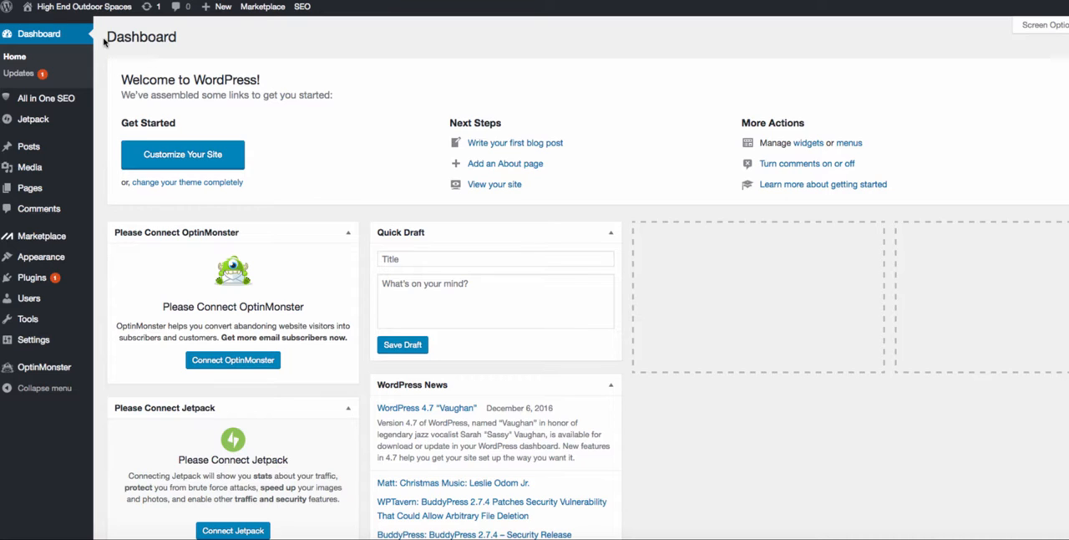
- Open the site's General Settings and review the site title, tagline and remaining options
left_click_drag(106, 37, 192, 38)
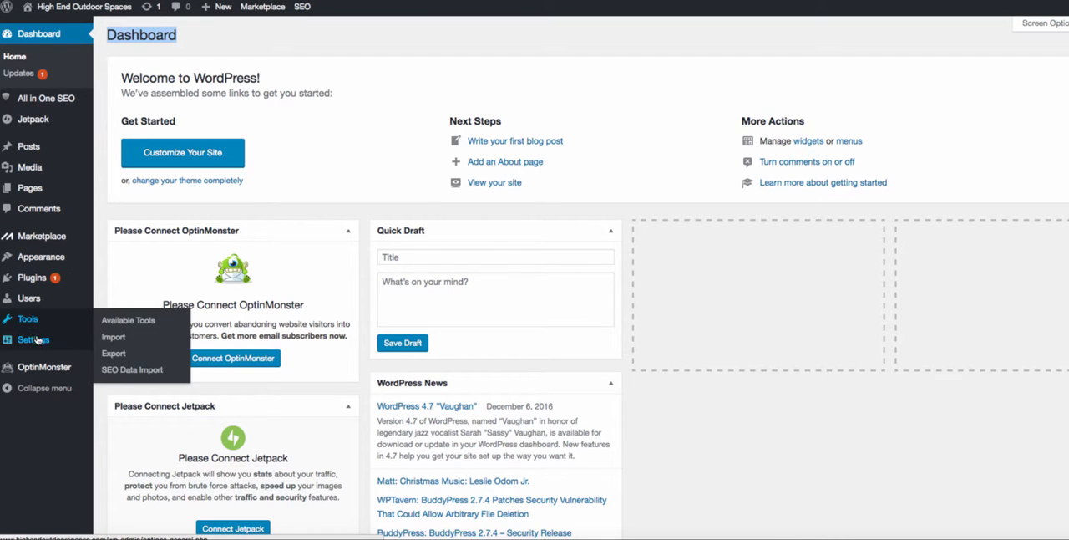
left_click(149, 345)
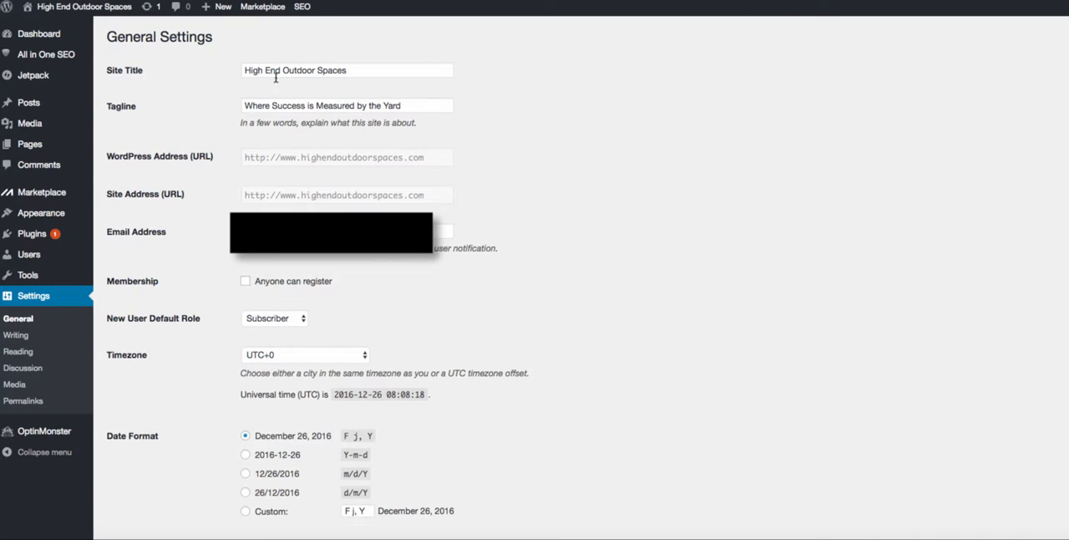
left_click_drag(267, 72, 399, 73)
left_click(354, 70)
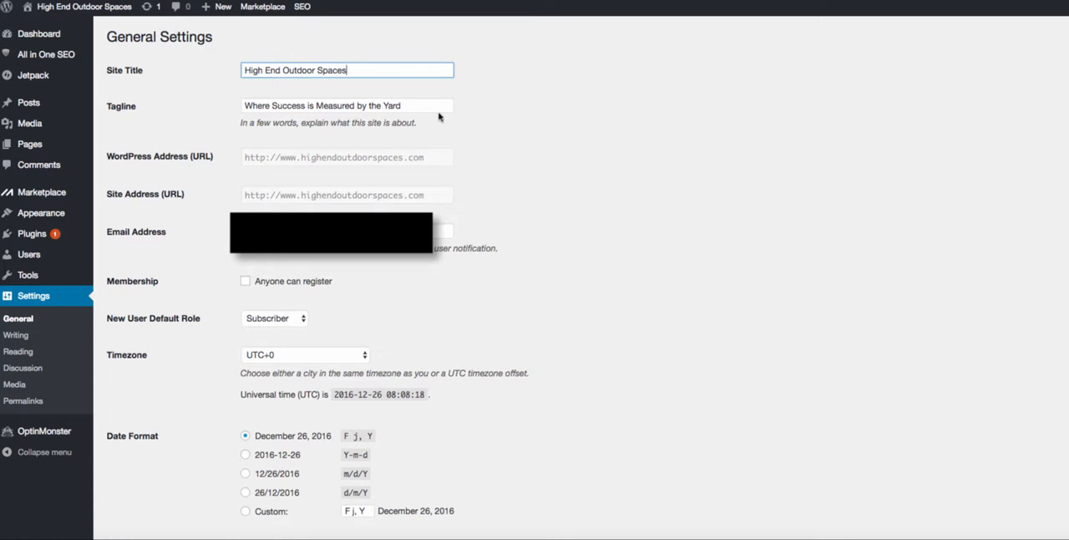
left_click_drag(438, 107, 223, 118)
left_click(229, 104)
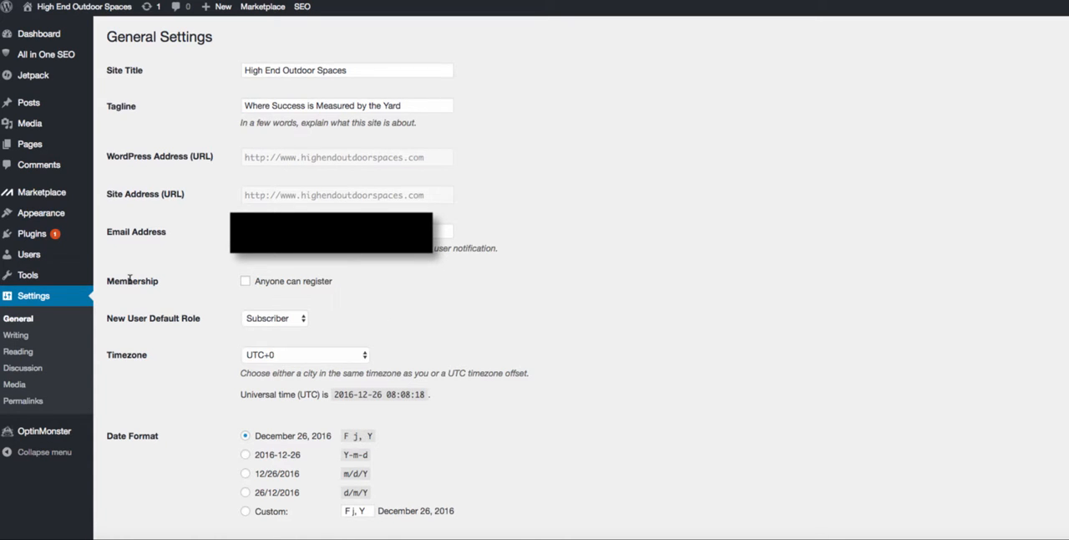
scroll(131, 388, "down", 10)
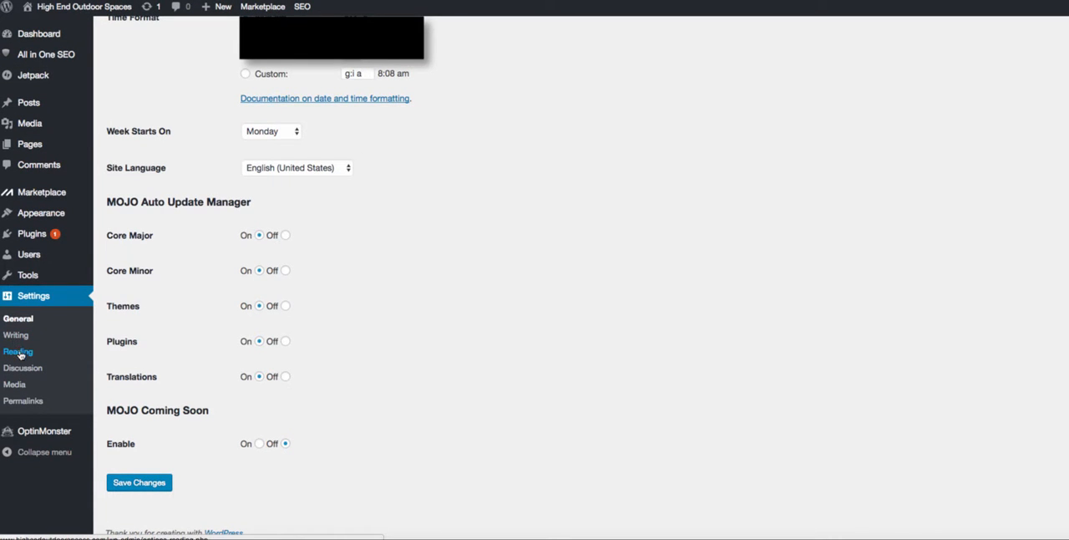
- Open the Reading Settings and check that the front page displays your latest posts
left_click(19, 354)
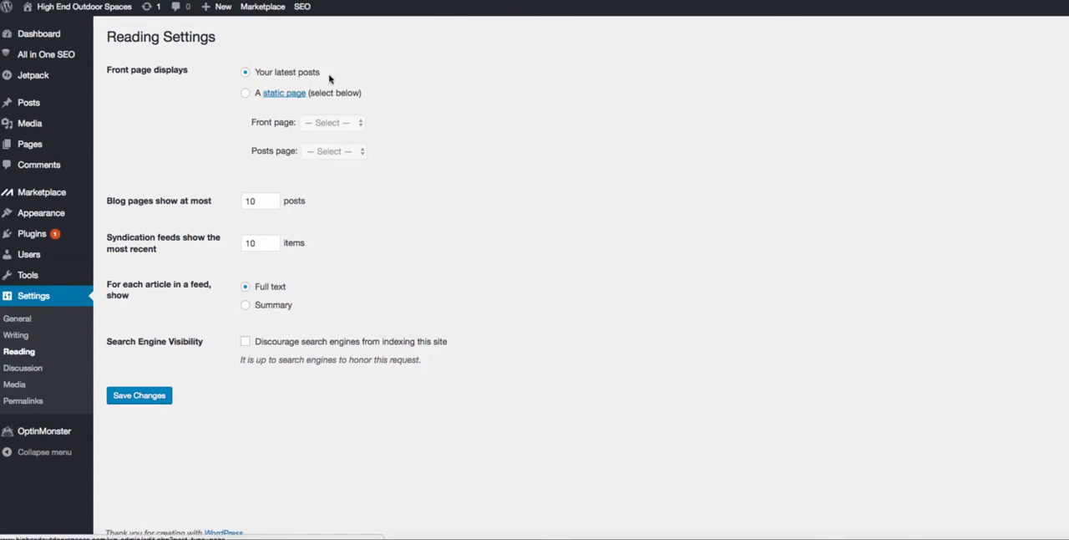
left_click_drag(330, 79, 245, 76)
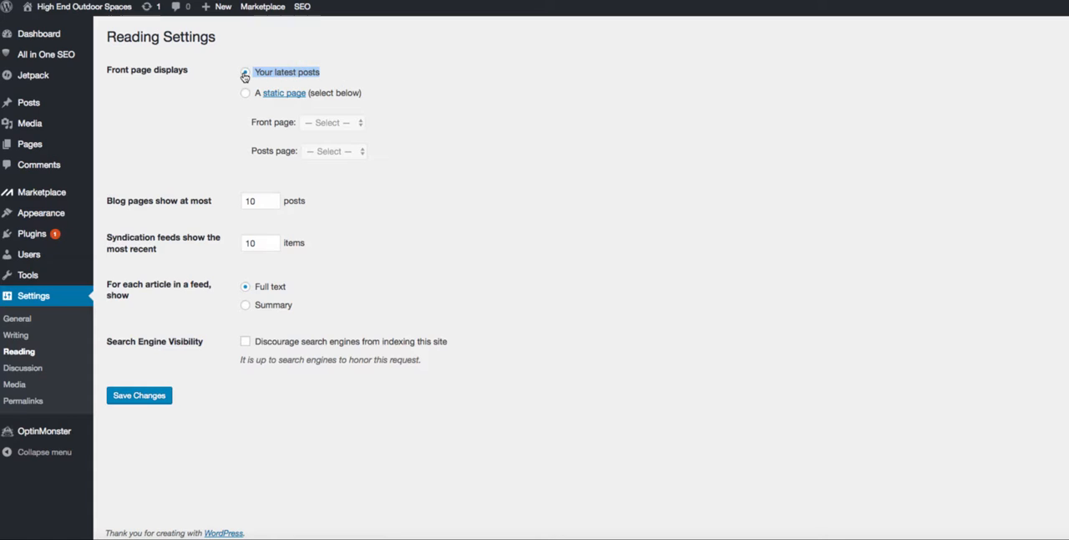
left_click(200, 92)
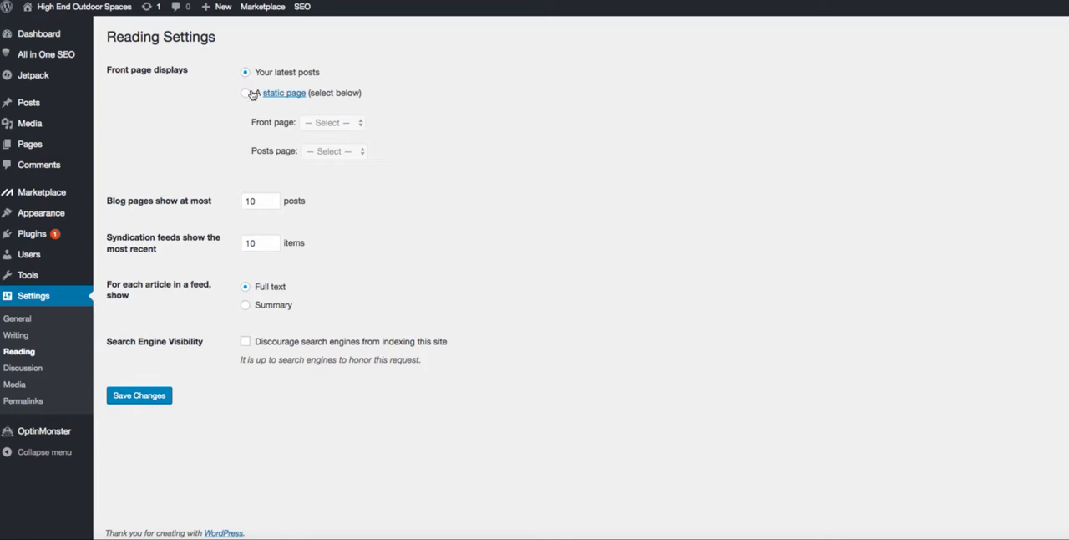
- Open the Permalink Settings, compare the URL structures and save the permalinks with the Post name structure
left_click(33, 402)
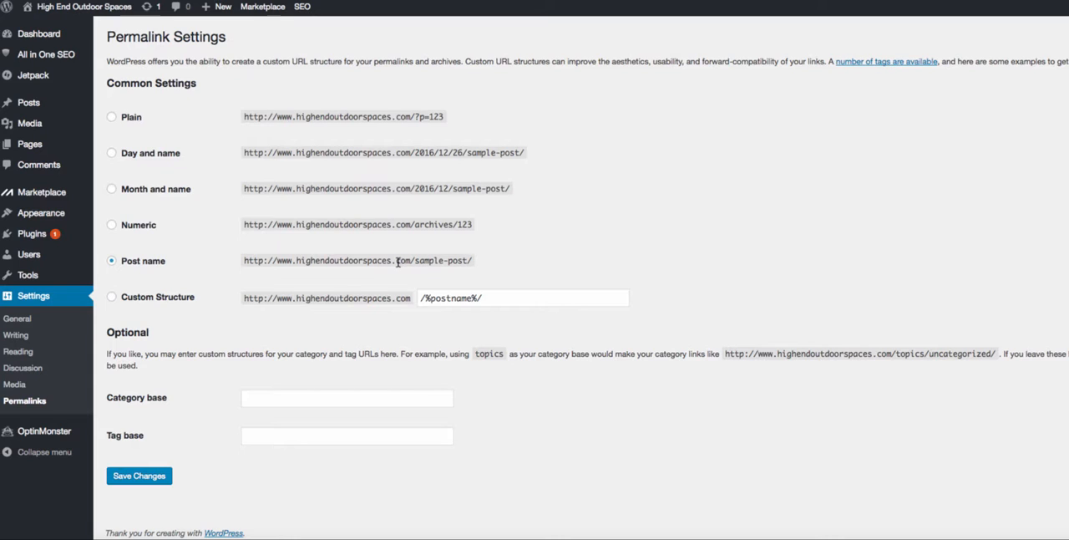
left_click_drag(419, 152, 546, 160)
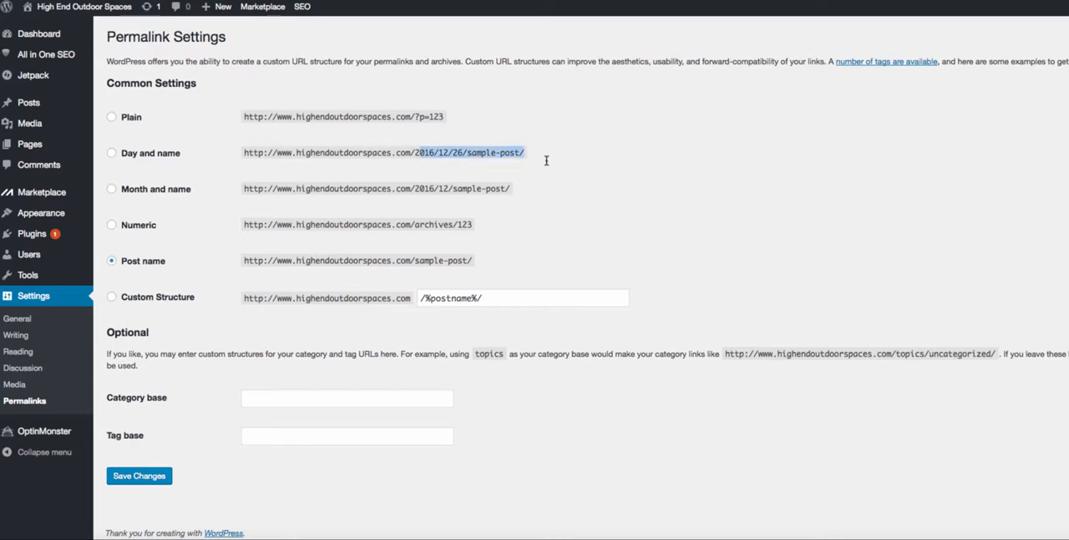
left_click(437, 152)
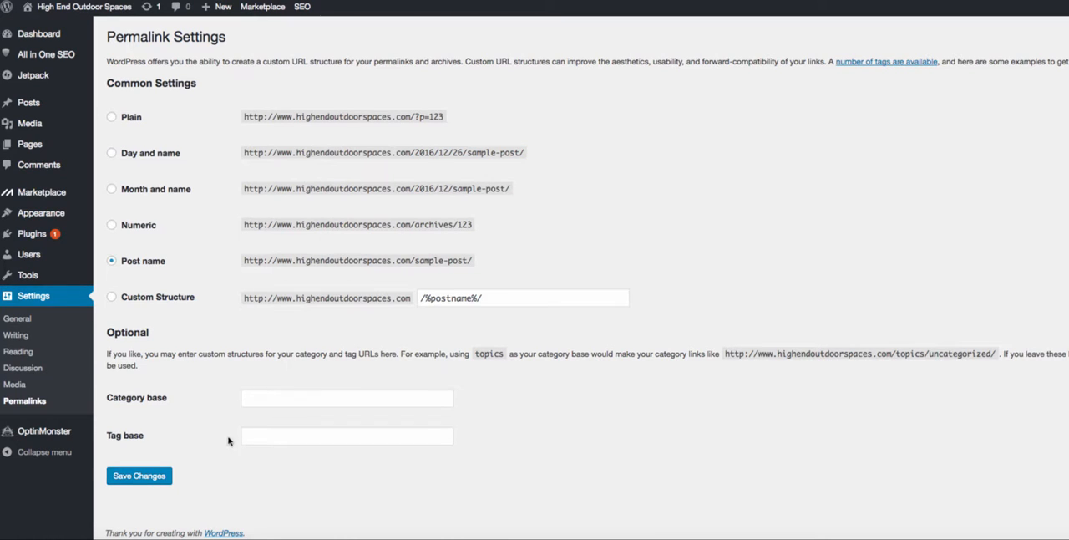
left_click_drag(166, 262, 119, 262)
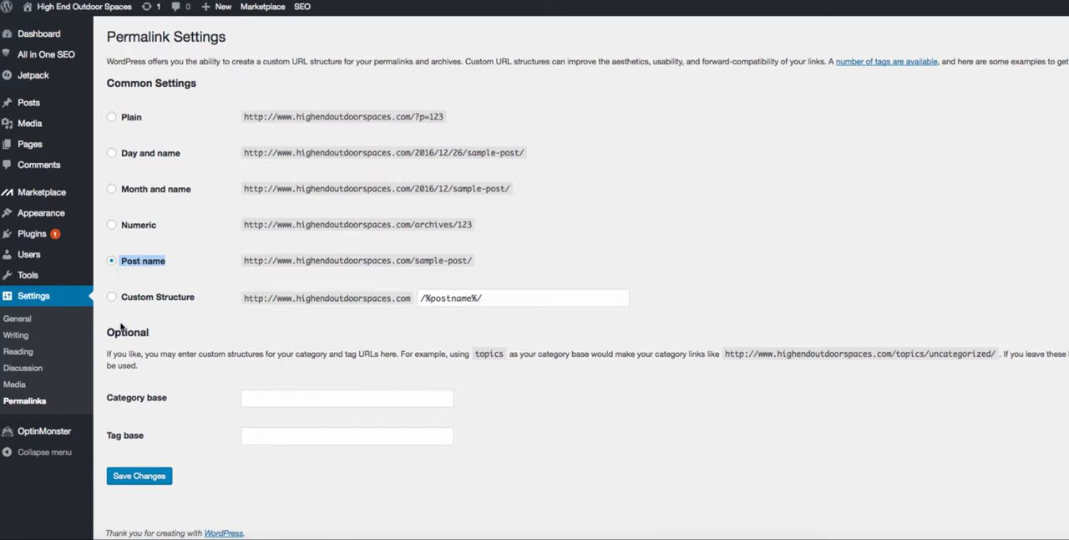
left_click(139, 476)
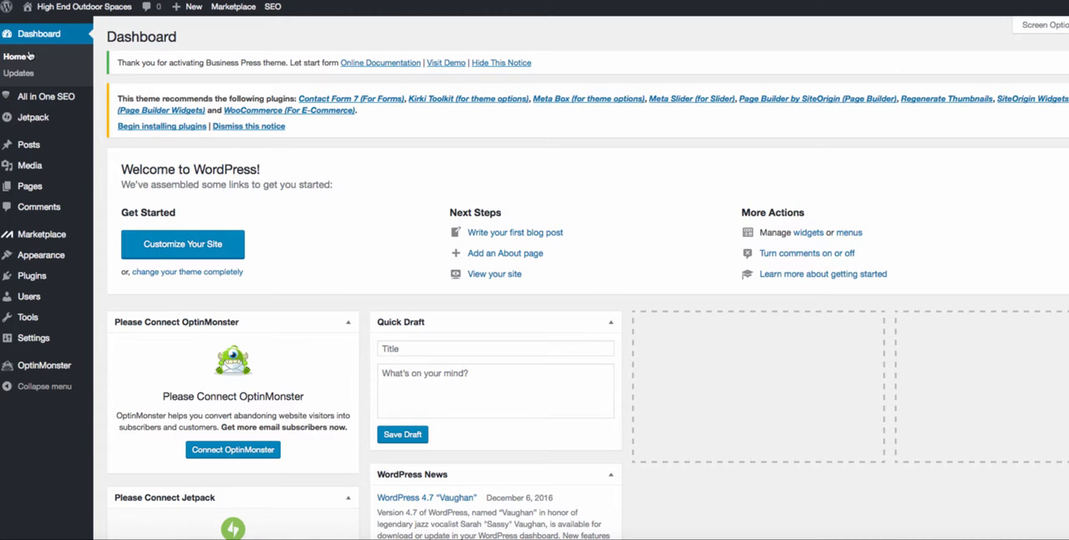
- Open the page for adding new plugins and search the directory for "all in one seo"
mouse_move(38, 152)
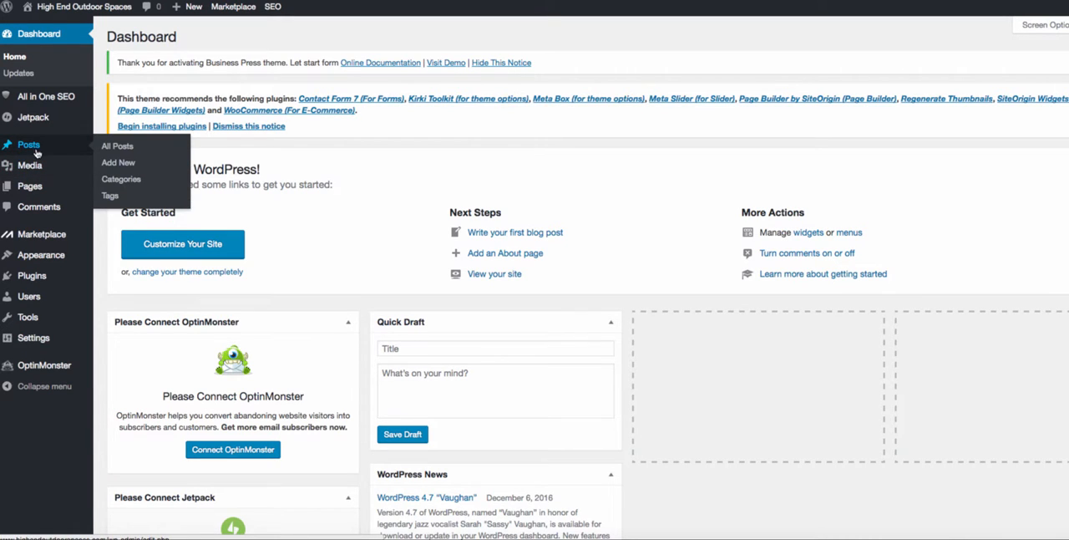
left_click(117, 292)
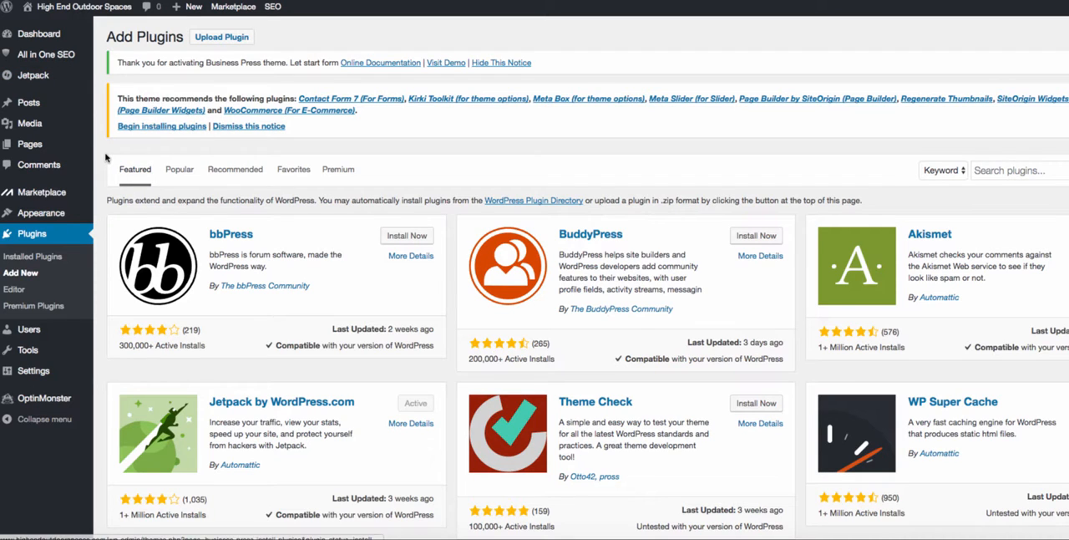
left_click(998, 171)
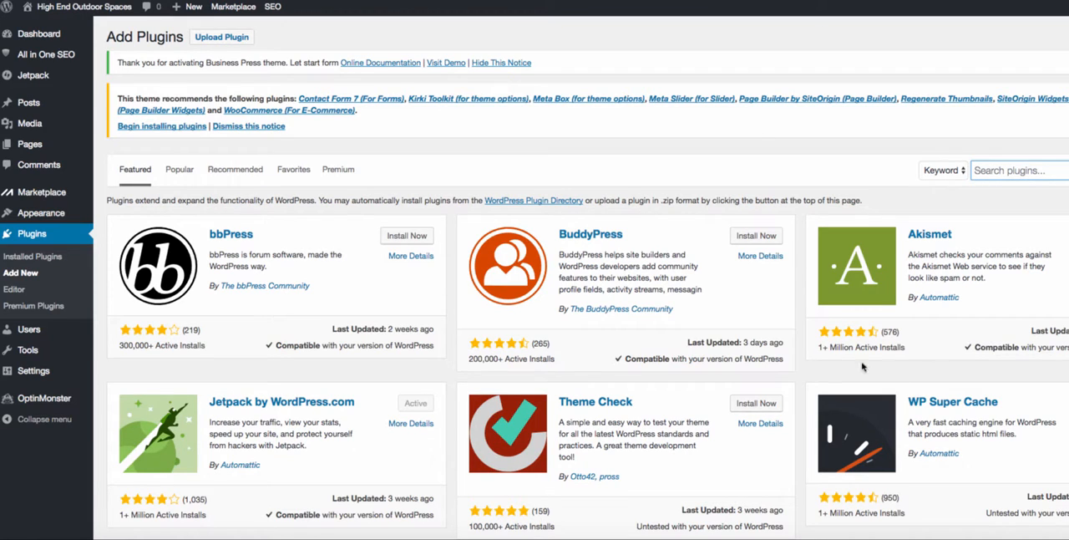
left_click_drag(827, 349, 900, 348)
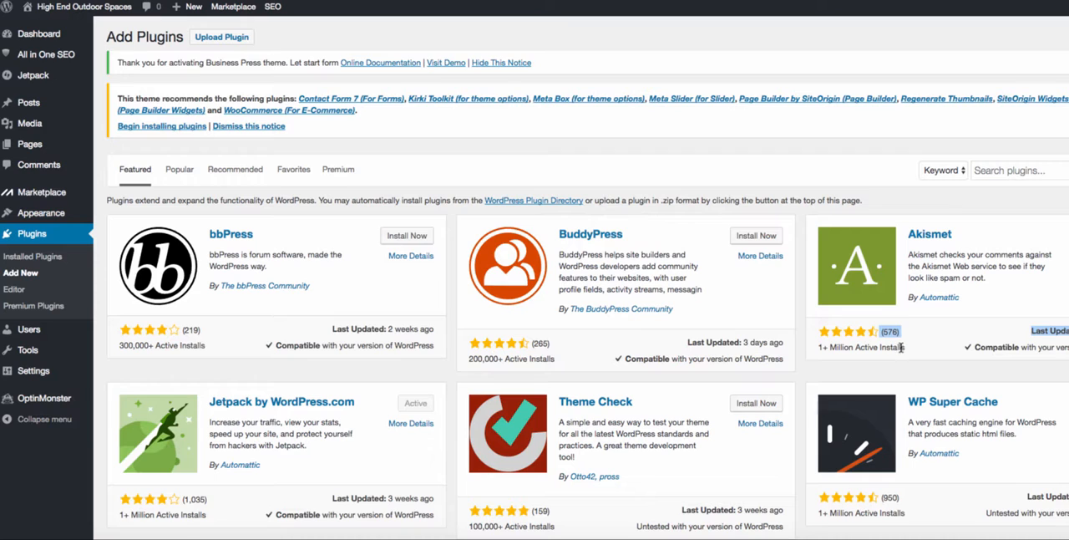
left_click(1015, 171)
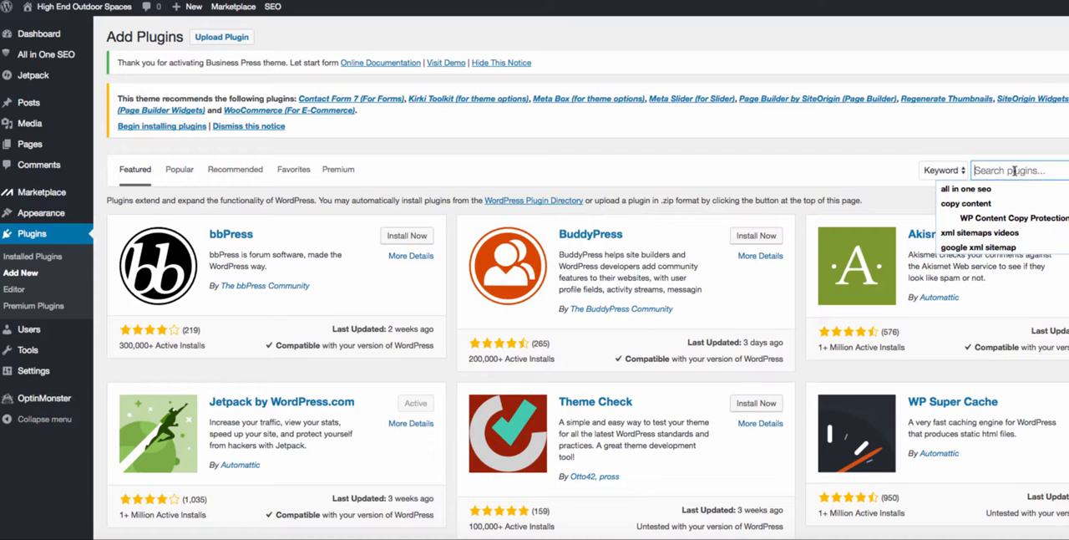
left_click(969, 189)
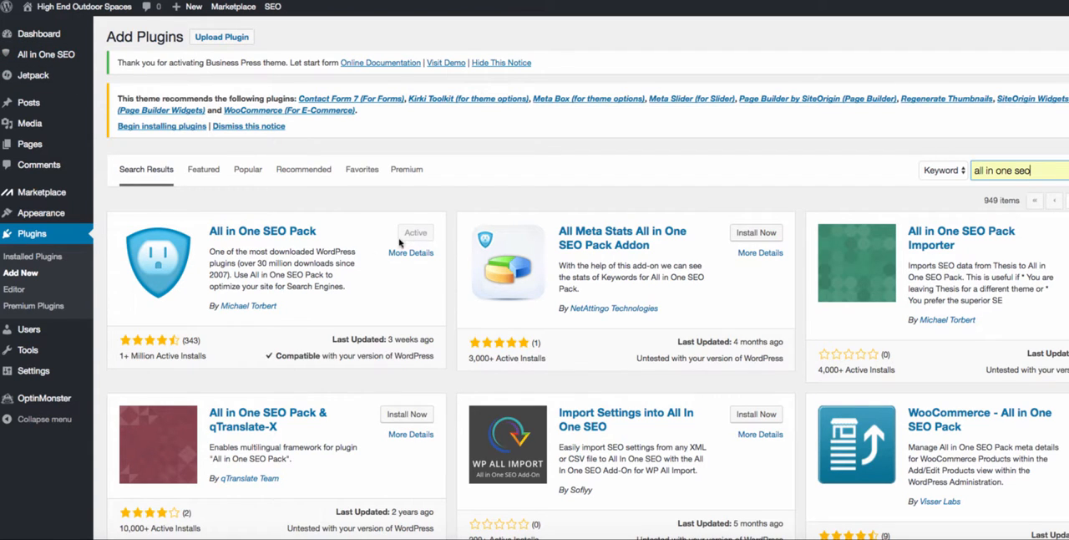
- Search the plugin directory for "google xml sitemap" and check the Google XML Sitemaps entry by its active installs
left_click_drag(1045, 171, 932, 170)
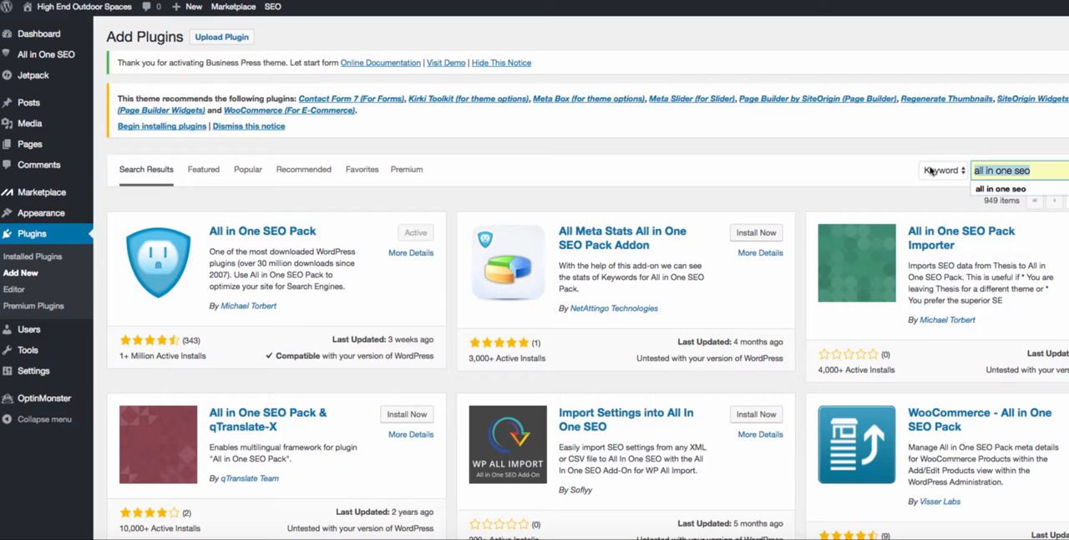
type("go")
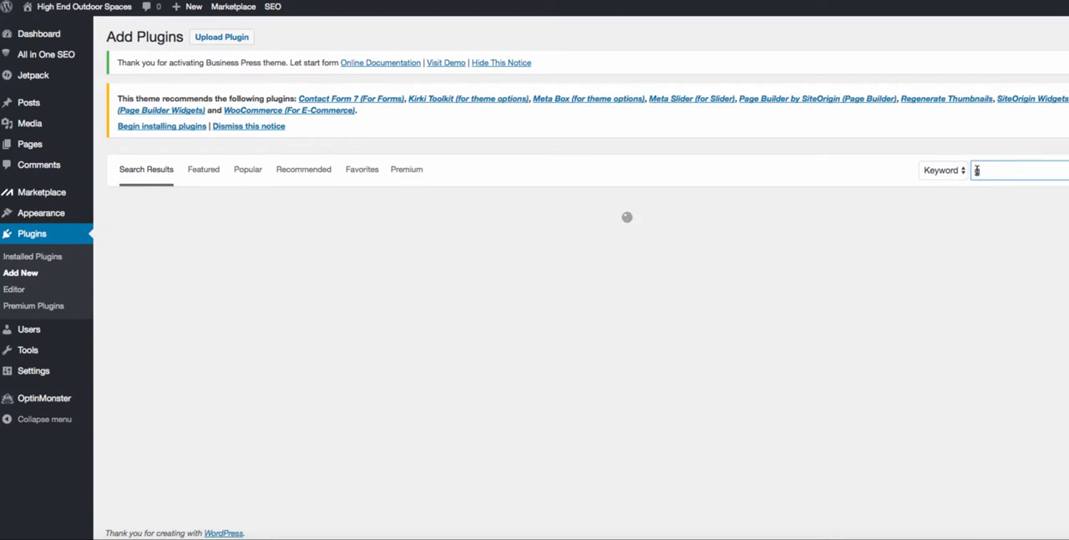
type("ogle xml sitemap")
key("Down")
key("Return")
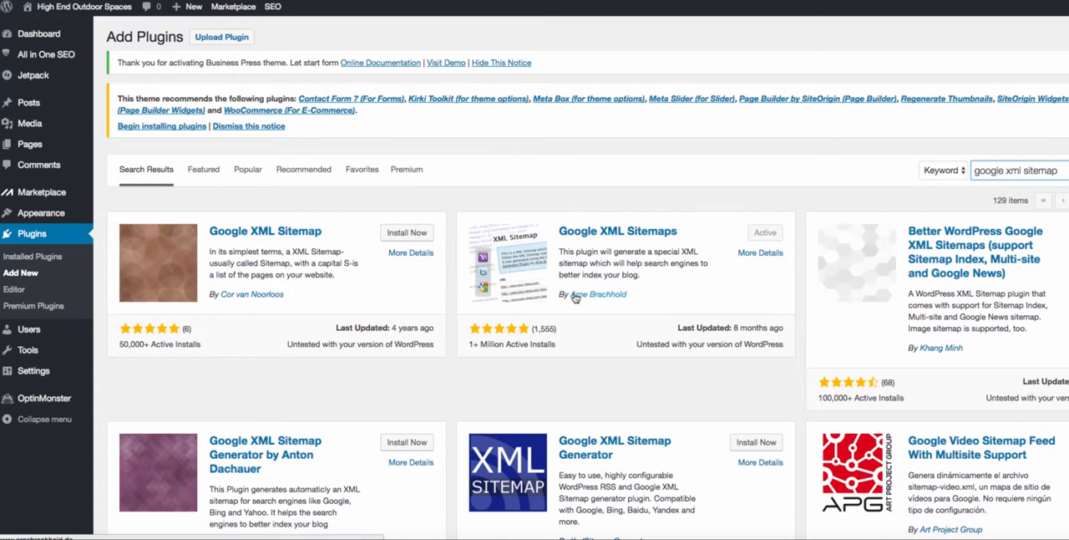
left_click_drag(556, 354, 441, 344)
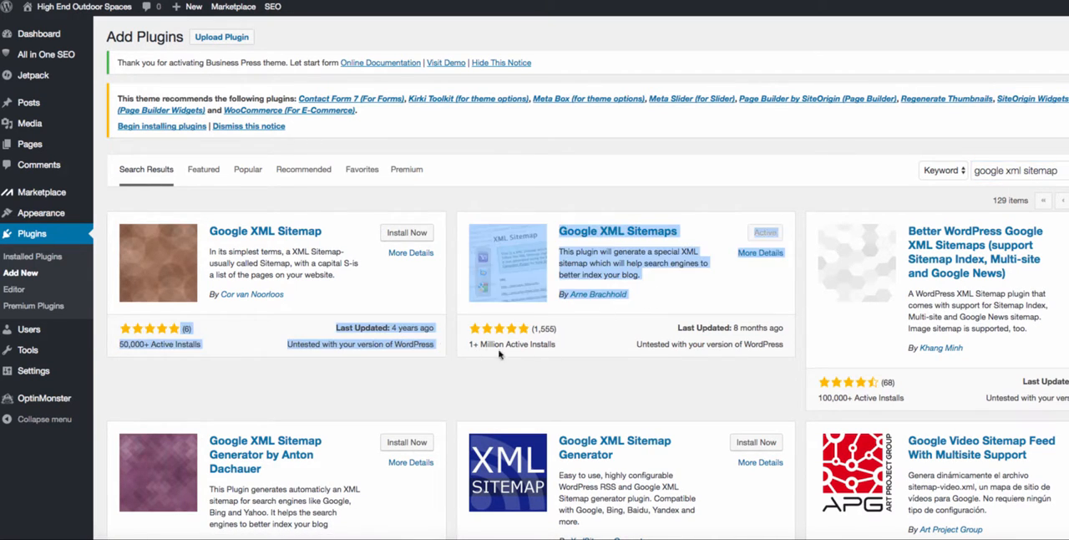
left_click(541, 350)
- Search the plugin directory for "Google XML Sitemap for Videos" and check that plugin's entry
left_click(1066, 171)
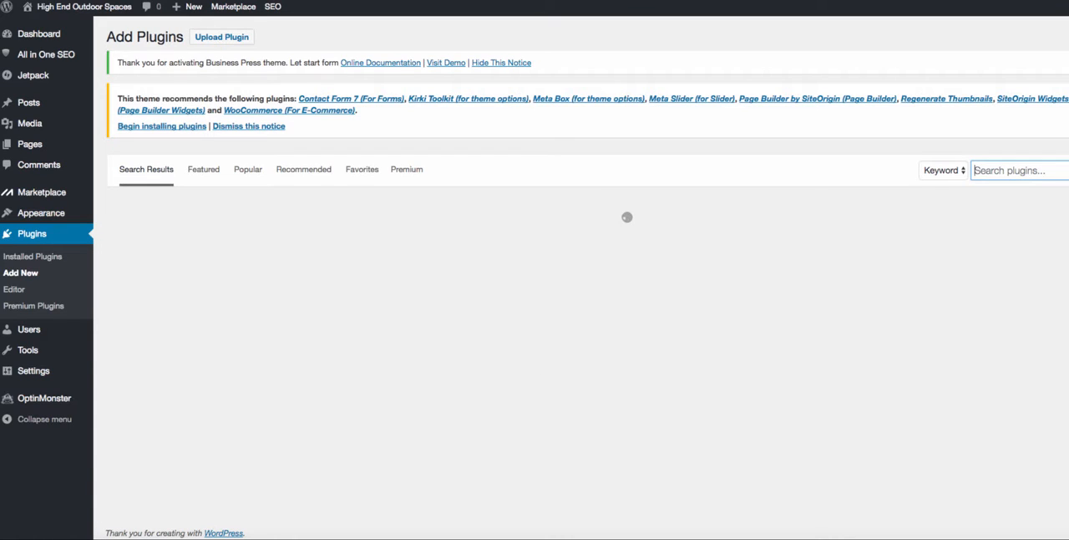
type("google xml sit")
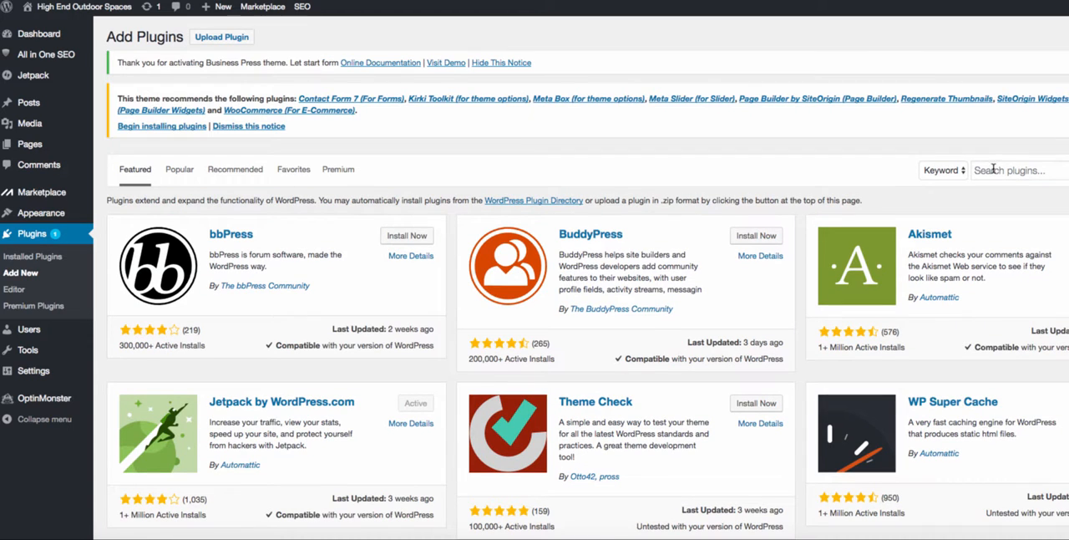
left_click(993, 169)
type("Google XML Sitemap")
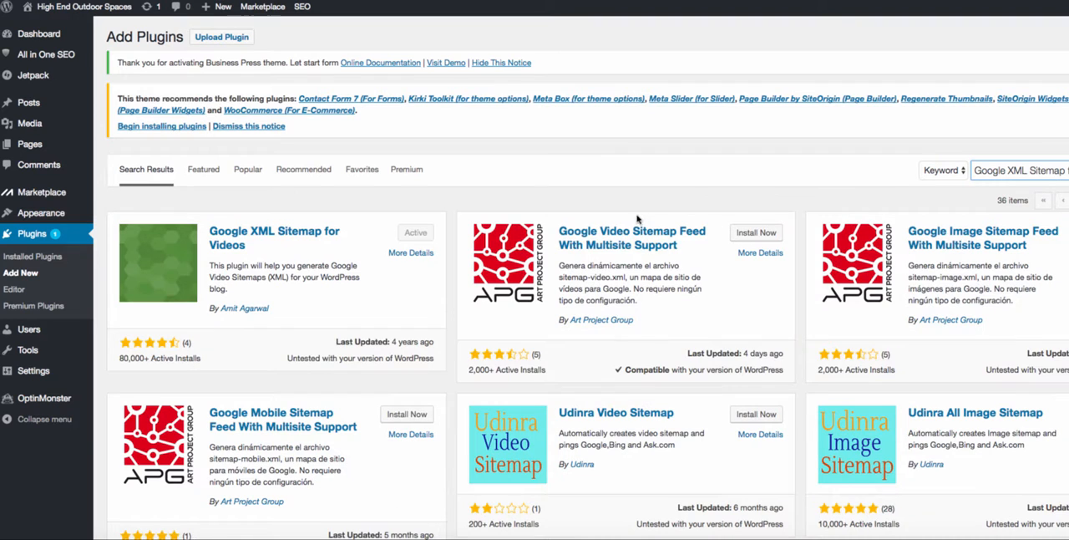
mouse_move(210, 360)
left_mouse_down()
mouse_move(126, 359)
mouse_move(200, 360)
left_mouse_up()
left_click(184, 361)
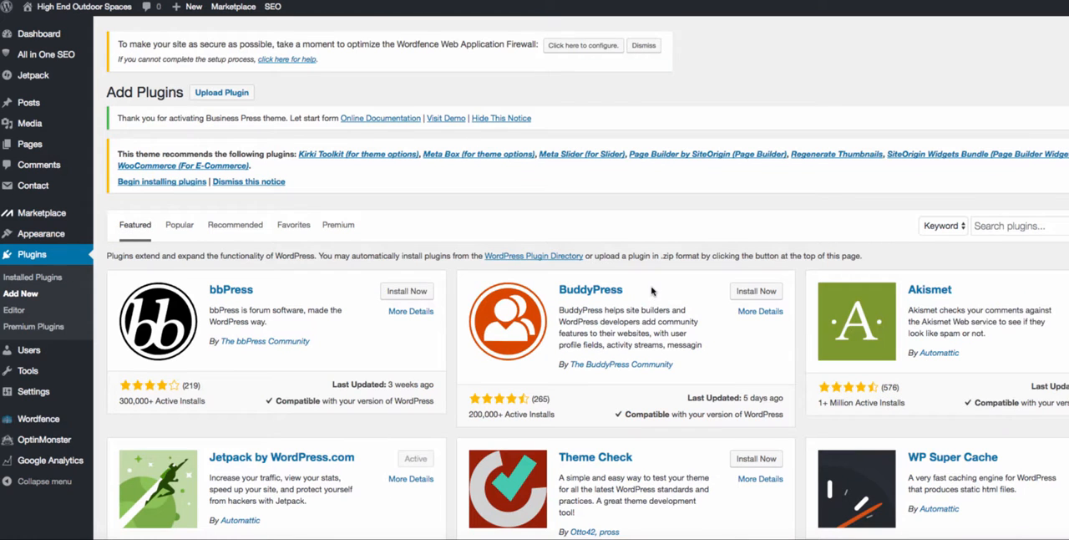
- Repeat the plugin directory searches for "google xml sitemap" and "Google XML Sitemap for Videos"
left_click(1025, 227)
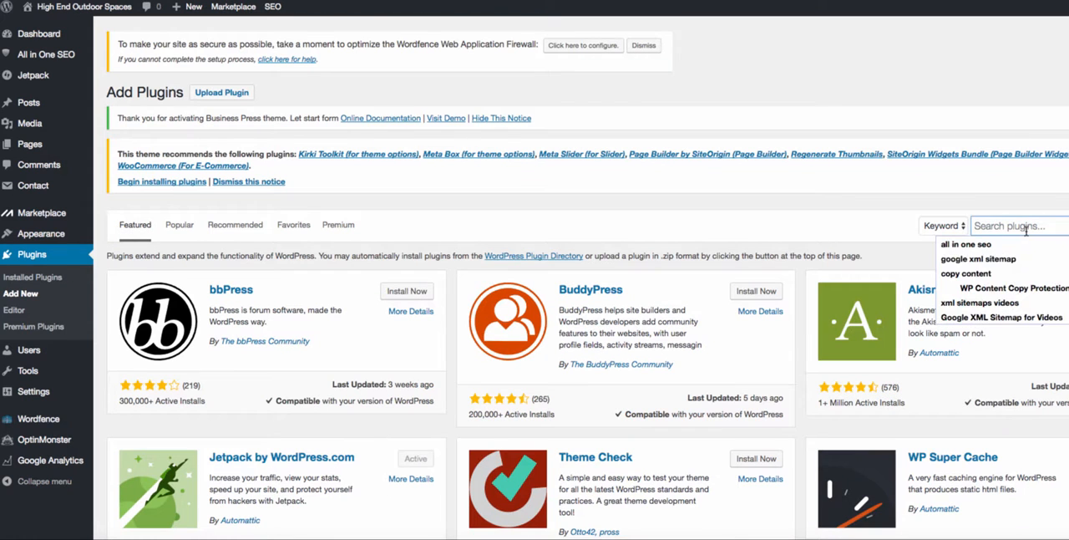
left_click(993, 259)
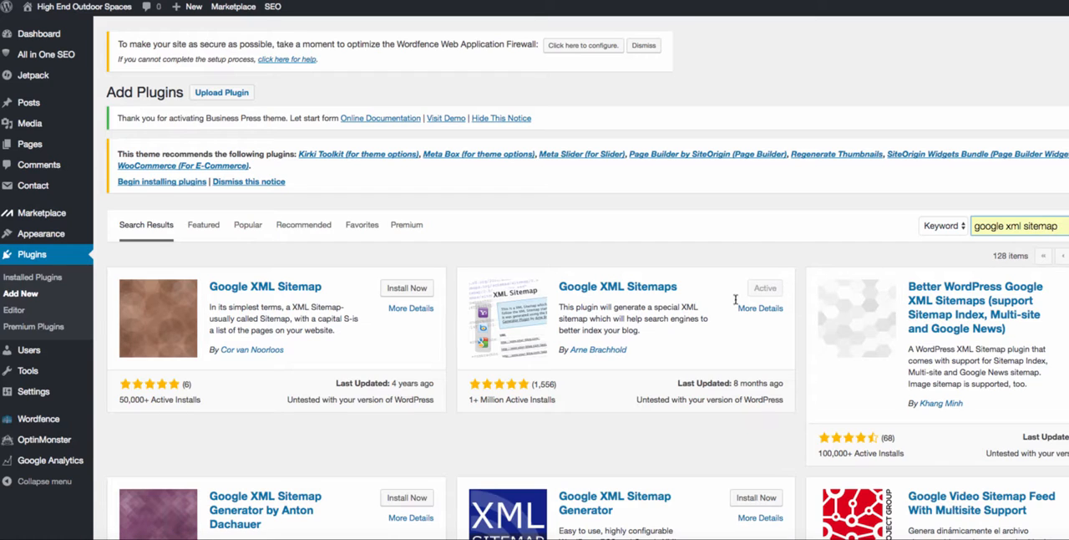
key("Down")
key("Return")
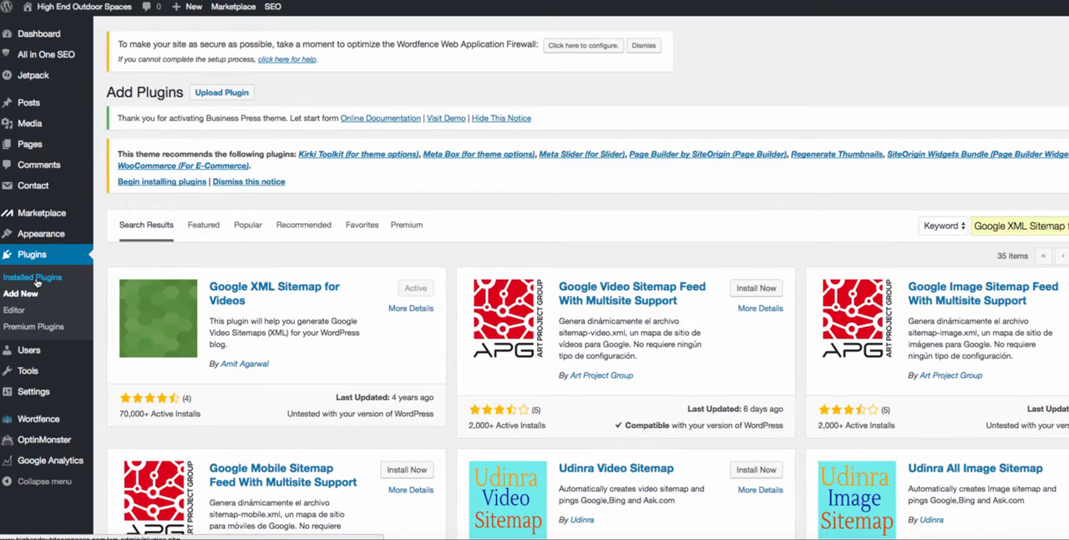
- Open the list of installed plugins and review the entries for All In One SEO Pack, Contact Form 7 and Google Analytics
left_click(51, 309)
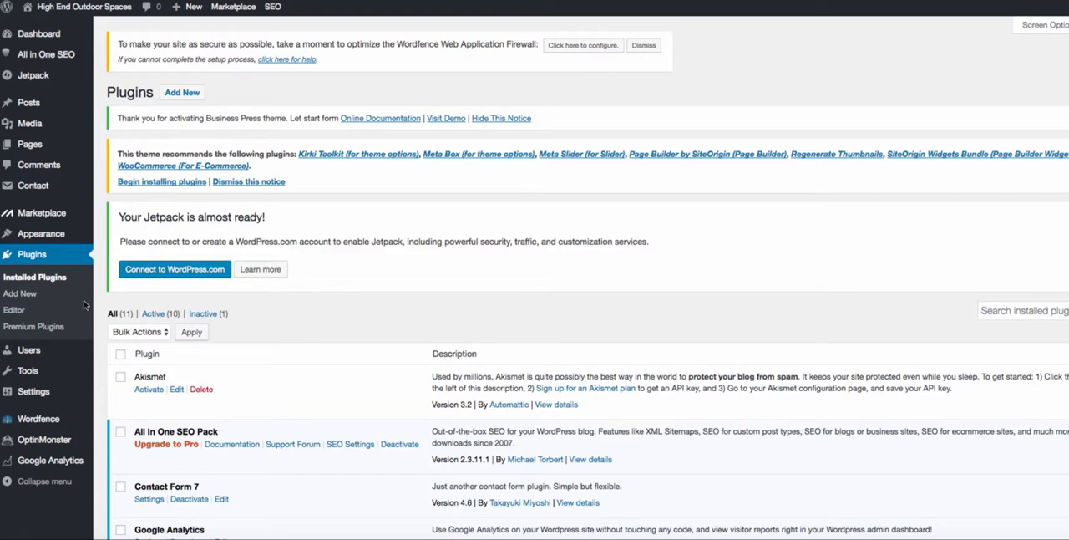
scroll(276, 301, "down", 5)
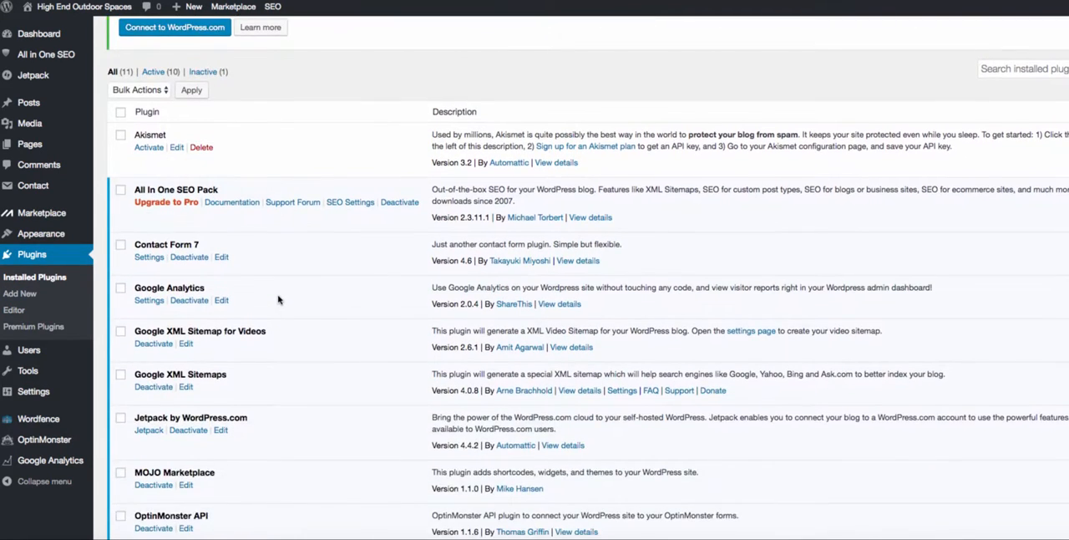
scroll(278, 300, "down", 3)
scroll(279, 296, "down", 2)
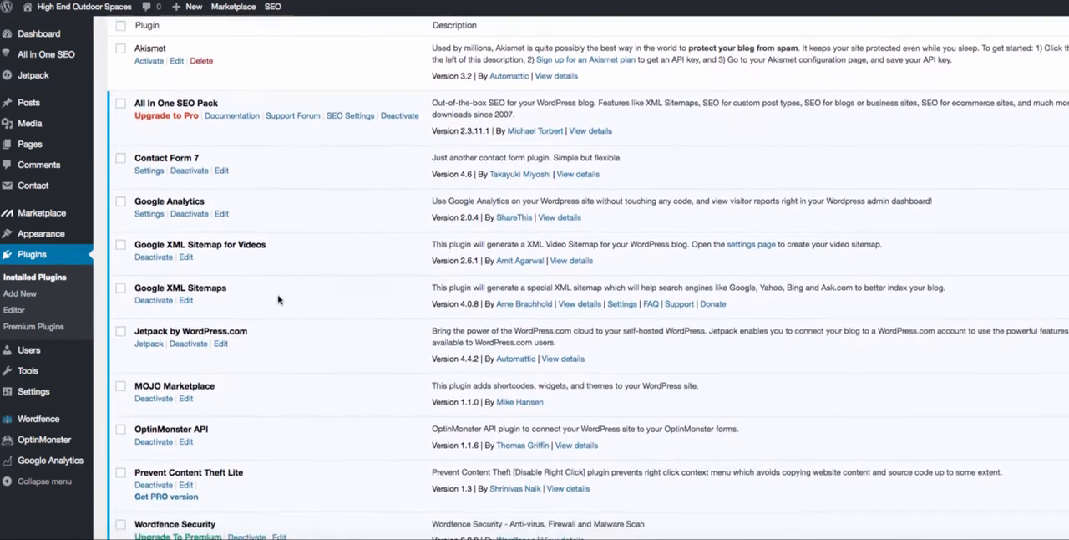
scroll(279, 231, "up", 2)
left_click_drag(144, 112, 260, 115)
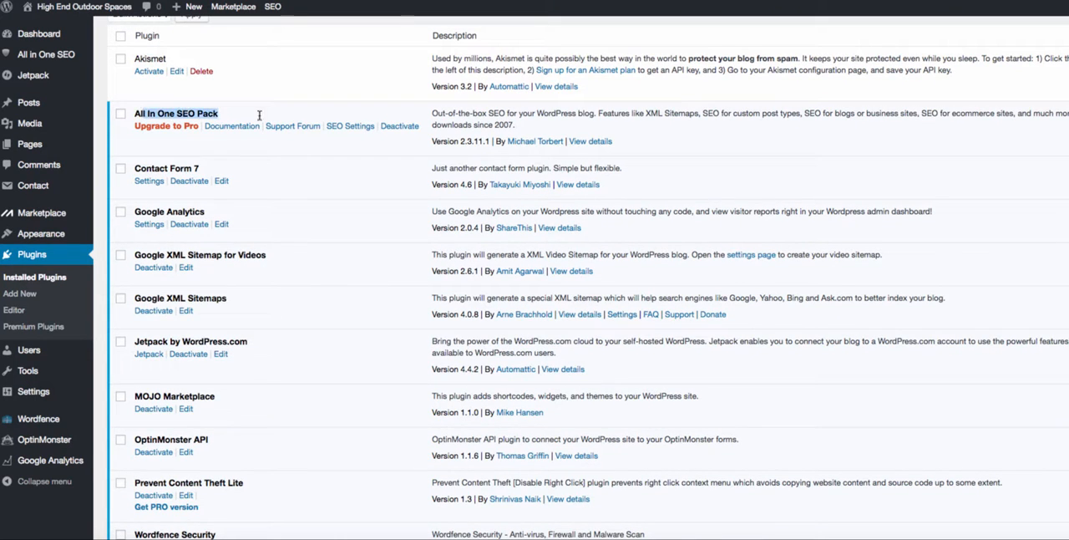
left_click_drag(210, 167, 125, 172)
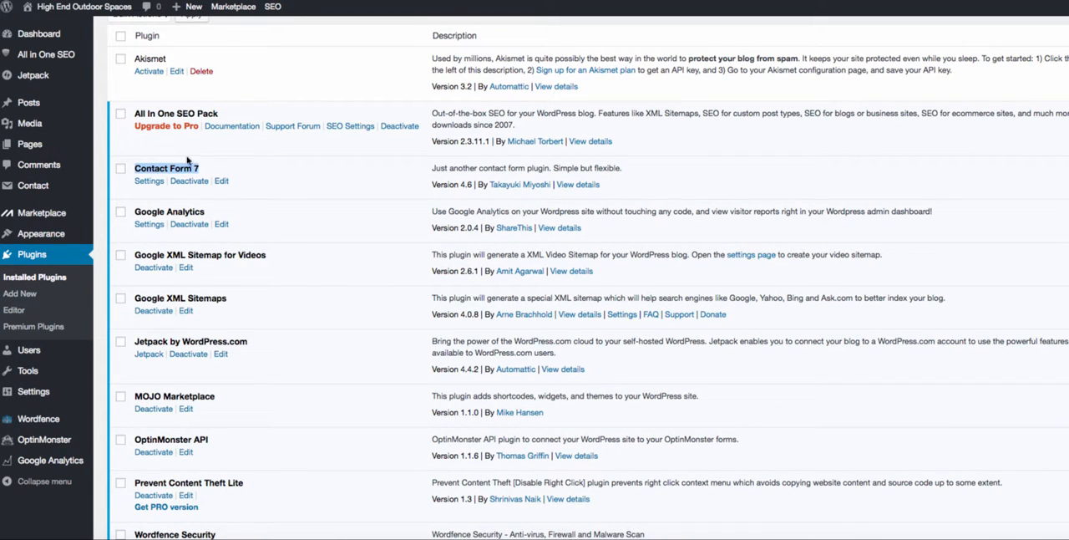
left_click(246, 171)
left_click_drag(207, 168, 155, 169)
left_click_drag(205, 211, 135, 211)
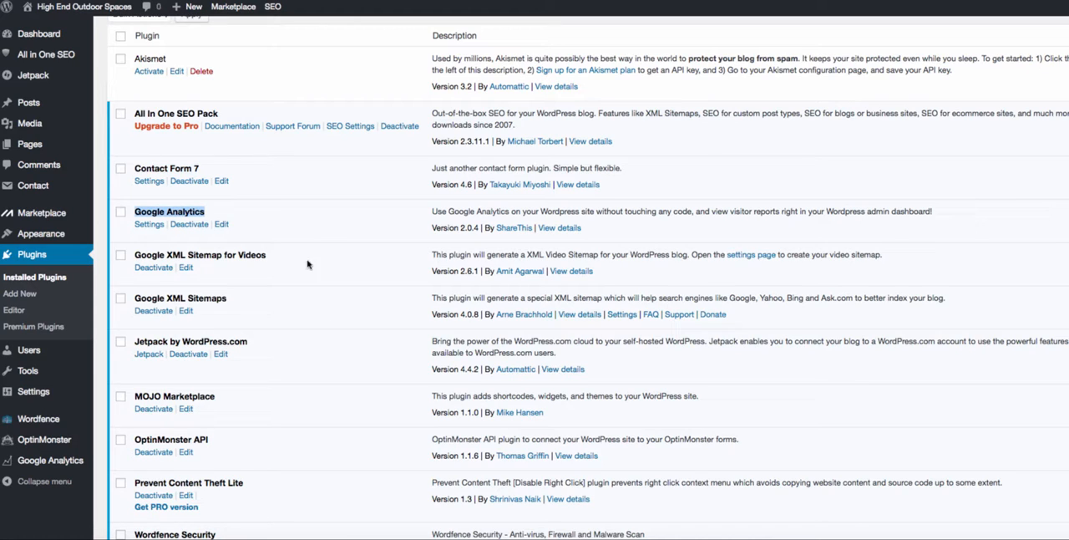
- Review the Prevent Content Theft Lite and Wordfence Security entries at the end of the installed plugin list
left_click(354, 357)
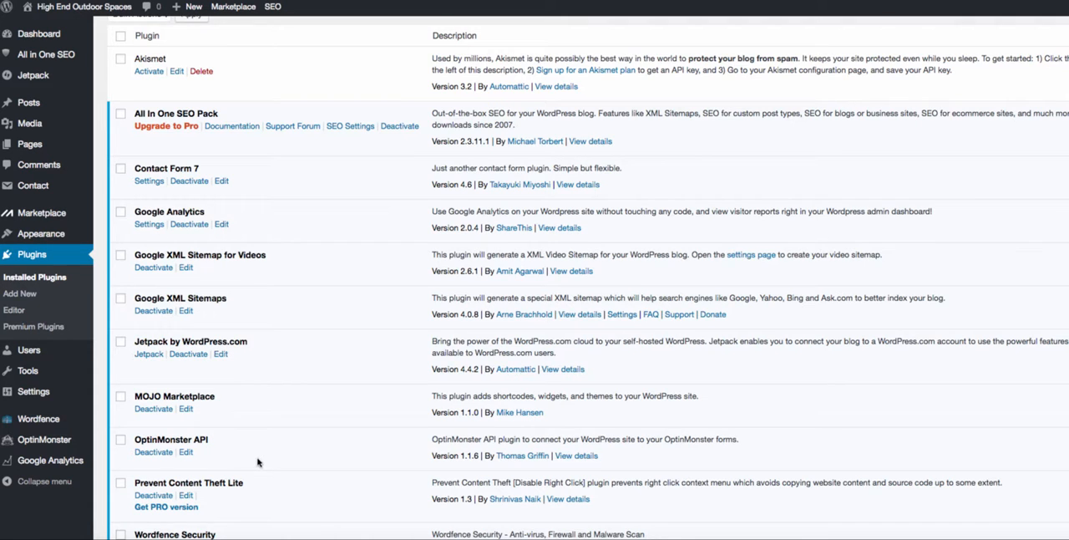
scroll(259, 460, "down", 1)
left_click_drag(242, 430, 134, 430)
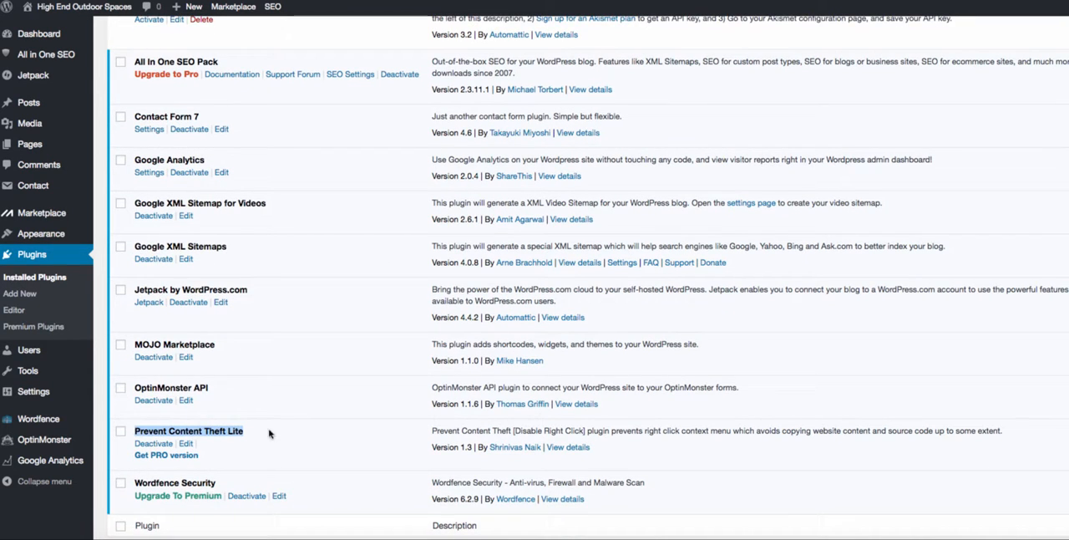
left_click_drag(224, 483, 136, 483)
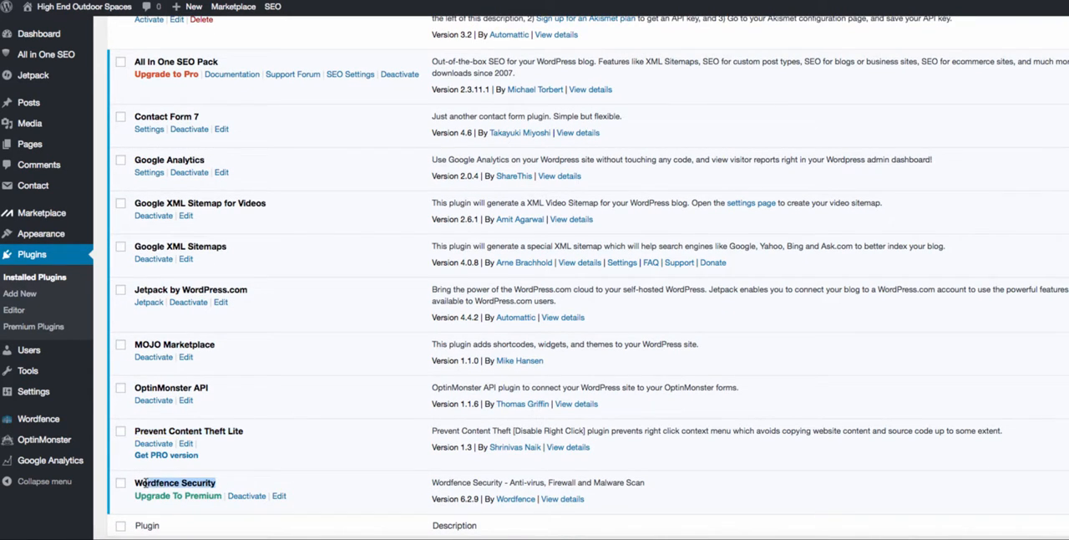
scroll(250, 375, "up", 5)
- Open the site's themes page and go to the directory for adding a new theme
mouse_move(69, 219)
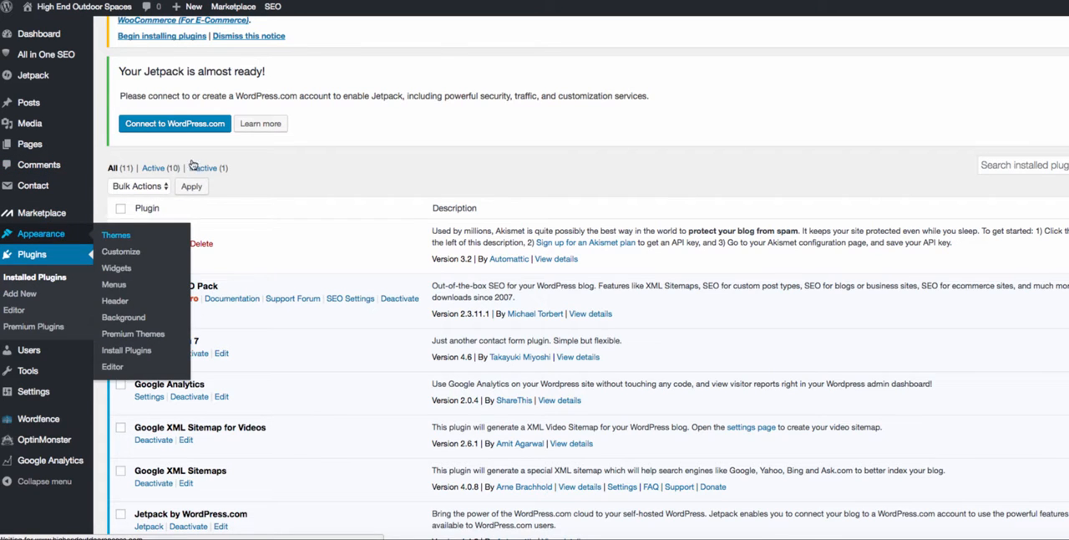
left_click(116, 235)
scroll(351, 351, "down", 5)
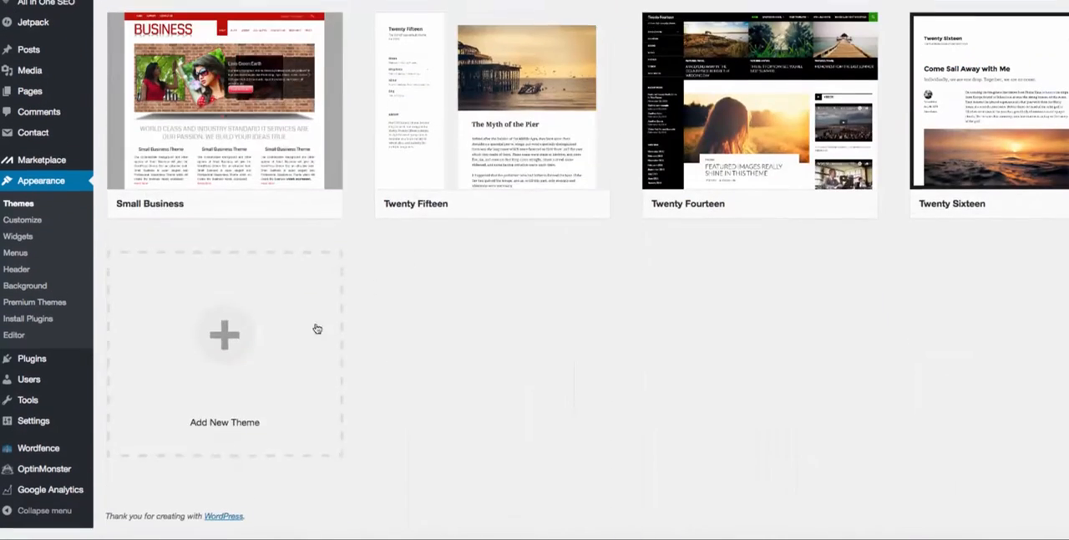
left_click(322, 321)
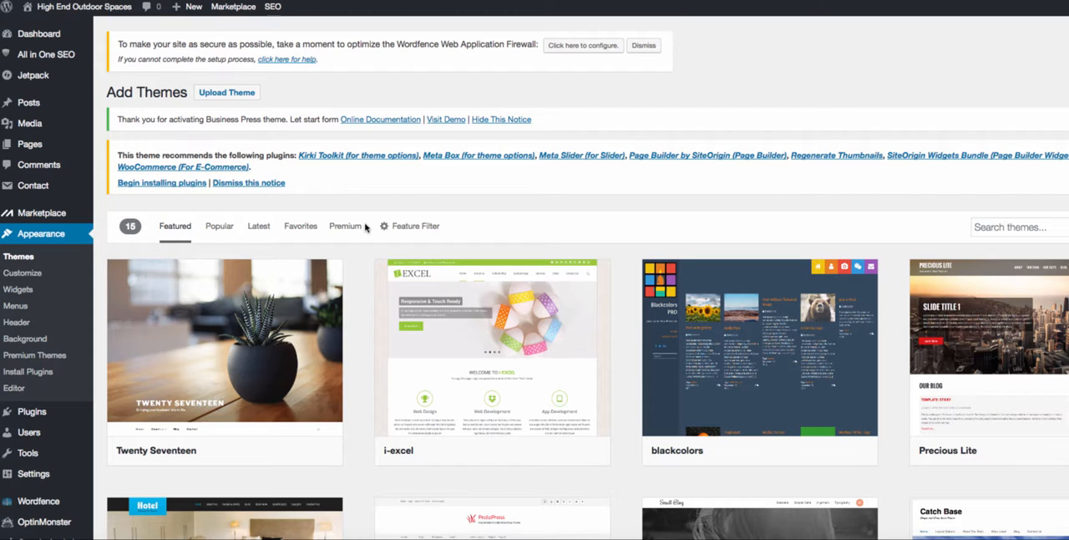
- Install and activate the i-excel theme from the featured themes
scroll(410, 187, "down", 3)
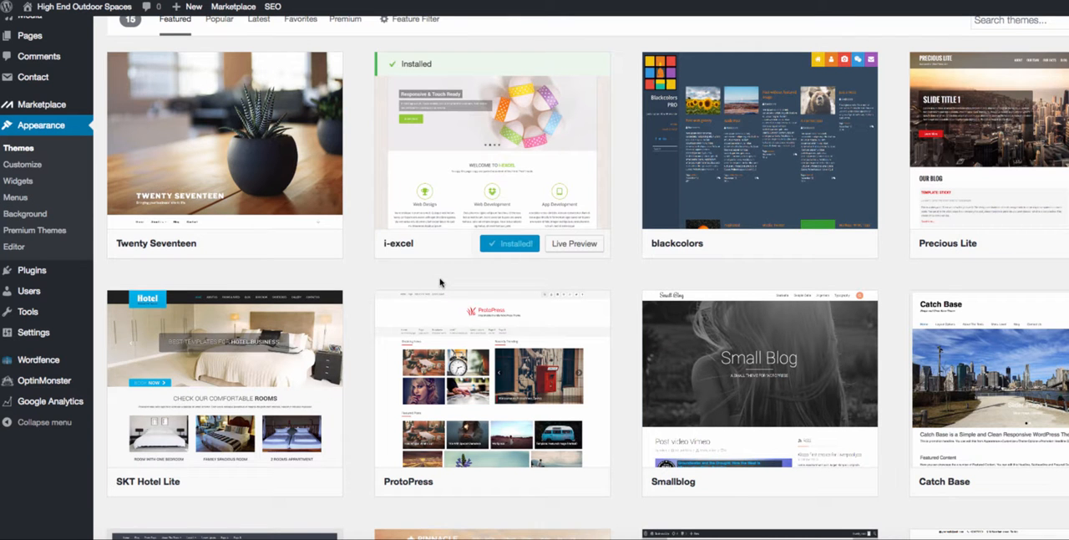
scroll(386, 283, "up", 1)
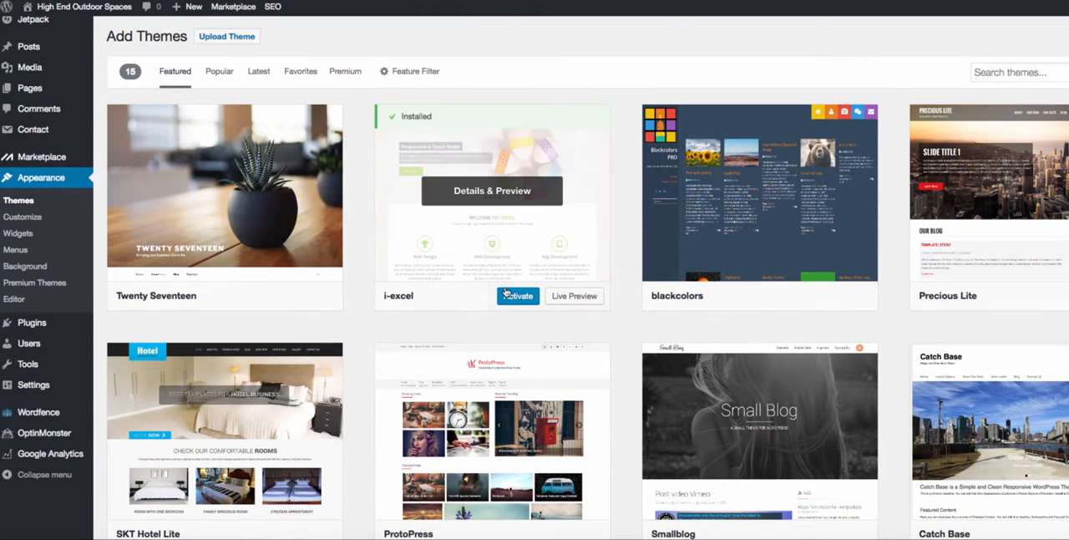
left_click(518, 296)
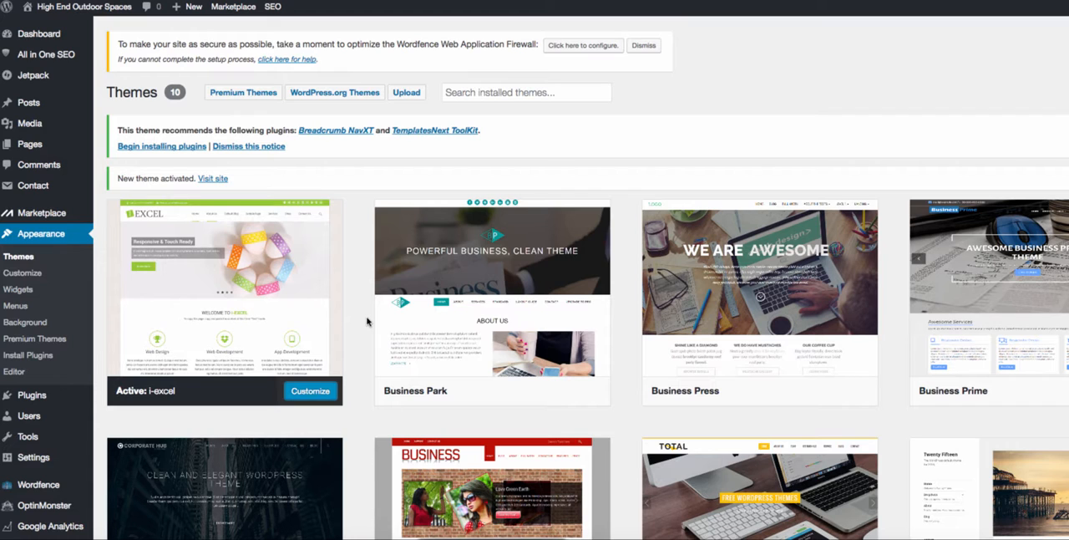
- Start customizing i-excel and try the Default Blog Page's Hide i-excel Slider option at OFF, returning it to ON
left_click(318, 393)
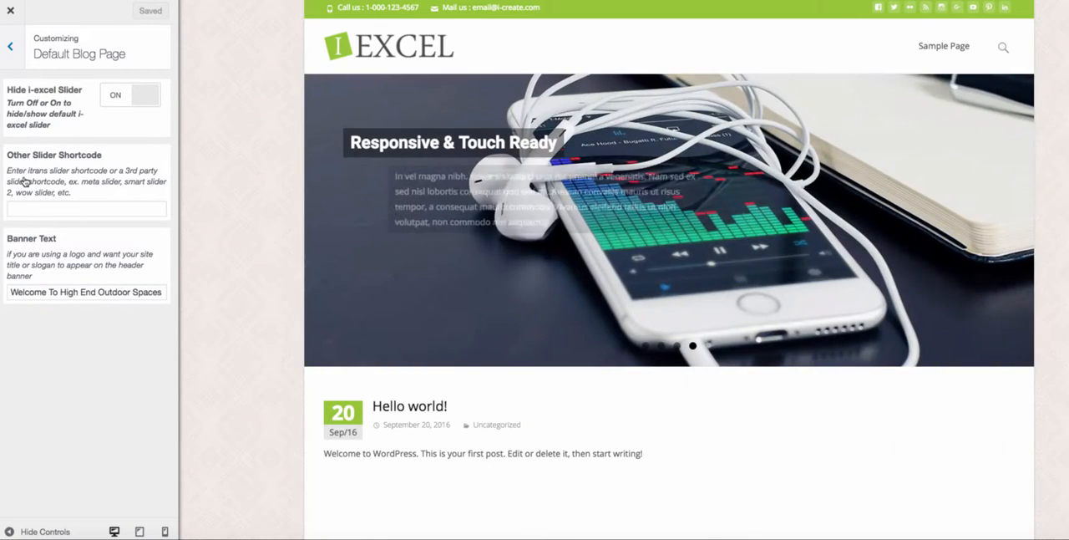
left_click(121, 97)
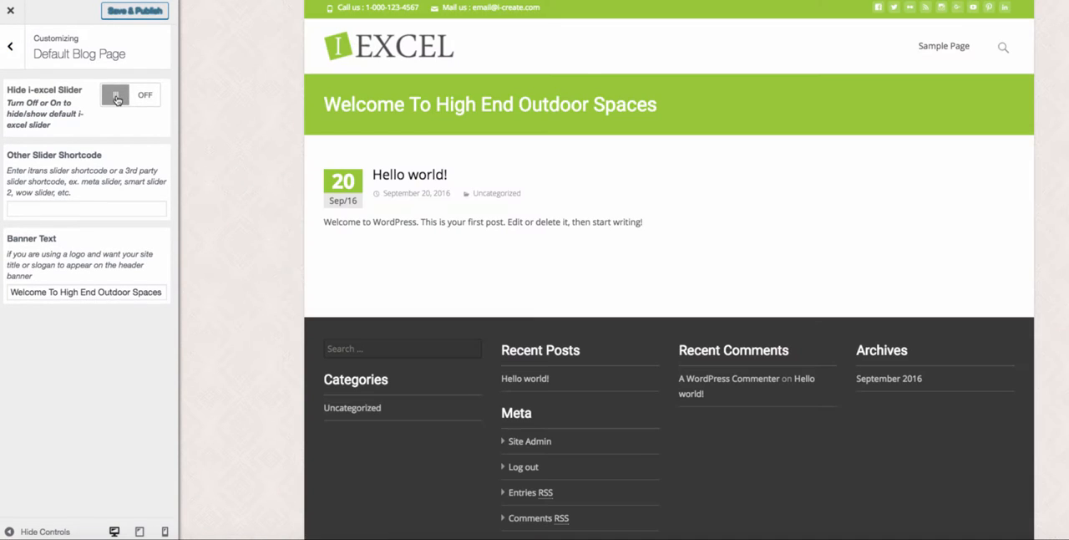
left_click(117, 97)
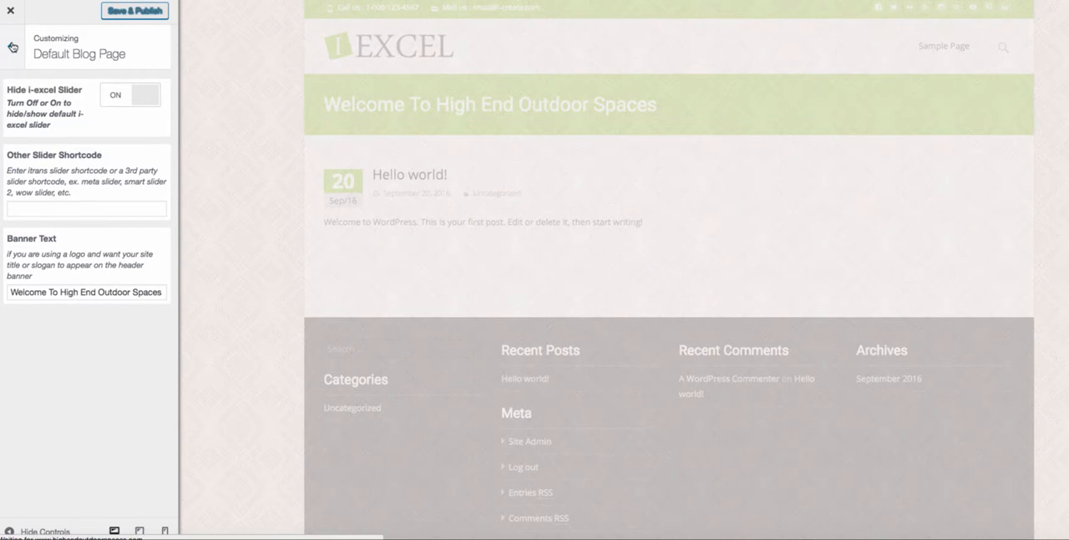
- Check the Site Identity settings in the theme customizer and open the Background Image settings
left_click(12, 47)
left_click(54, 163)
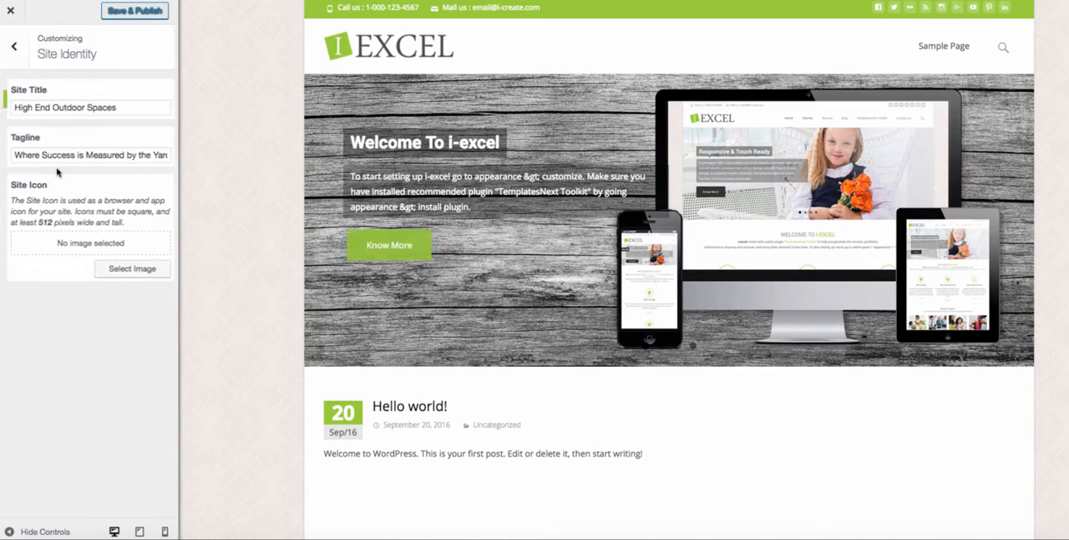
left_click(11, 52)
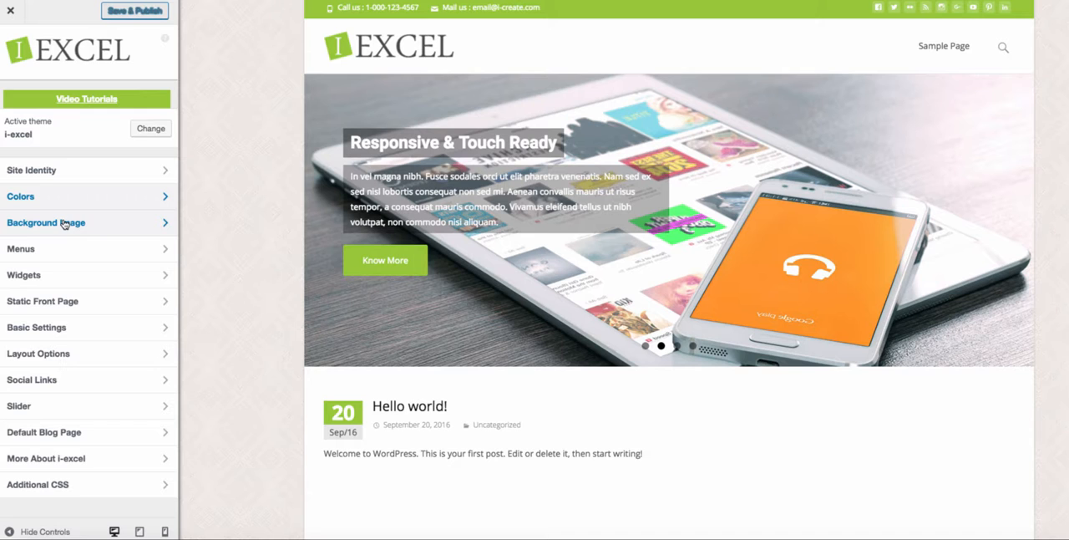
left_click(65, 224)
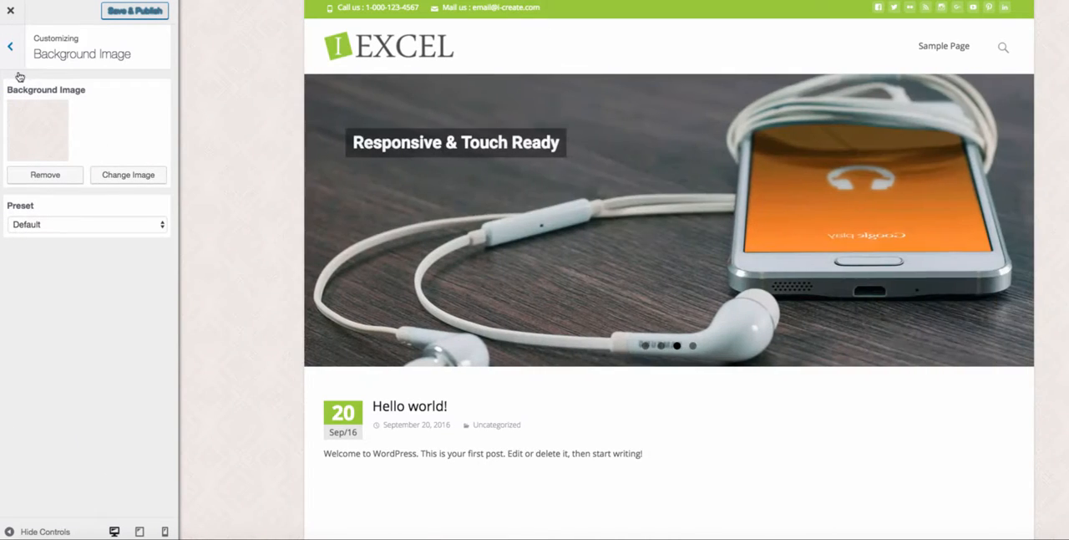
left_click(10, 45)
left_click(68, 223)
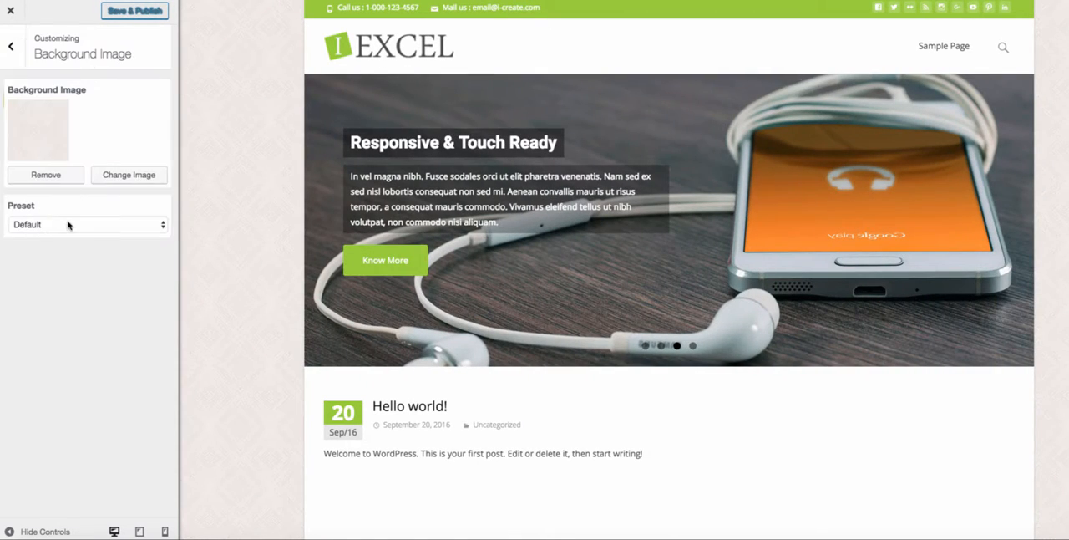
- Set the site's background image to the lawn mower photo from the media library
left_click(117, 177)
left_click(112, 136)
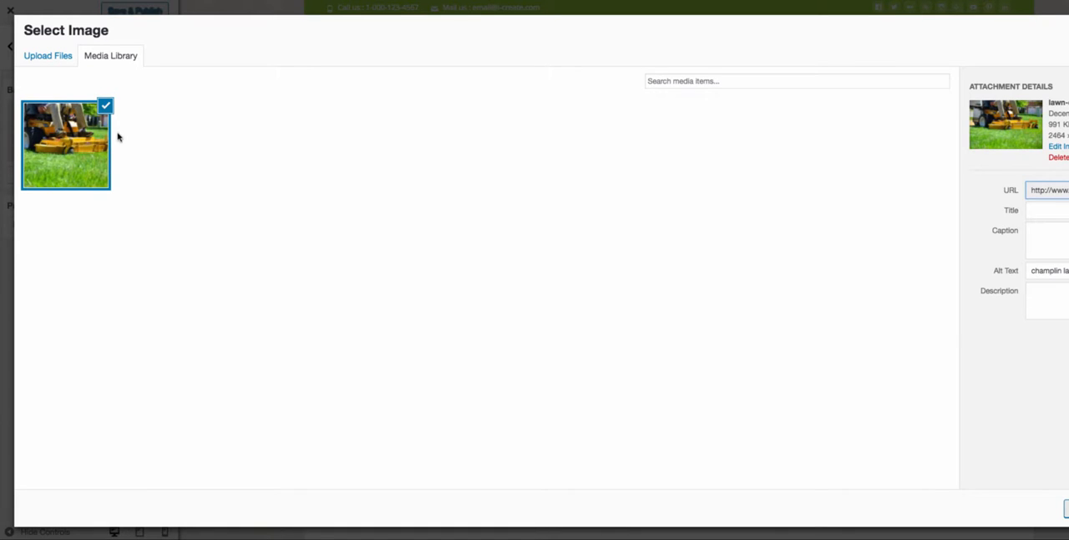
left_click(1068, 508)
- Upload lawn-care-643561.jpg as a new image for the site background
left_click(47, 55)
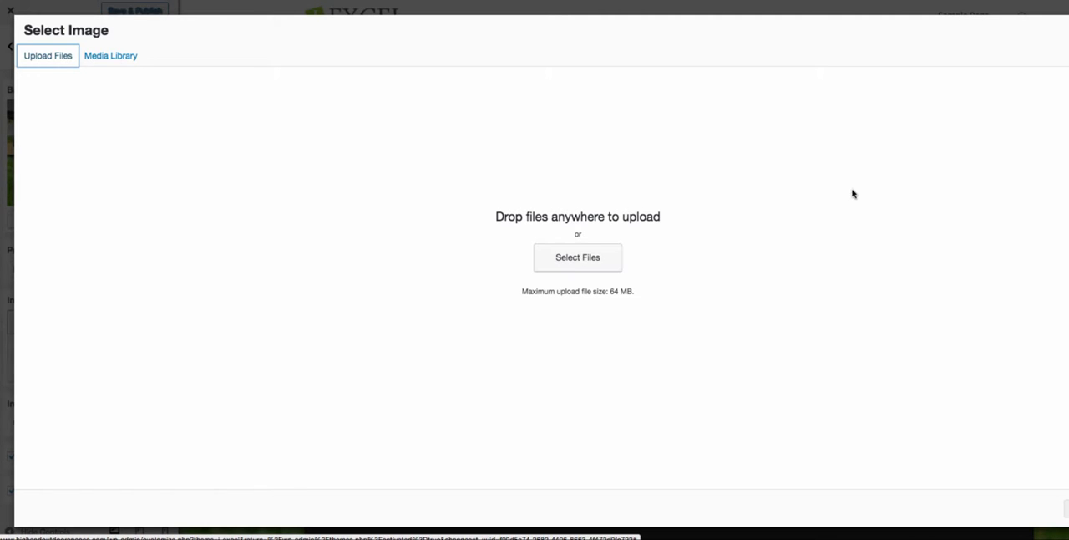
left_click(580, 263)
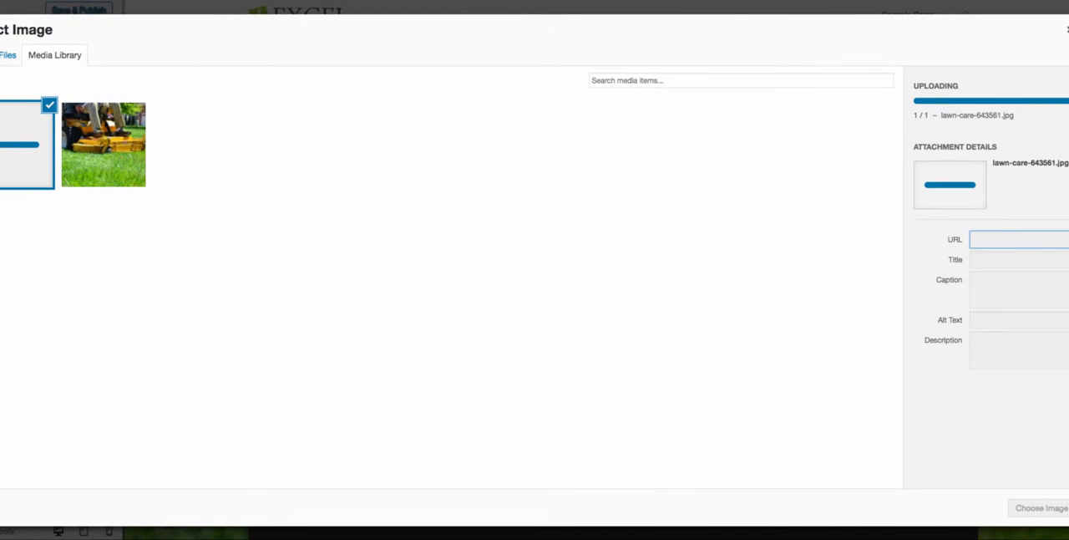
left_click(982, 324)
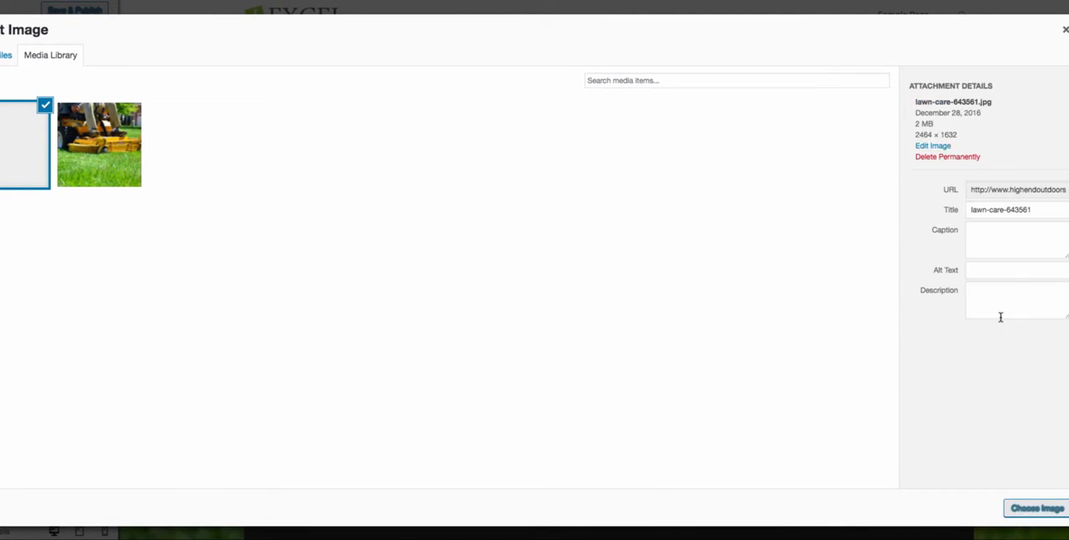
- Give the uploaded house lawn photo the alt text "lawn care champlin, landscaping champlin" and use it as the background image
left_click(1000, 316)
left_click(993, 269)
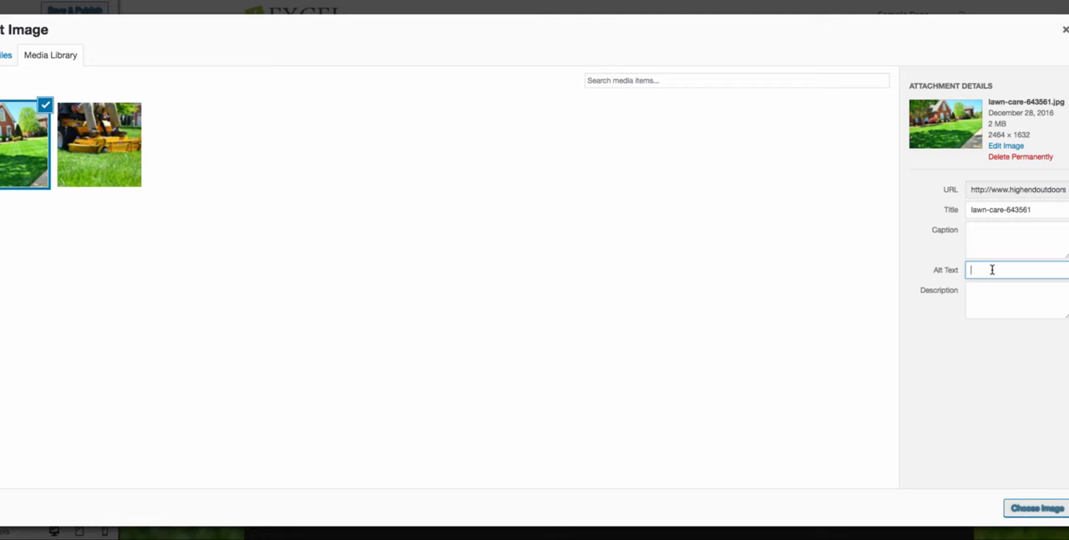
type("lawn care champlin, landscaping champlin")
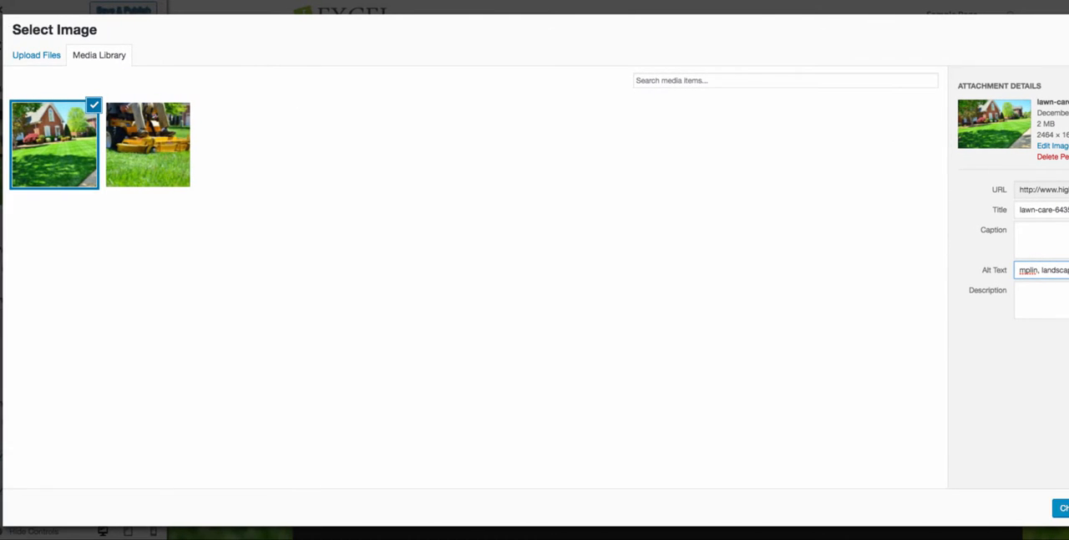
left_click(1060, 508)
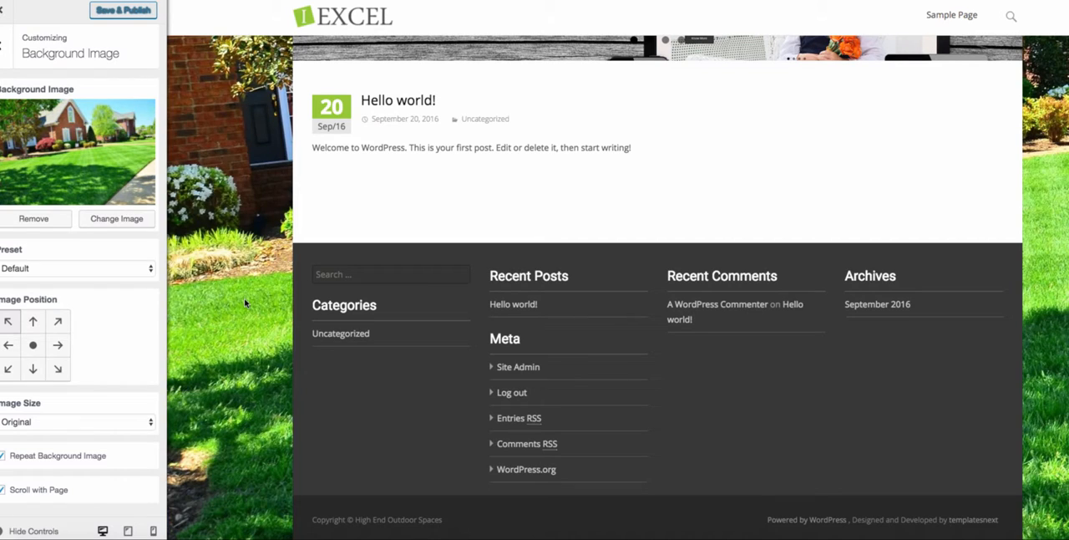
- Try the centre and top positions for the background image and return it to the top-left position
left_click(32, 344)
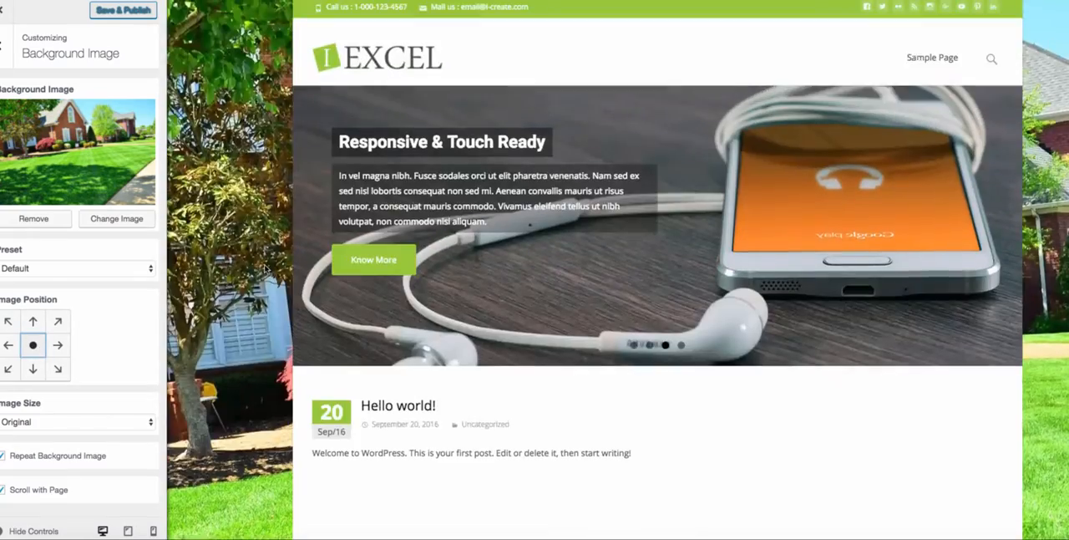
left_click(8, 320)
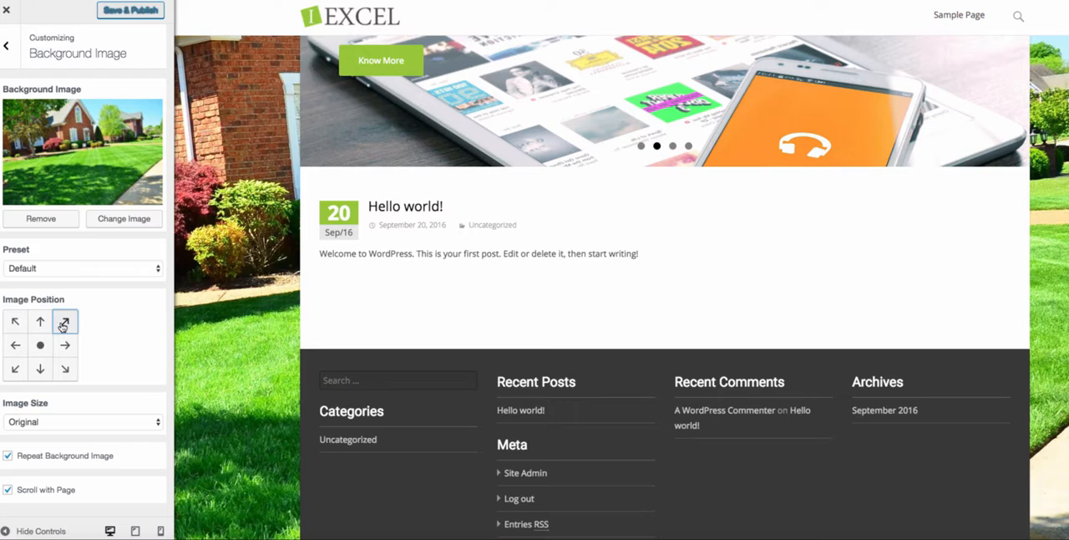
left_click(33, 322)
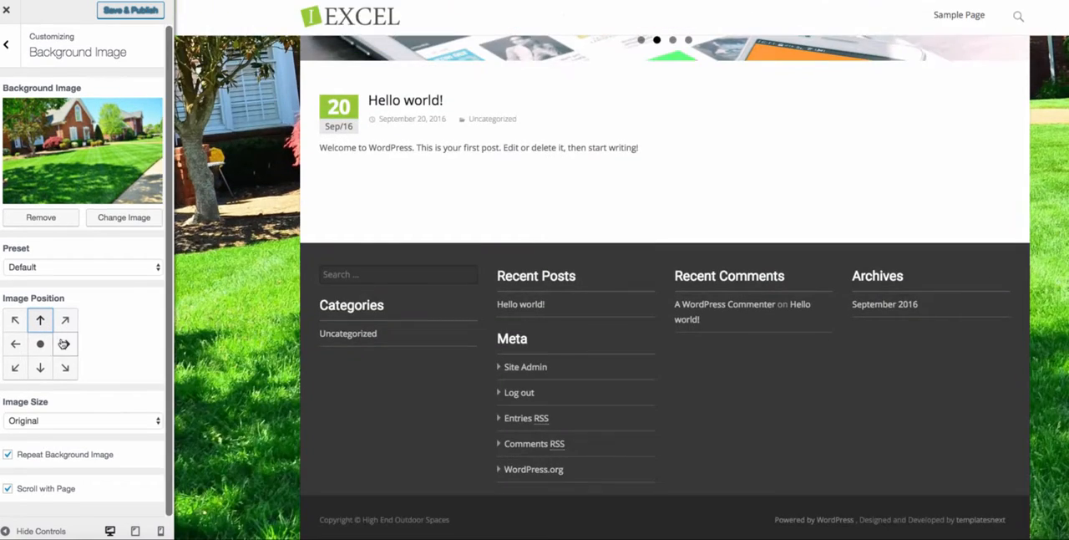
left_click(15, 320)
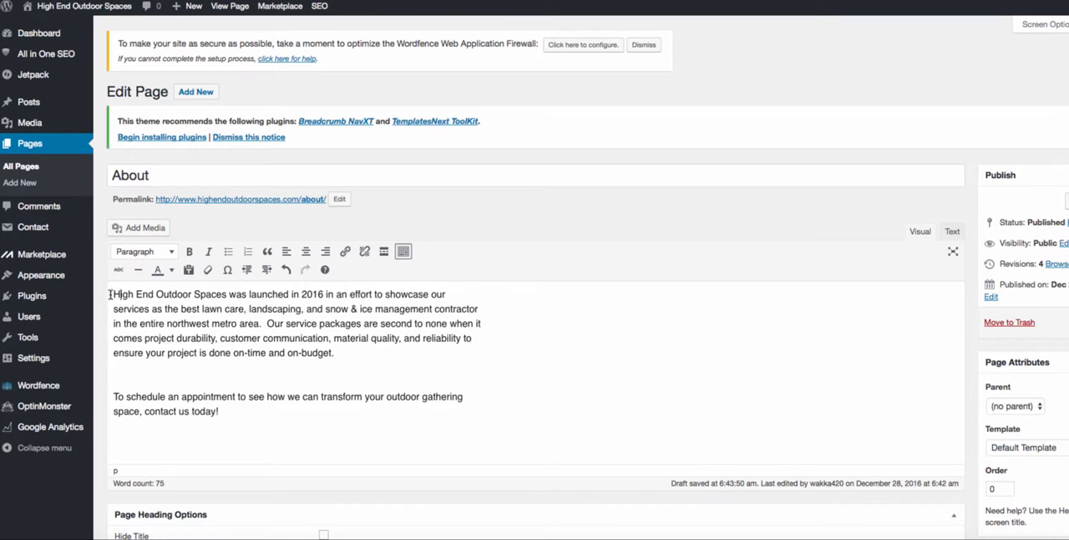
- Examine the opening company paragraph in the About page's editor
left_click_drag(111, 294, 330, 365)
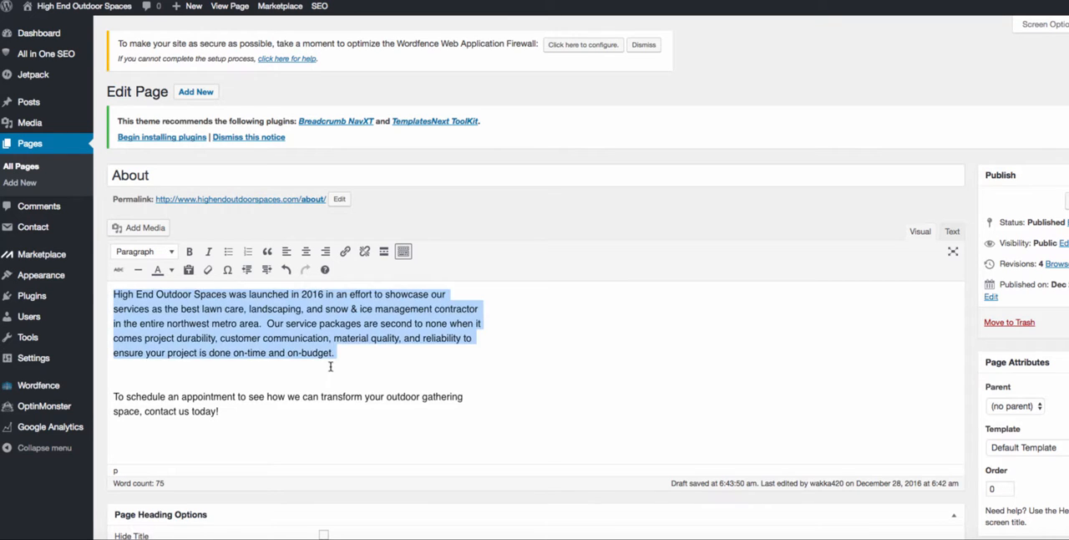
left_click(339, 354)
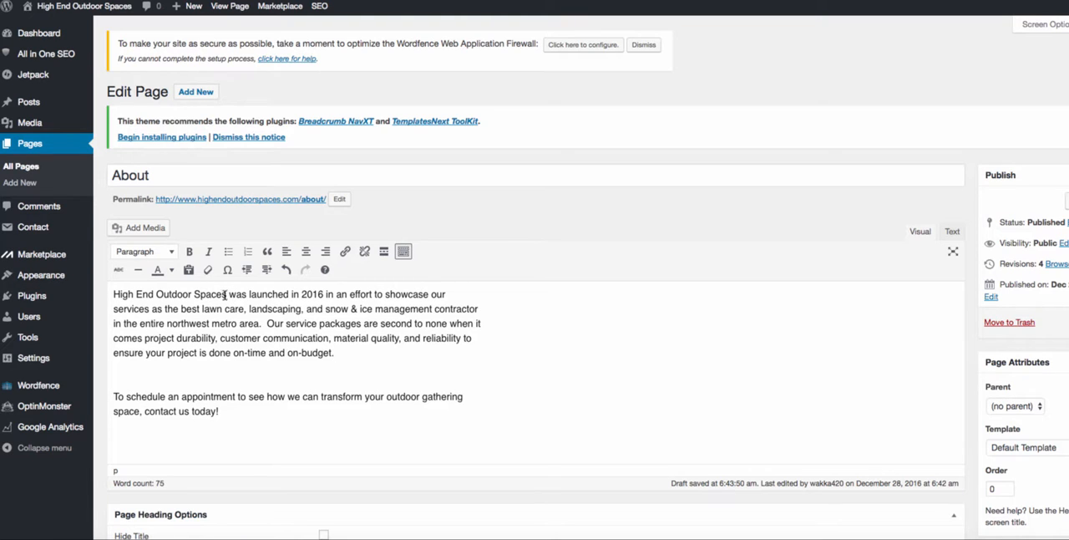
- Review the About page's title, company description and appointment paragraph in the page editor
left_click_drag(179, 176, 52, 173)
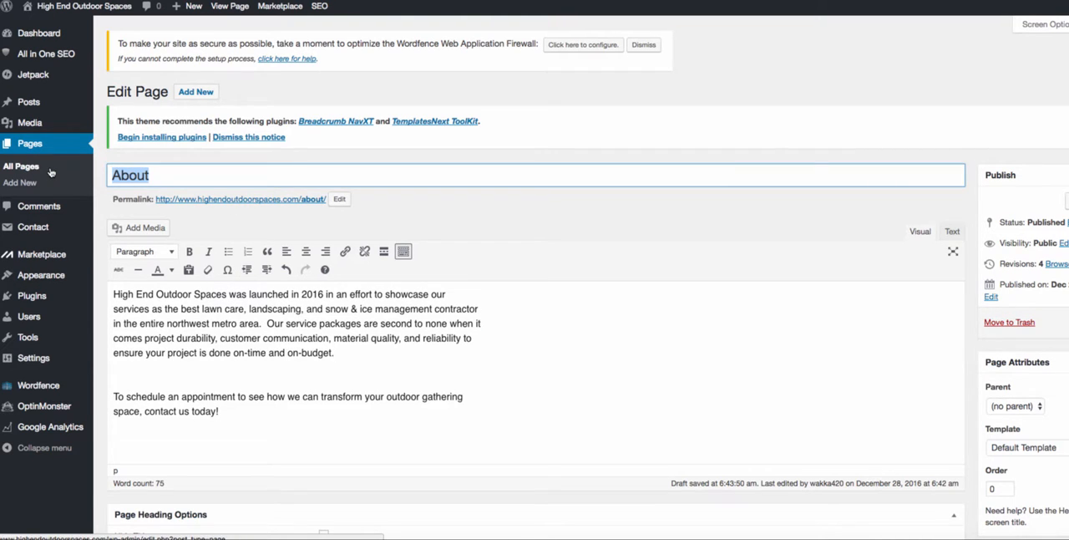
left_click(168, 176)
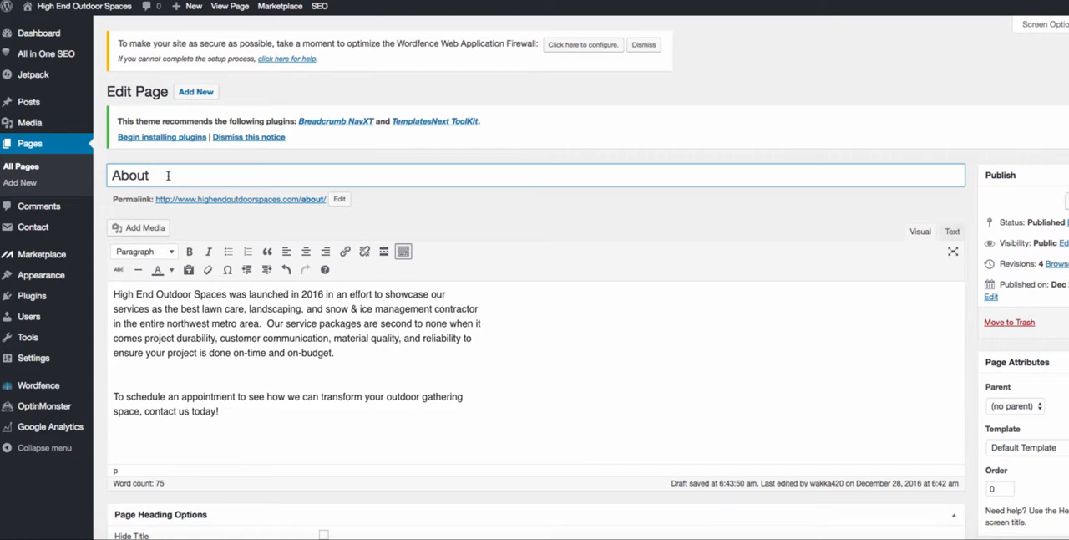
triple_click(117, 289)
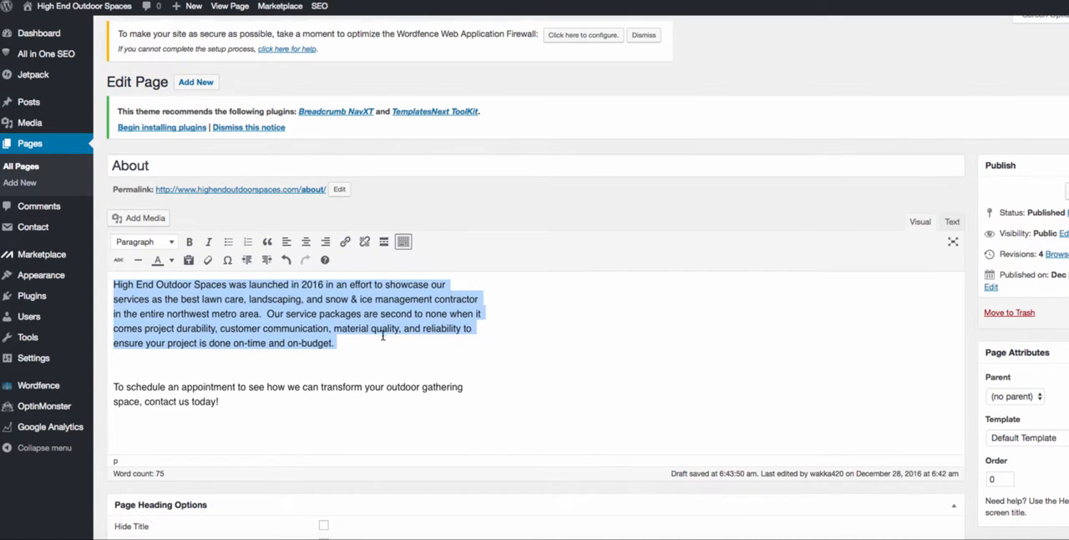
left_click(361, 314)
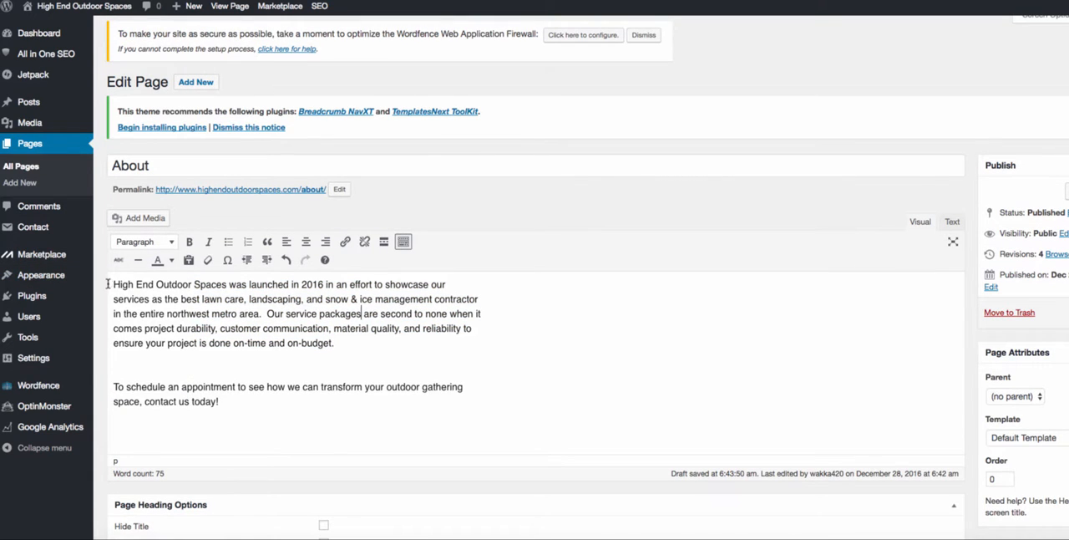
left_click_drag(107, 284, 424, 382)
left_click(341, 350)
left_click(248, 299)
left_click(227, 410)
- Review the About page's title and description in its All in One SEO Pack settings
scroll(234, 430, "down", 10)
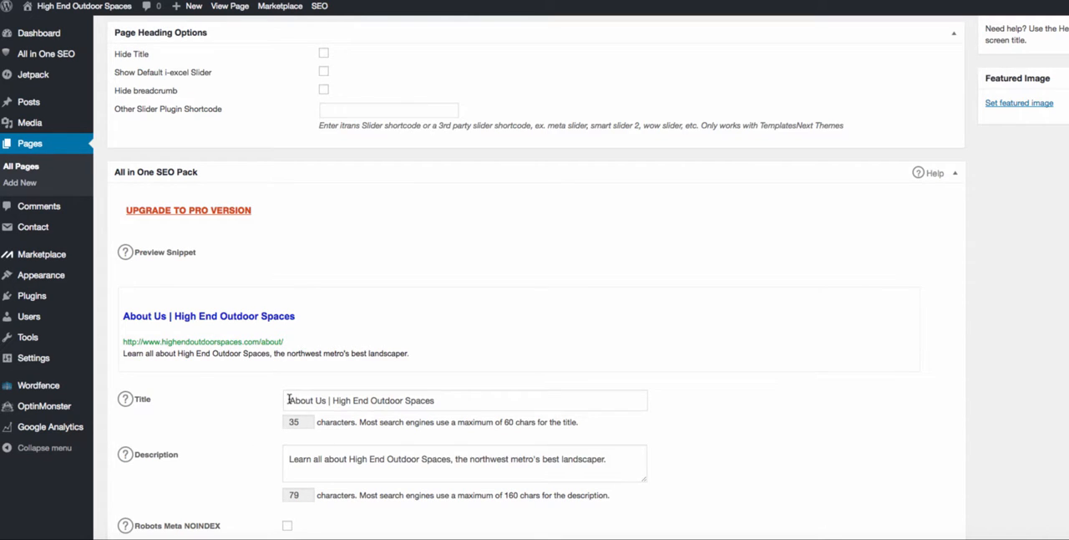
scroll(290, 409, "down", 3)
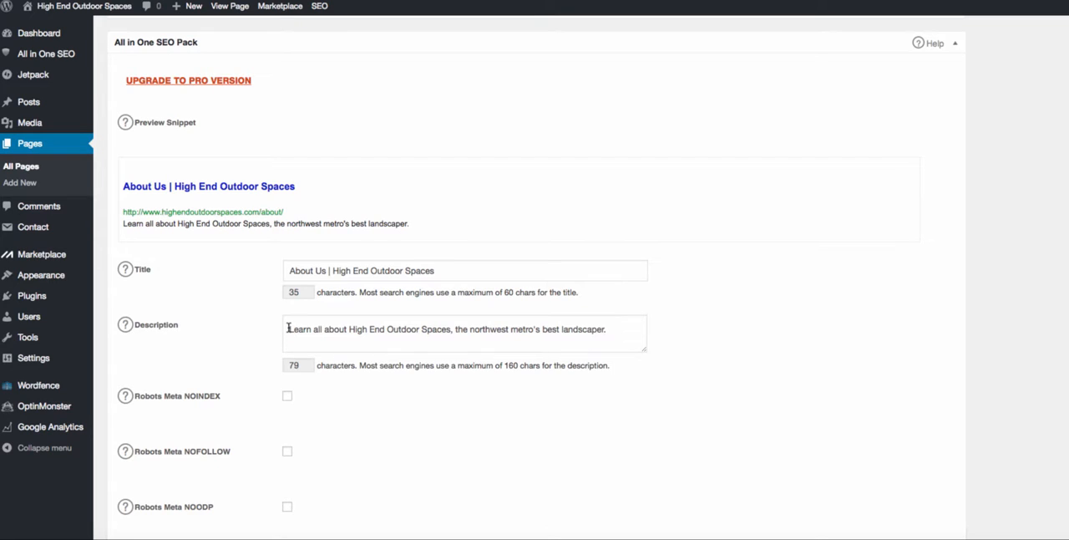
left_click_drag(288, 329, 373, 329)
left_click(373, 329)
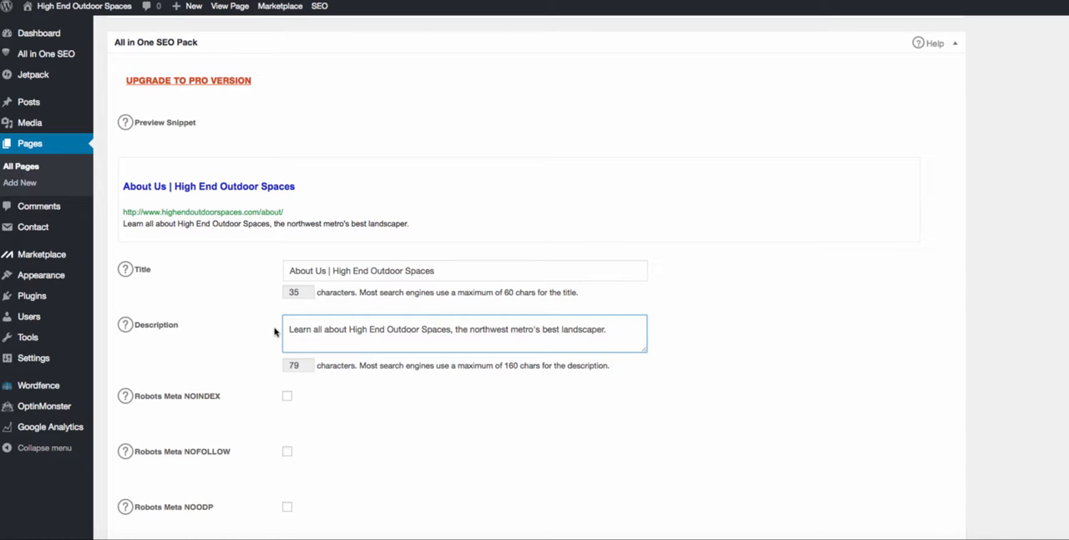
left_click_drag(289, 328, 565, 337)
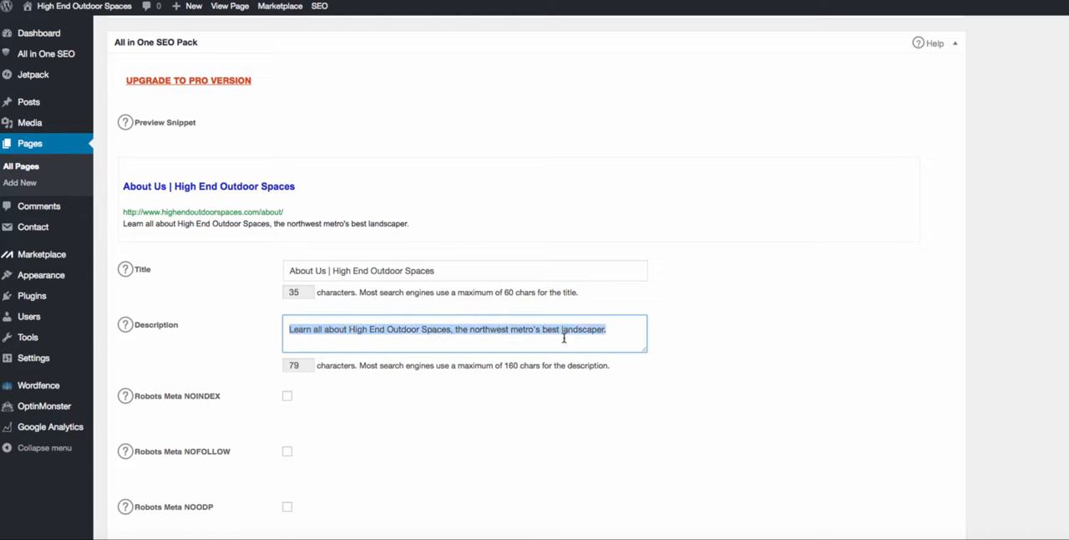
left_click(468, 329)
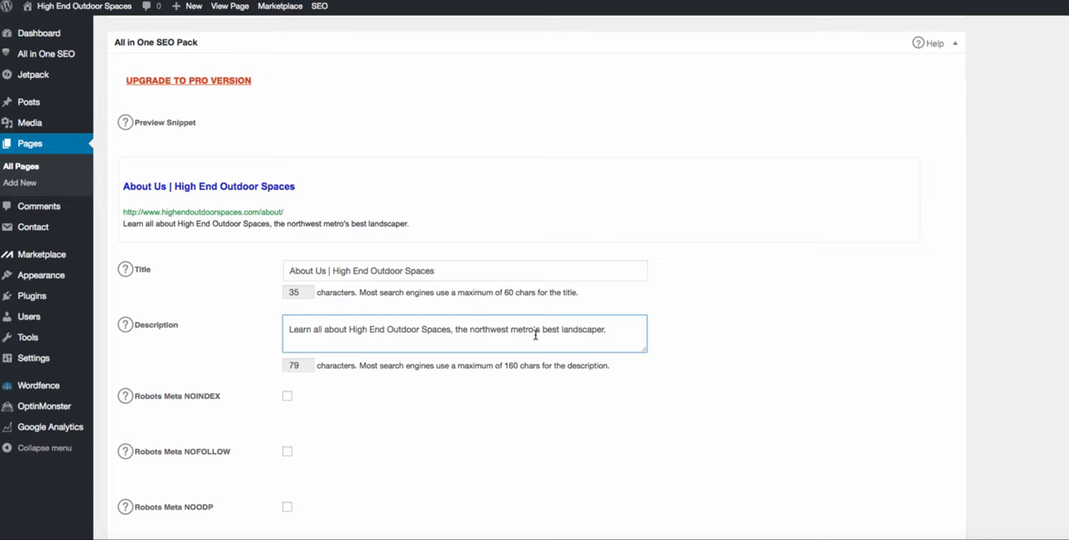
scroll(699, 291, "up", 10)
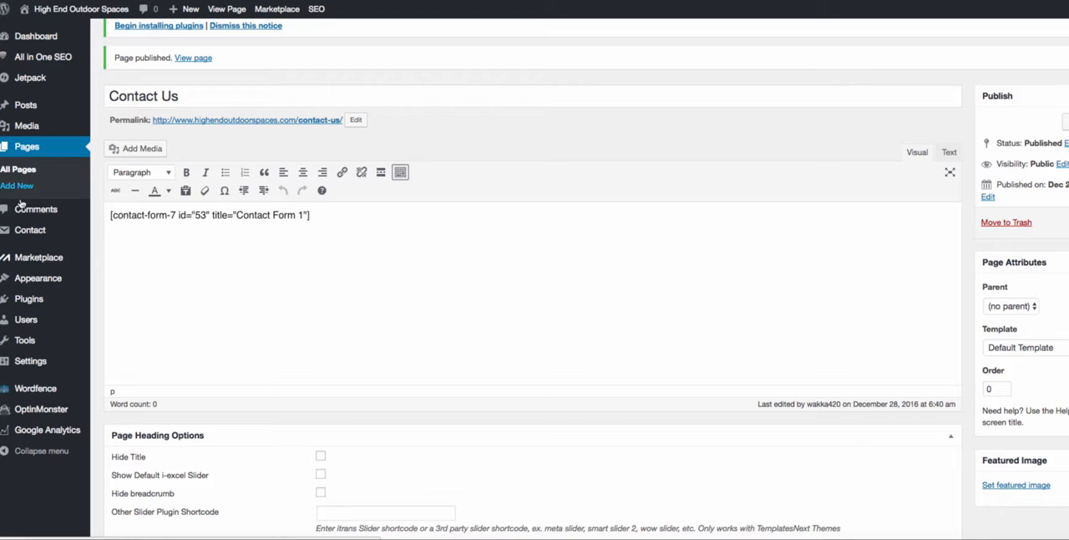
- Review the Contact Us page's title and select the contact form shortcode in its content
triple_click(185, 95)
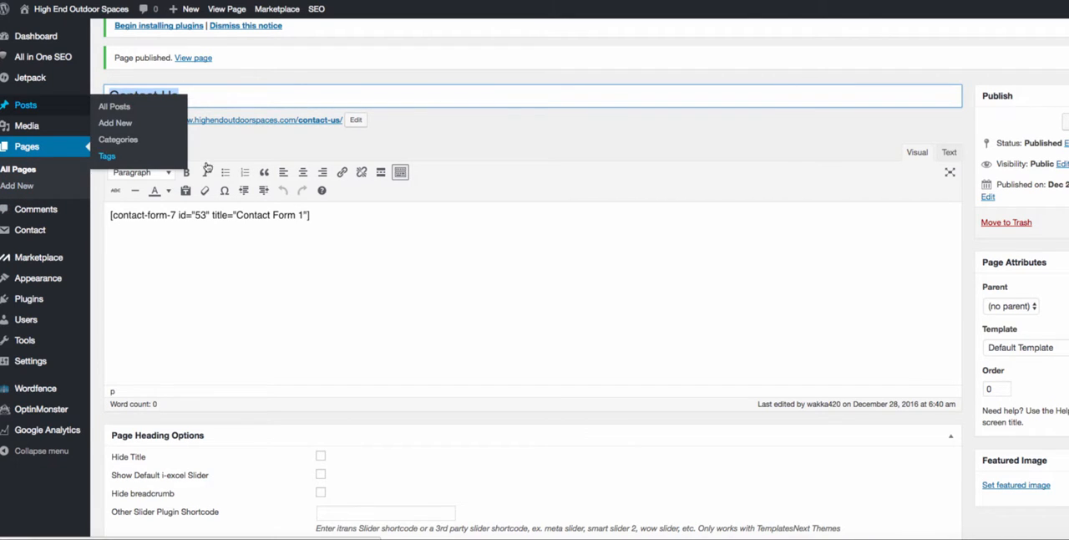
scroll(234, 171, "up", 3)
left_click(97, 203)
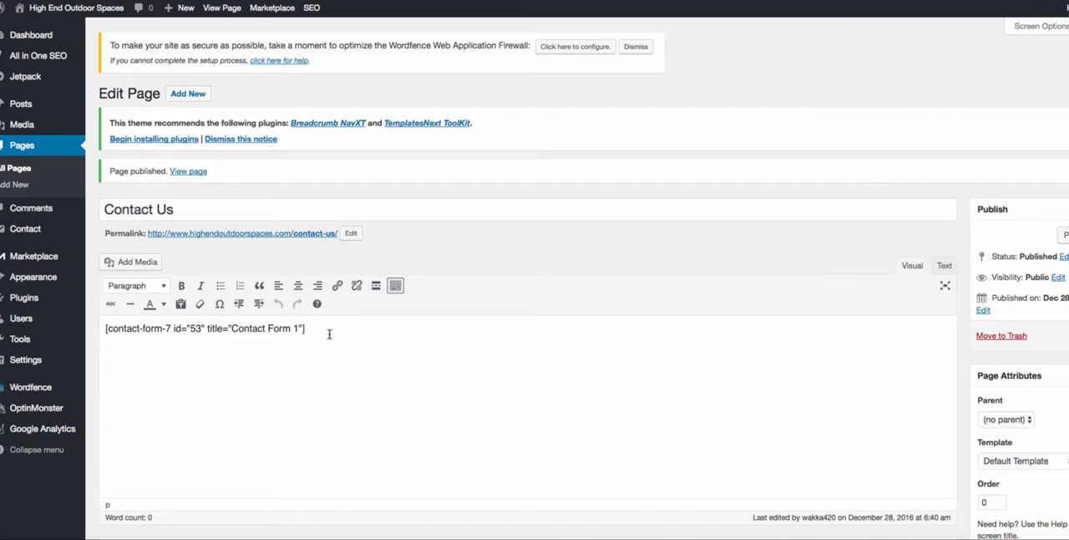
left_click_drag(330, 334, 100, 336)
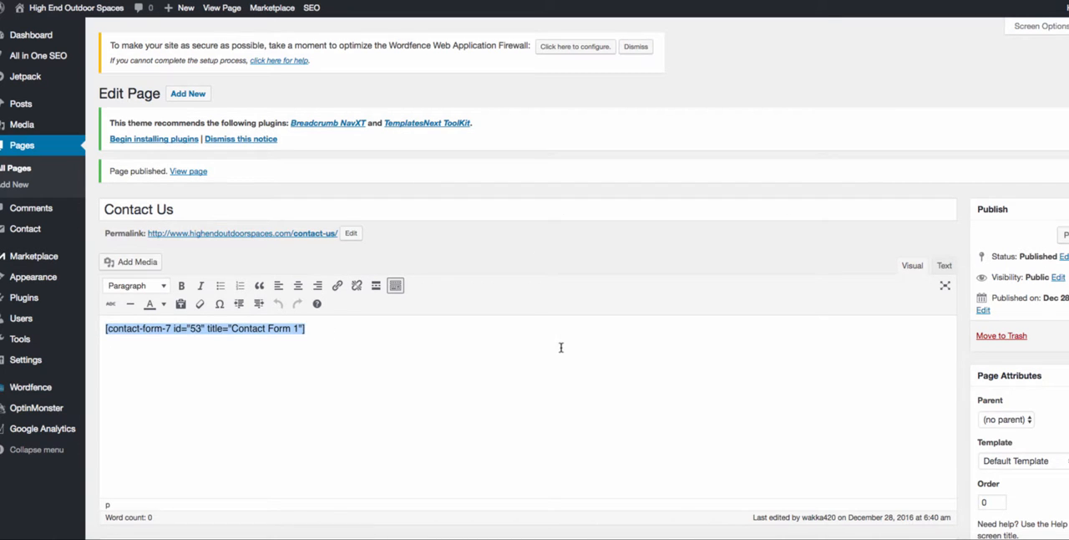
- Review the Contact Us page's title and description in its All in One SEO Pack settings
scroll(561, 347, "down", 10)
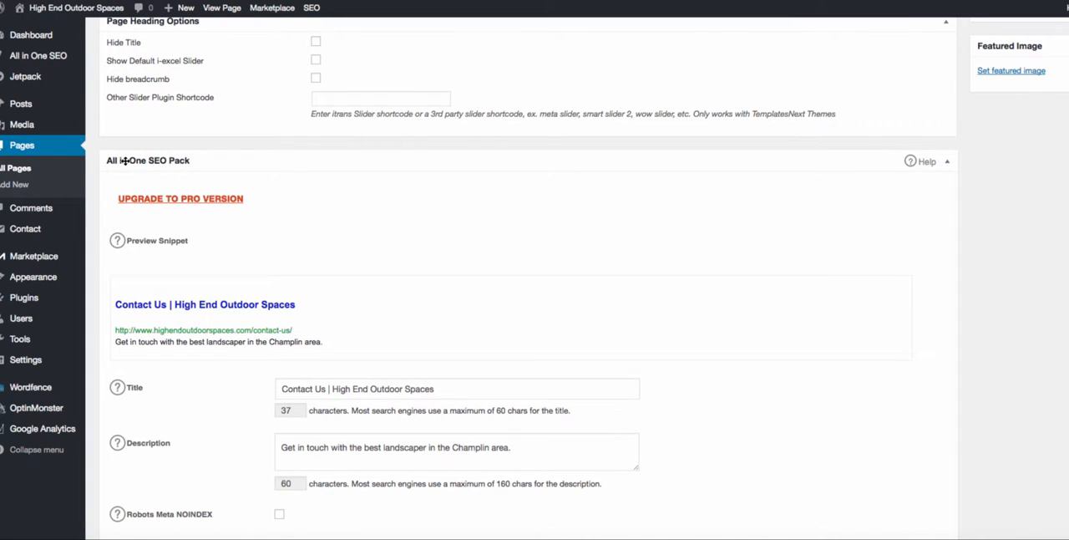
left_click_drag(286, 388, 231, 375)
left_click(328, 389)
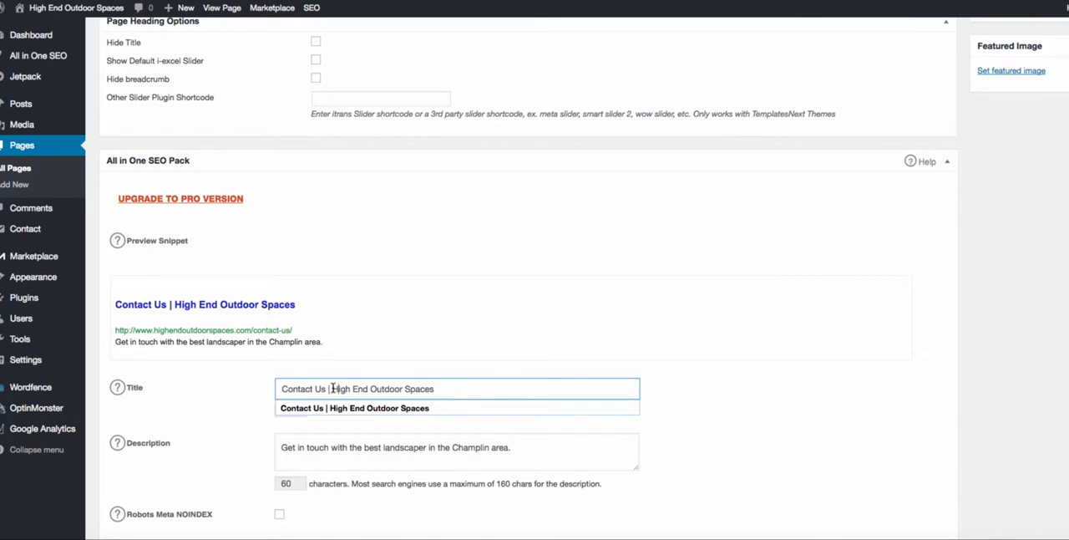
left_click(401, 360)
scroll(434, 443, "down", 2)
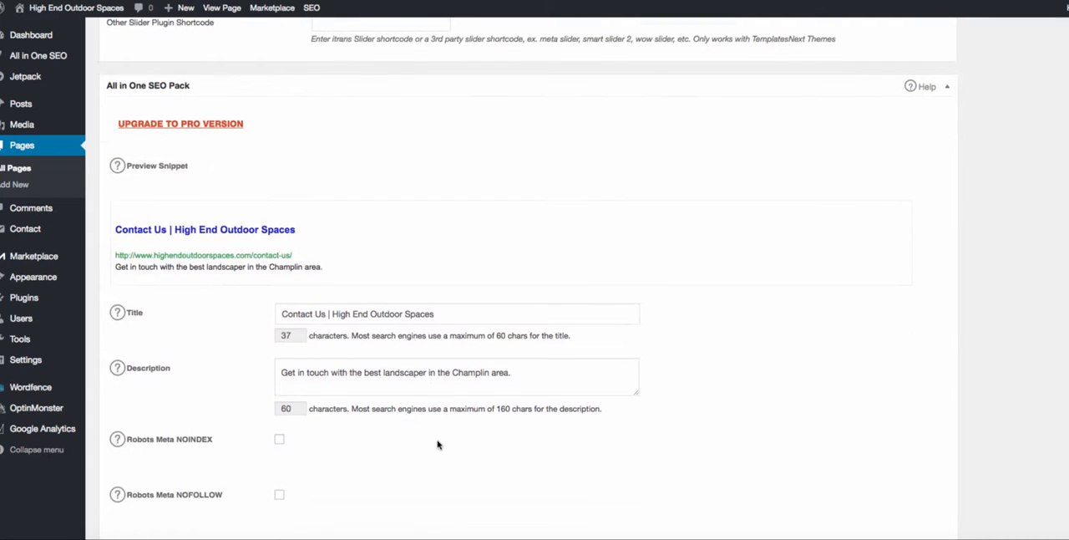
left_click_drag(509, 372, 251, 370)
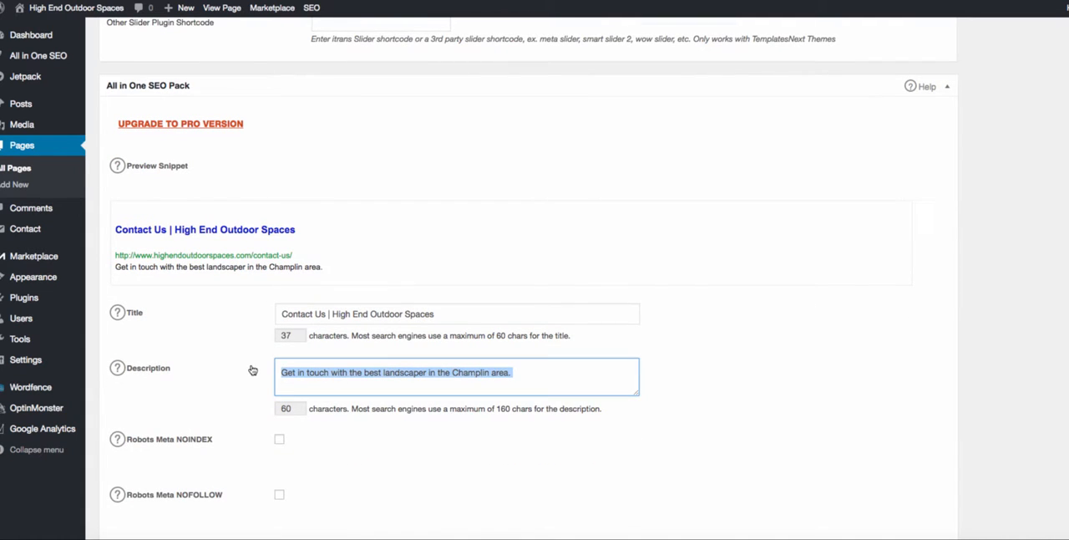
left_click(280, 372)
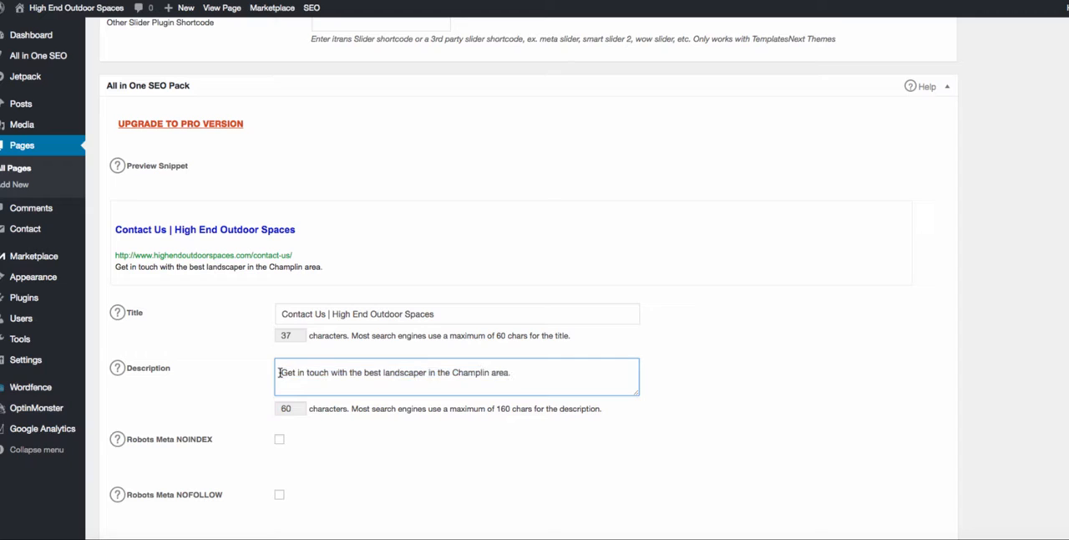
left_click_drag(279, 372, 427, 372)
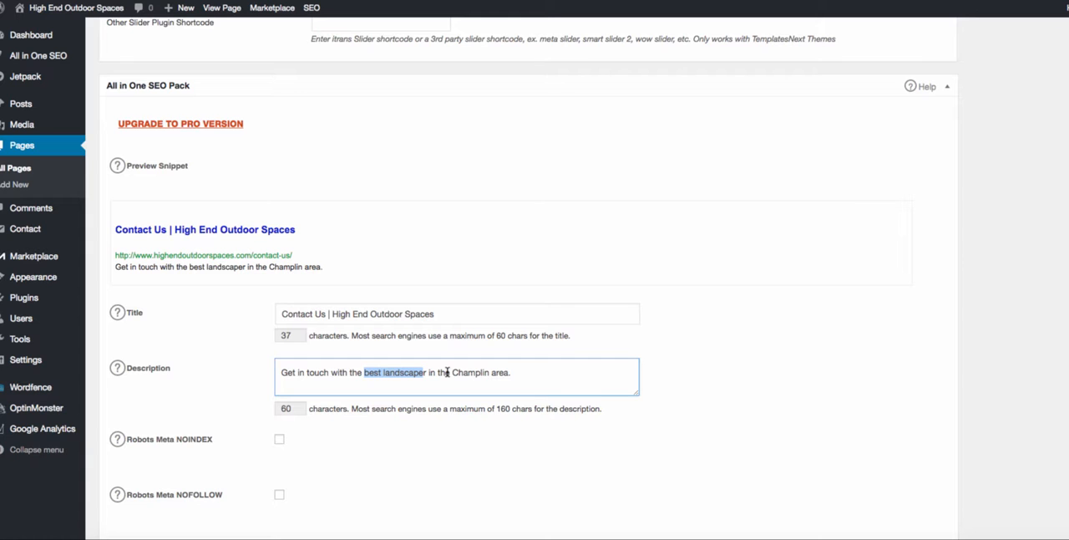
left_click(461, 372)
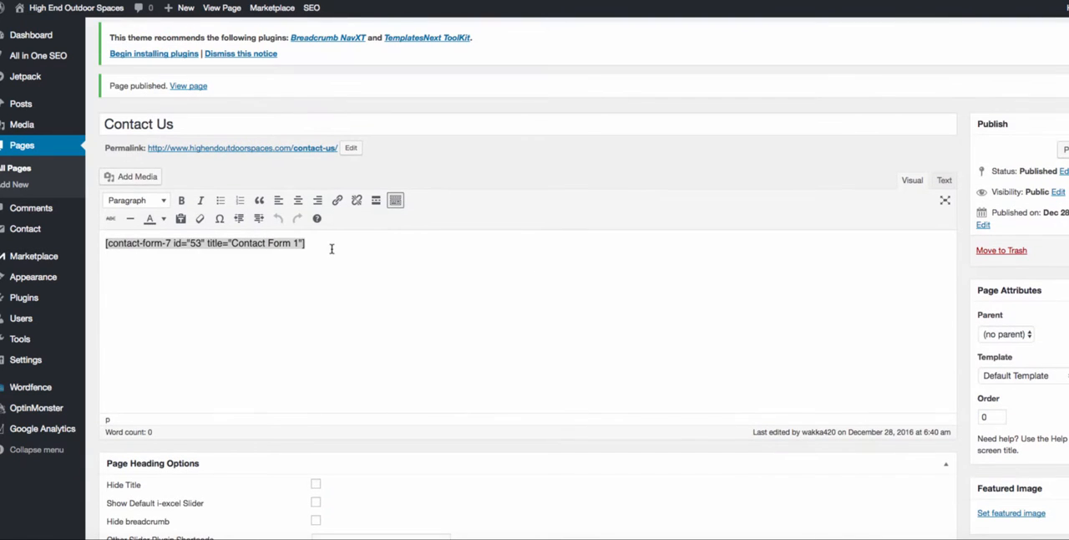
- Reselect the contact form shortcode and examine the form's fields, service checkboxes and budget options on the live Contact Us page
left_click(330, 252)
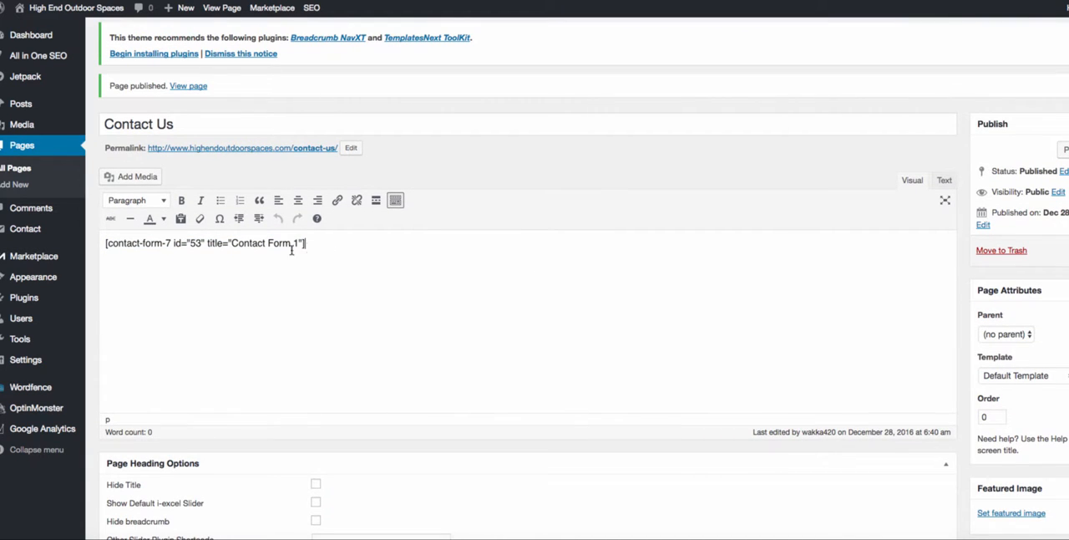
left_click_drag(324, 244, 103, 244)
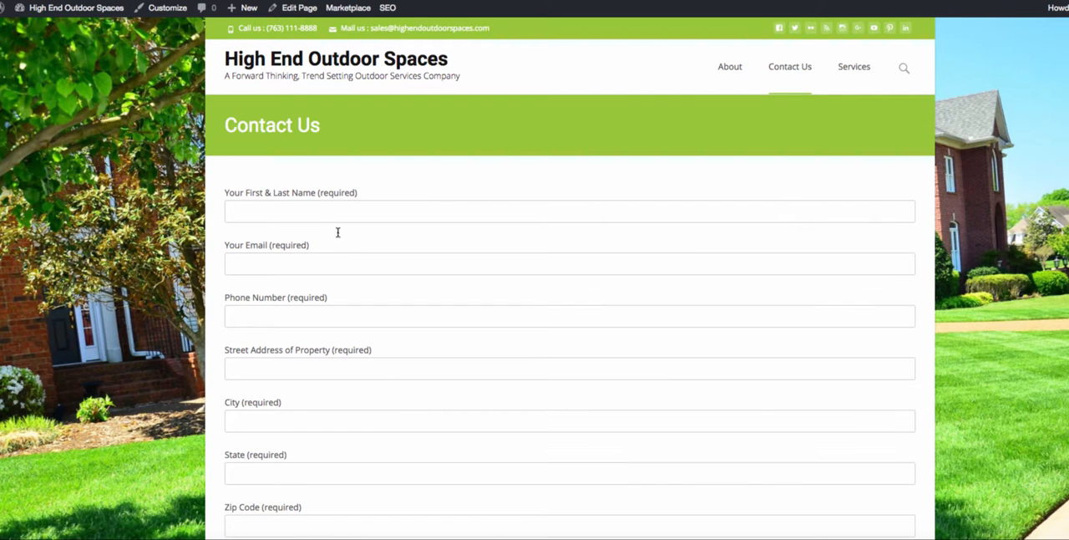
scroll(337, 233, "down", 5)
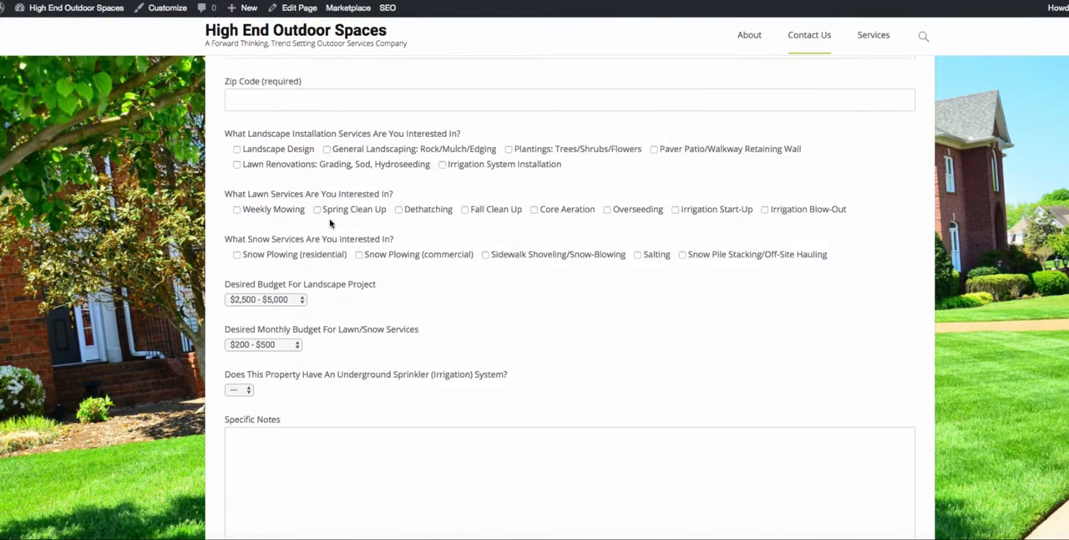
scroll(317, 260, "up", 4)
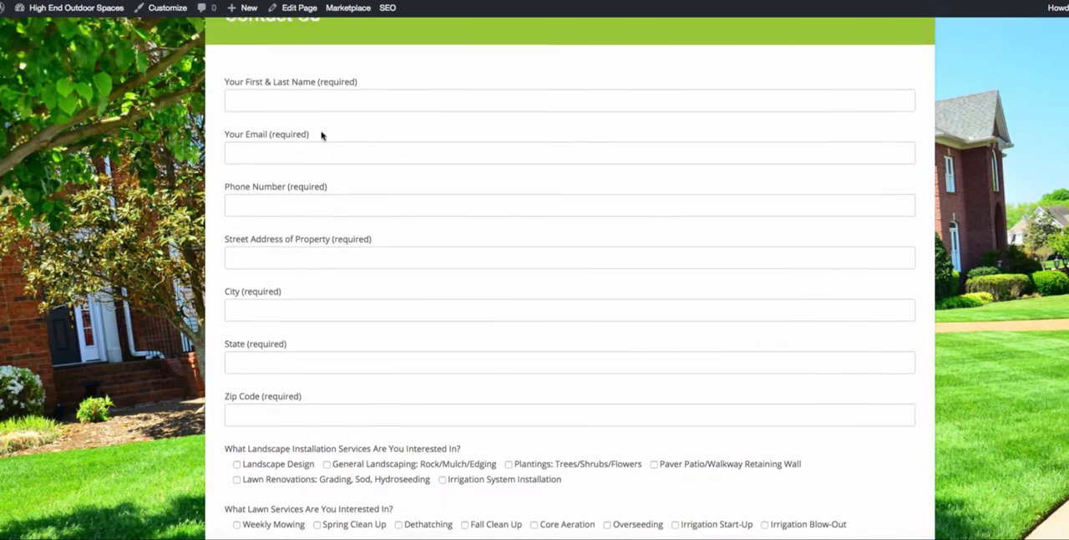
scroll(362, 306, "down", 4)
scroll(320, 175, "up", 5)
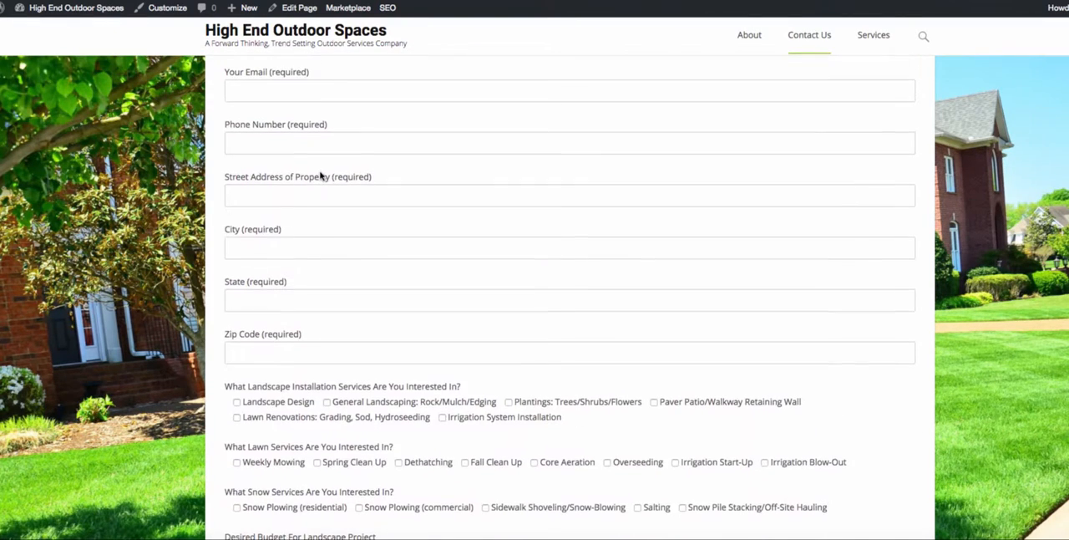
scroll(317, 174, "down", 3)
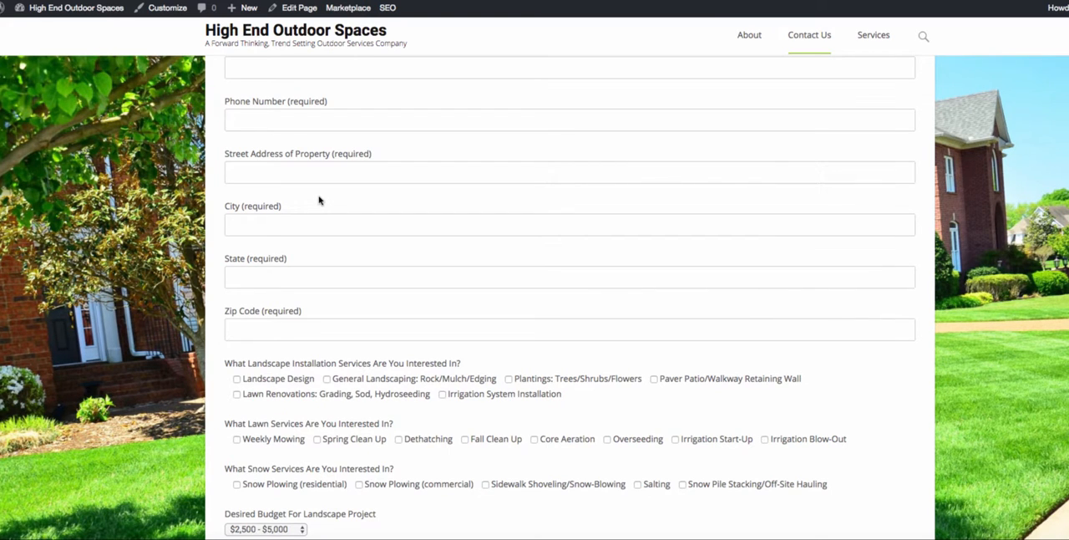
scroll(318, 200, "up", 4)
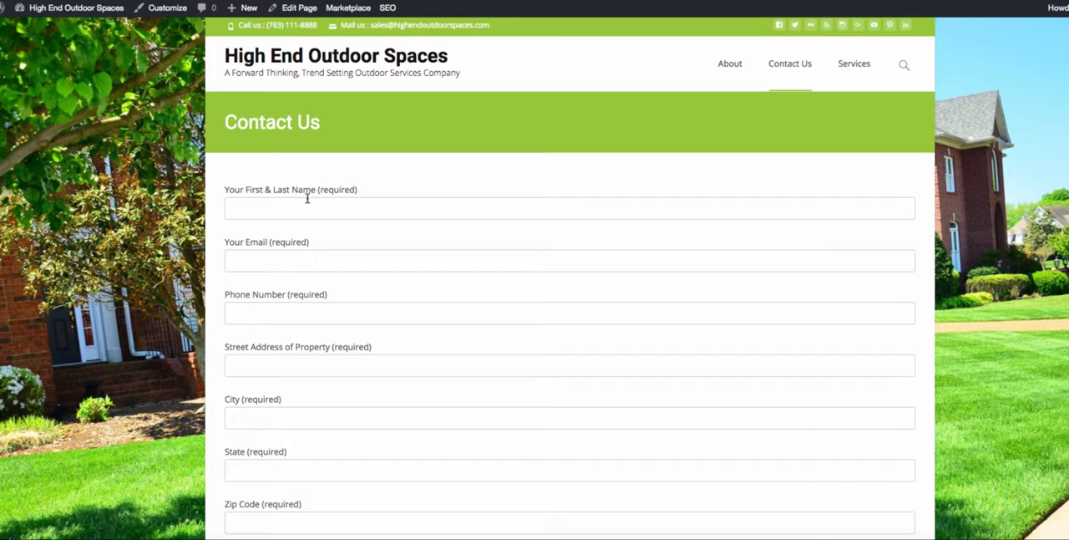
scroll(298, 217, "down", 1)
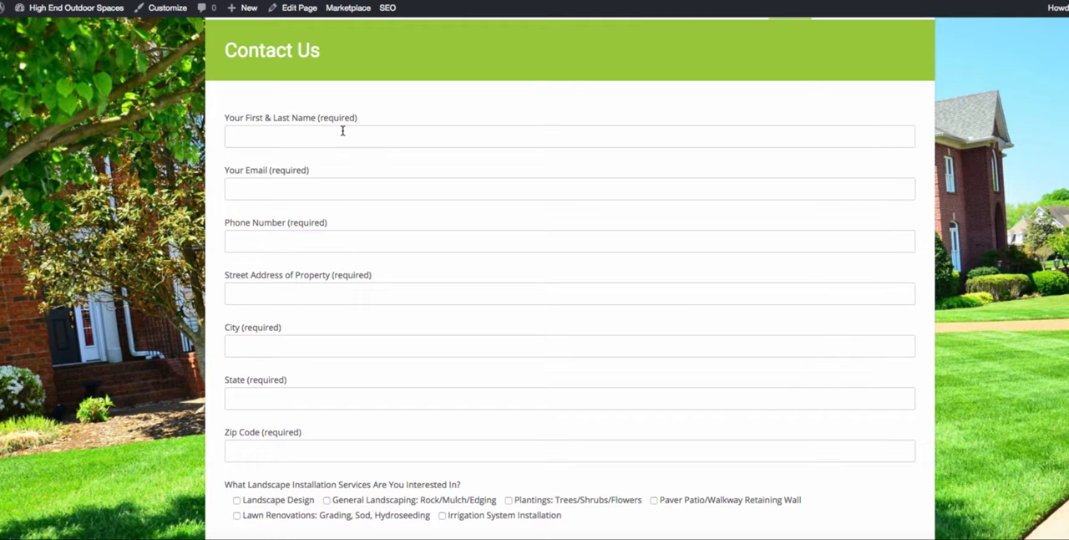
scroll(454, 365, "down", 3)
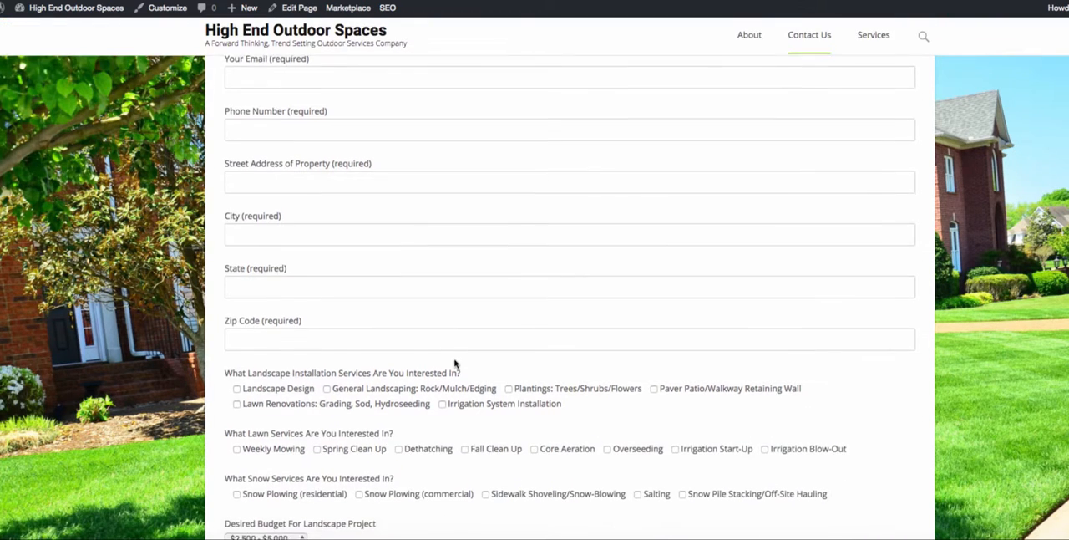
scroll(456, 362, "up", 1)
scroll(456, 362, "up", 1)
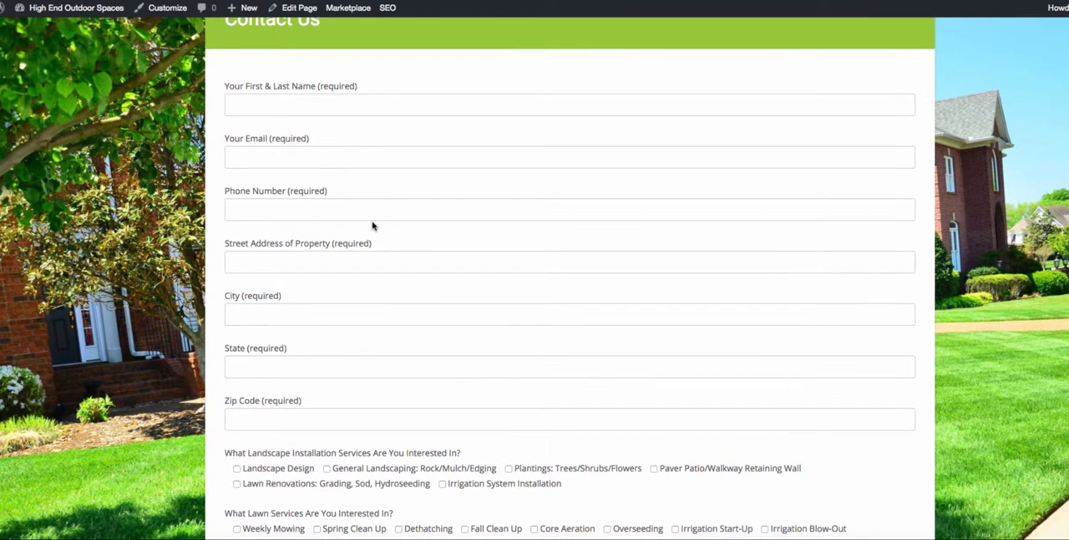
scroll(396, 294, "down", 1)
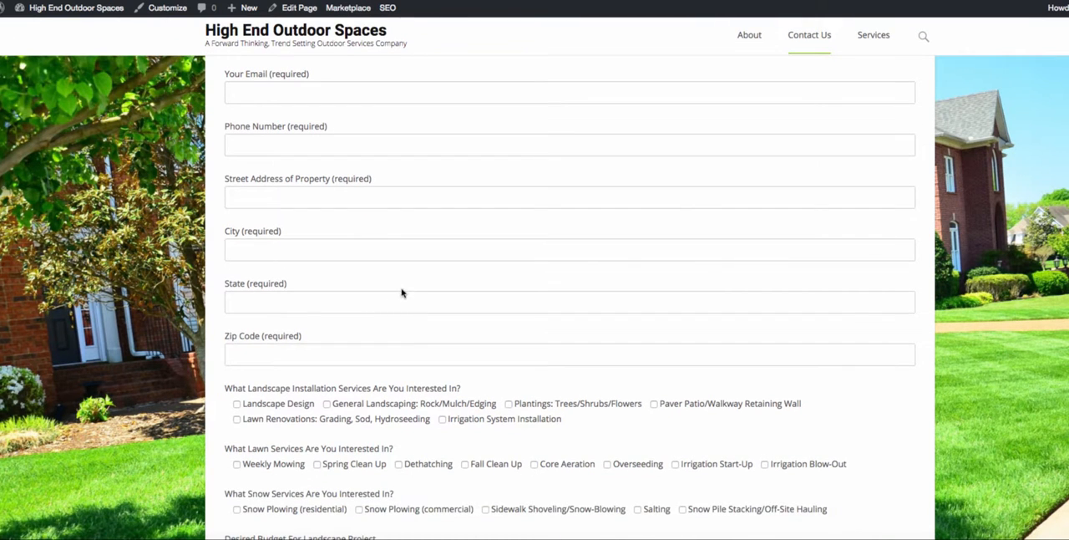
scroll(392, 245, "down", 1)
scroll(389, 267, "down", 1)
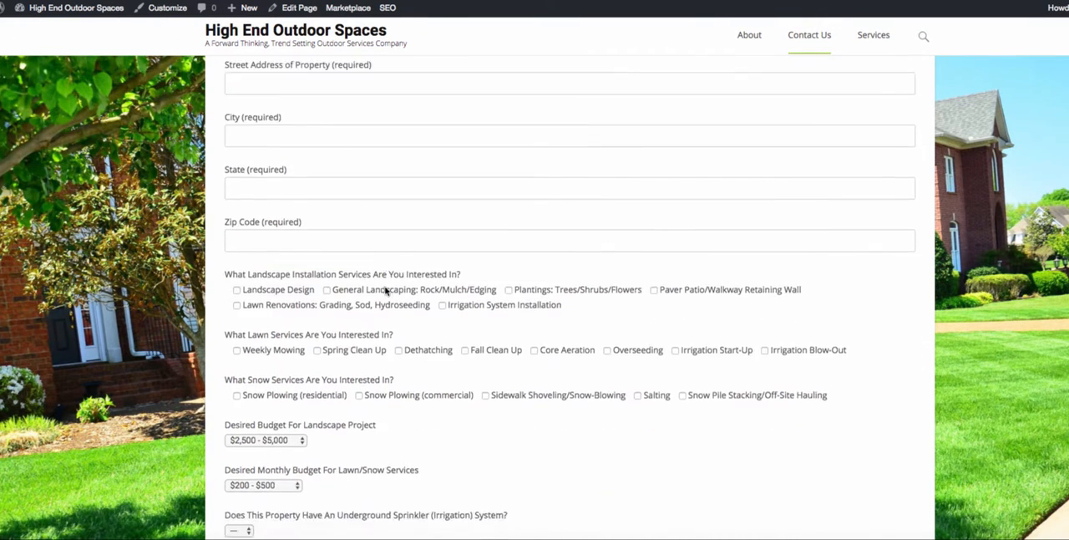
scroll(384, 293, "up", 2)
scroll(380, 250, "down", 3)
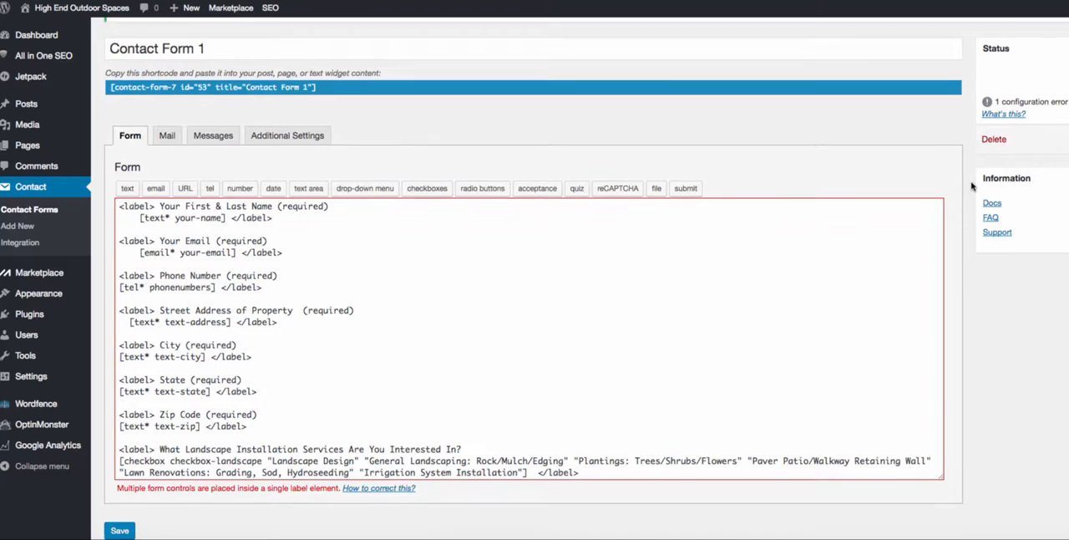
- Look over the Contact Form 1 template and open a new contact form with the default template
scroll(535, 276, "down", 1)
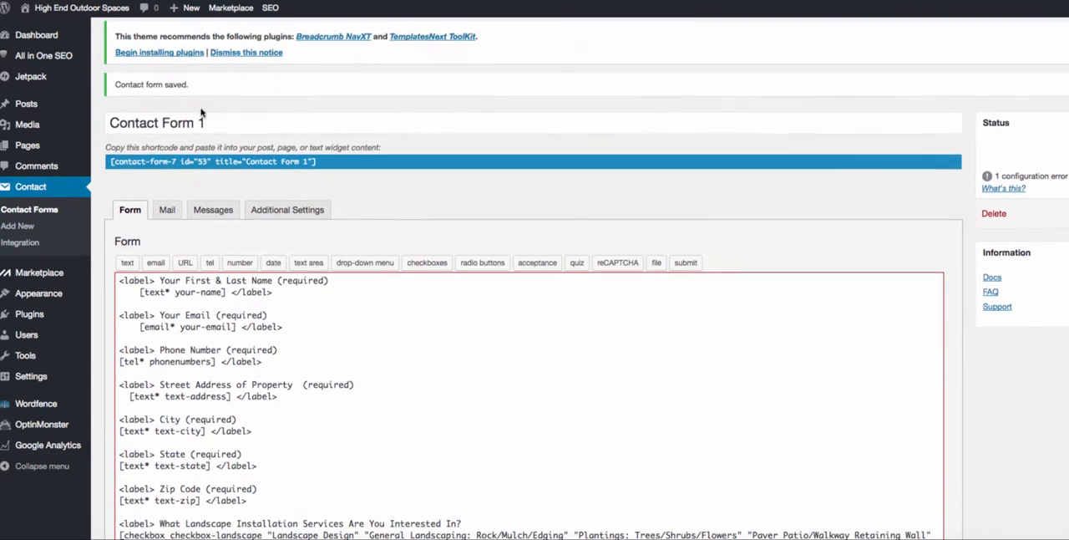
left_click(227, 125)
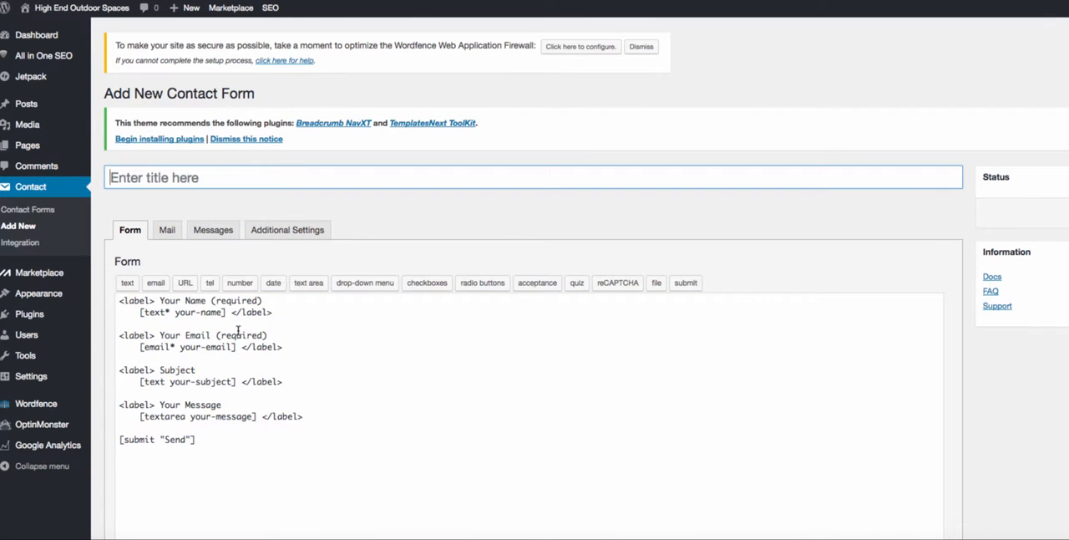
- Look over the new form's default template and rename its Subject label to Address
scroll(157, 299, "down", 1)
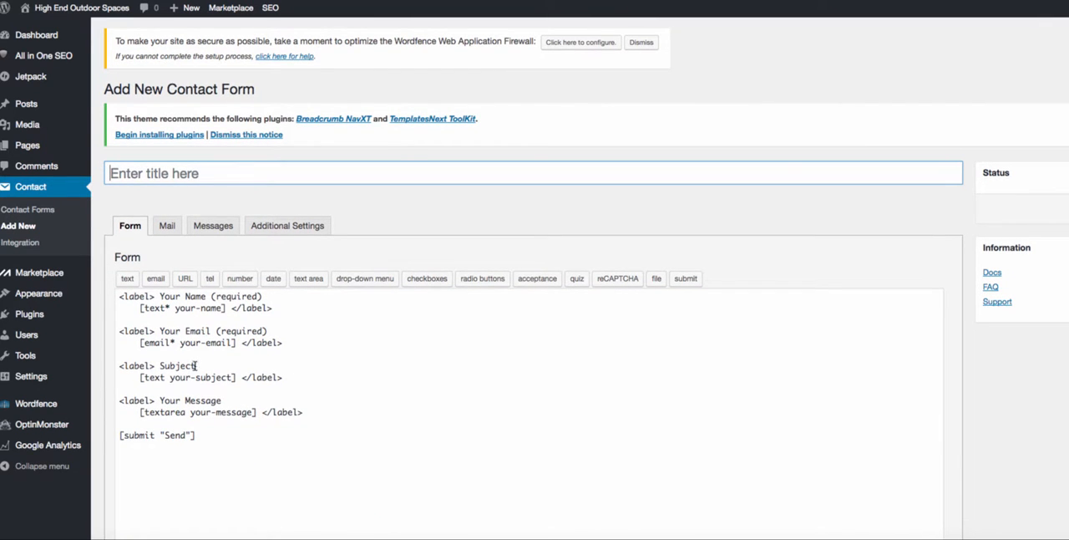
scroll(309, 401, "down", 3)
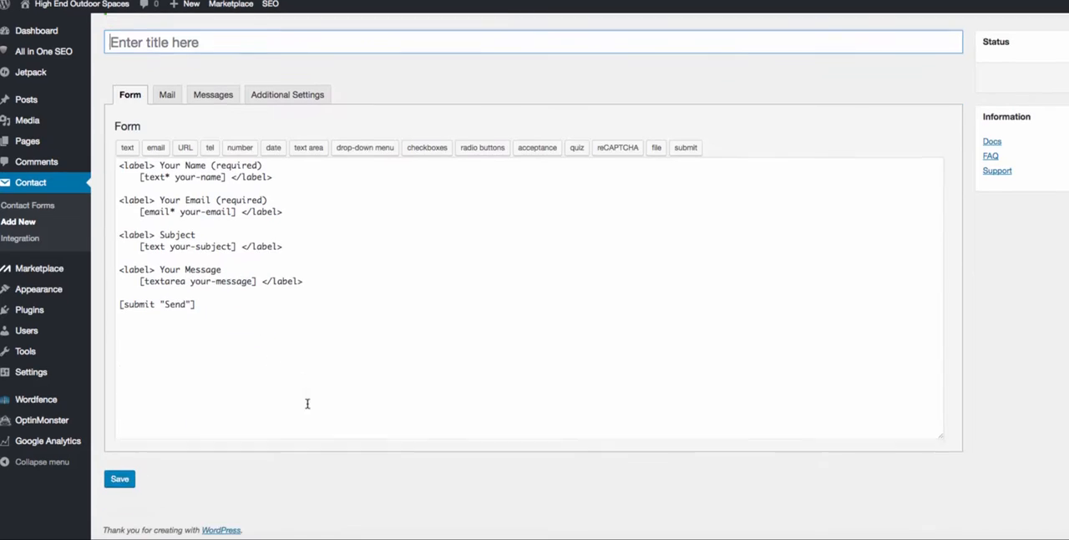
scroll(307, 404, "up", 2)
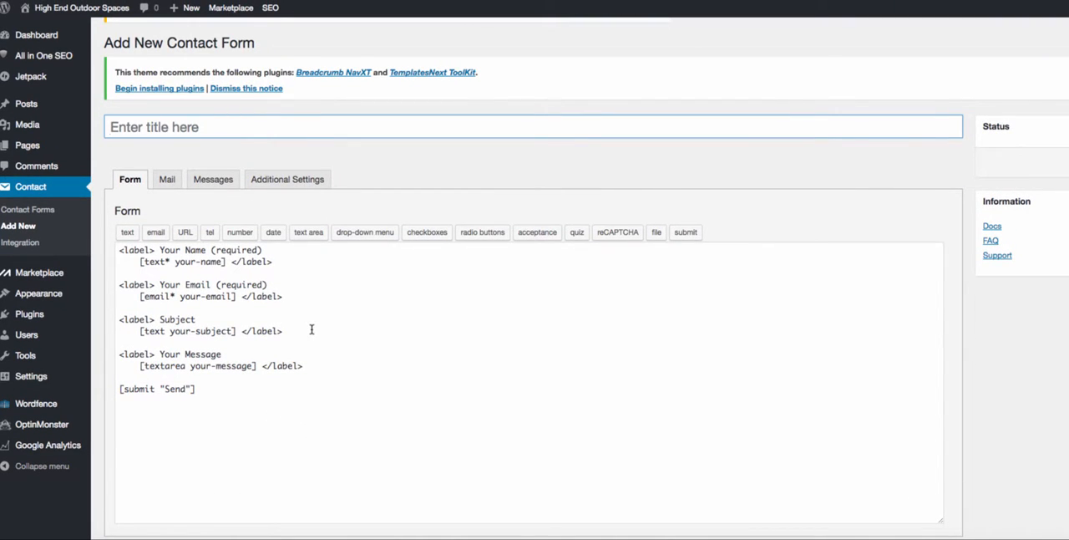
left_click(144, 319)
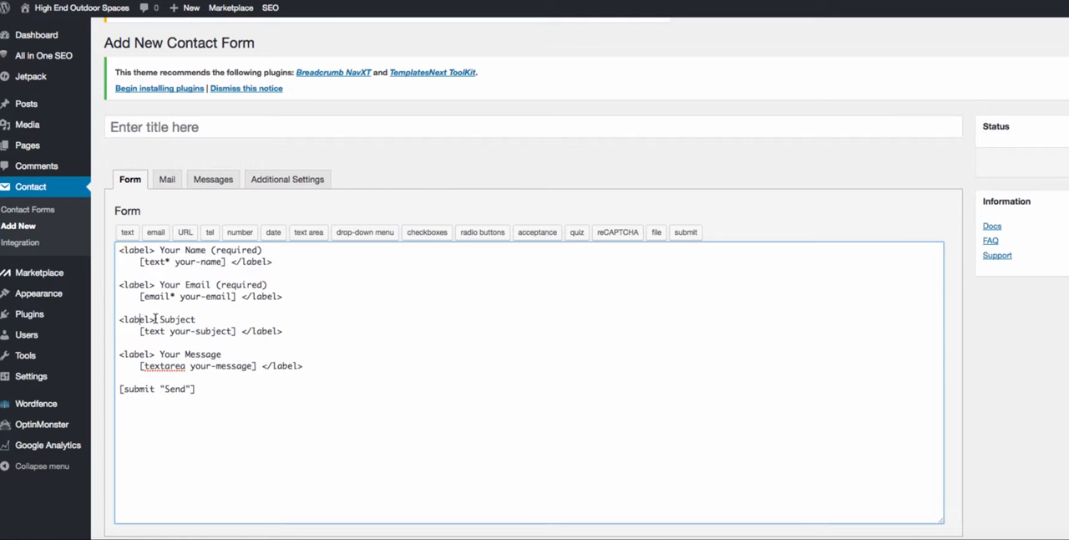
left_click_drag(154, 319, 118, 319)
key("Left")
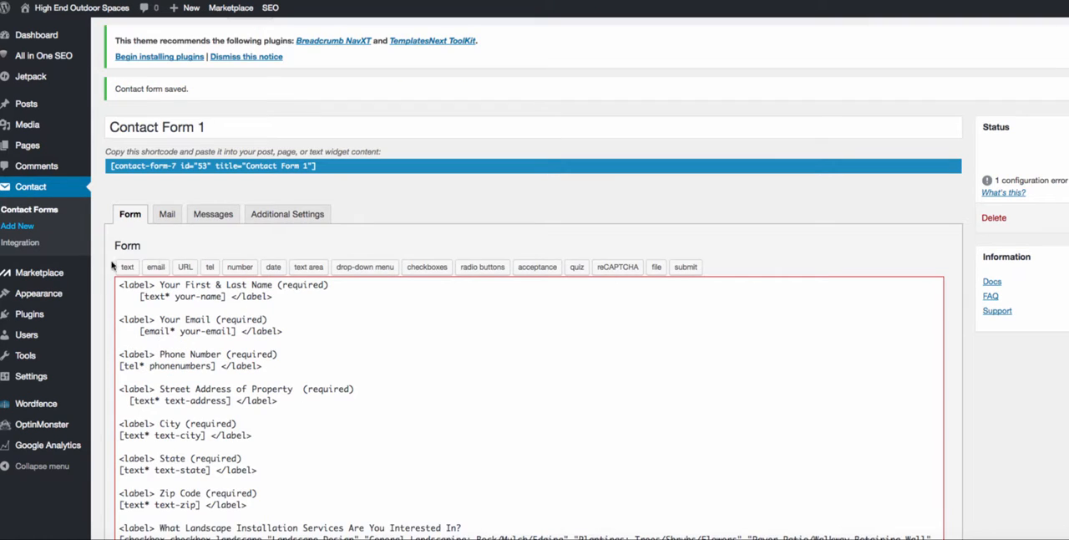
scroll(287, 228, "down", 3)
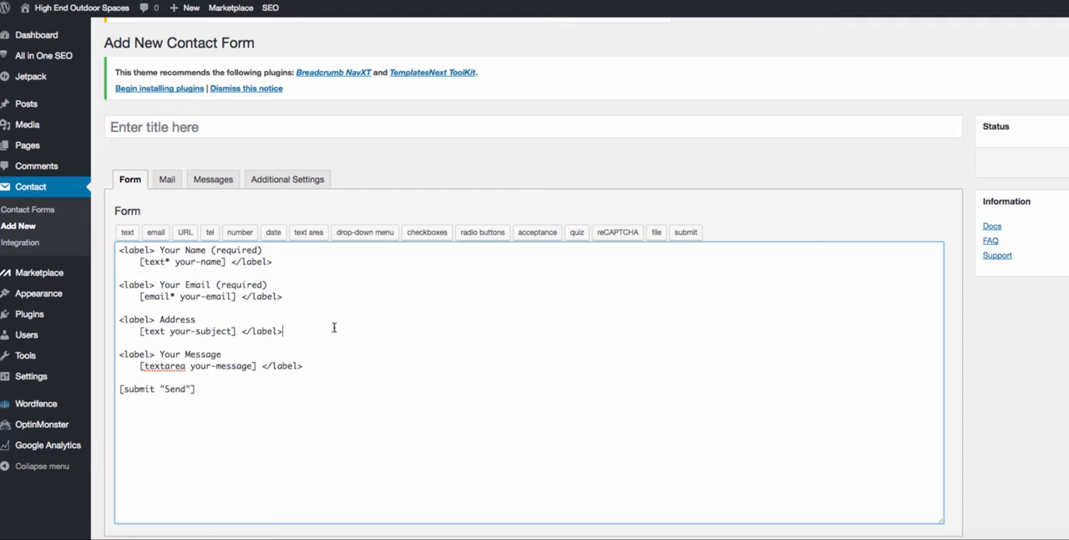
- Add a new label for a required street address below the Address field in the form template
left_click(334, 328)
key("Return")
key("Return")
type("<la")
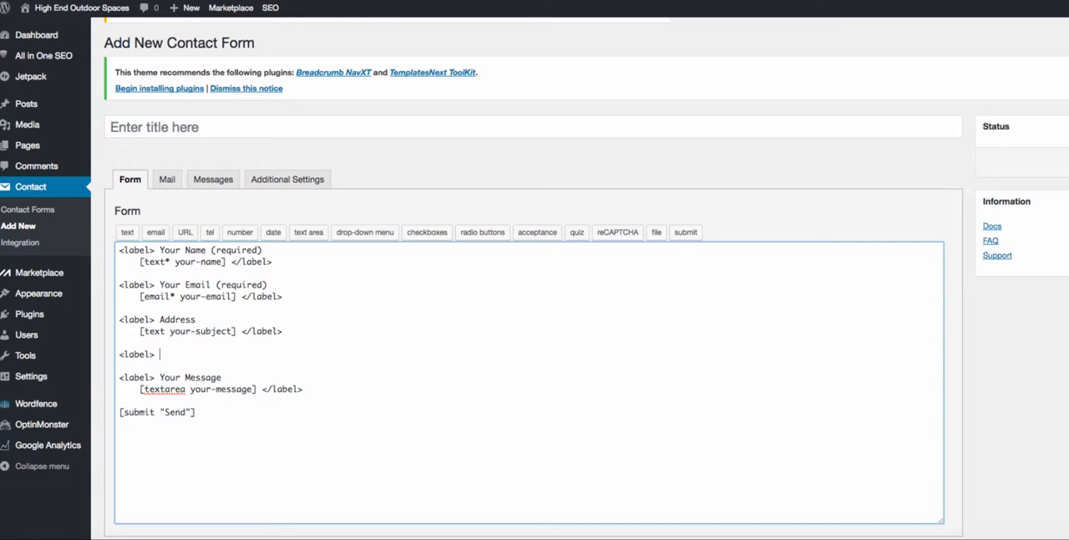
type("bel> Add")
key("BackSpace")
key("BackSpace")
key("BackSpace")
type("Street Addres (required")
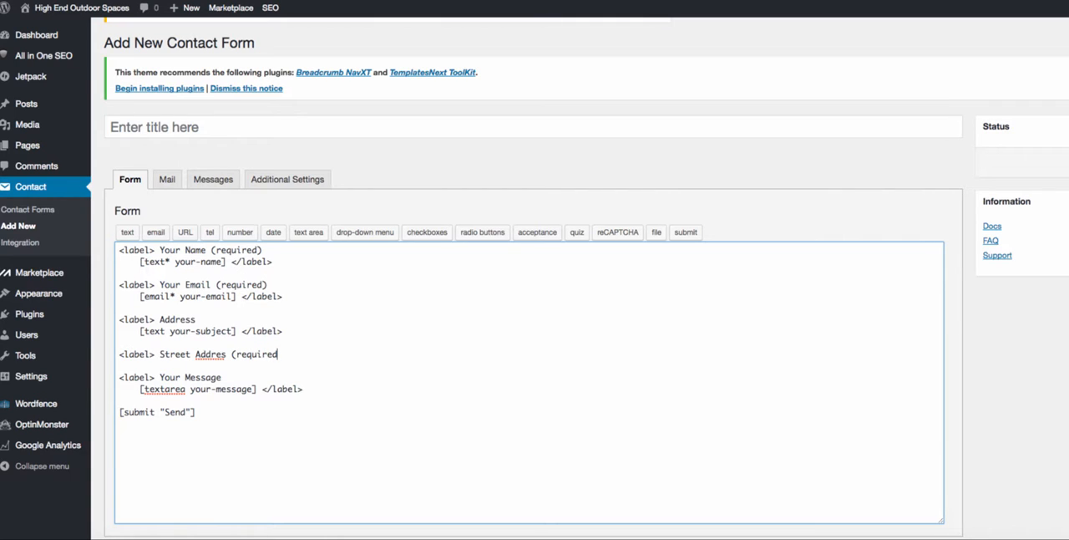
type(")")
key("Return")
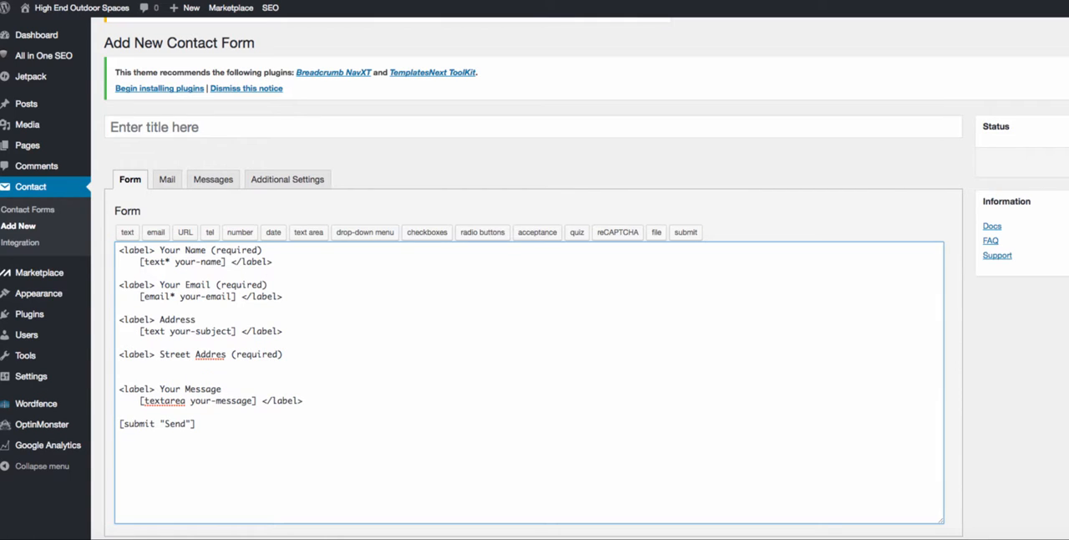
- Check the Phone Number label on the live Contact Us page and correct the new label's spelling to "Street Address (required)"
double_click(167, 319)
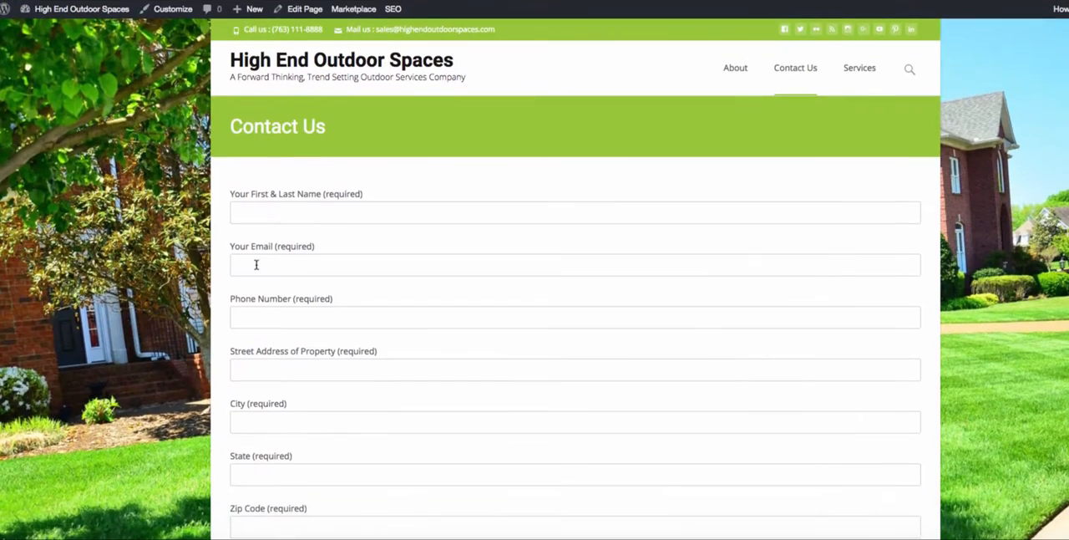
left_click_drag(332, 298, 232, 296)
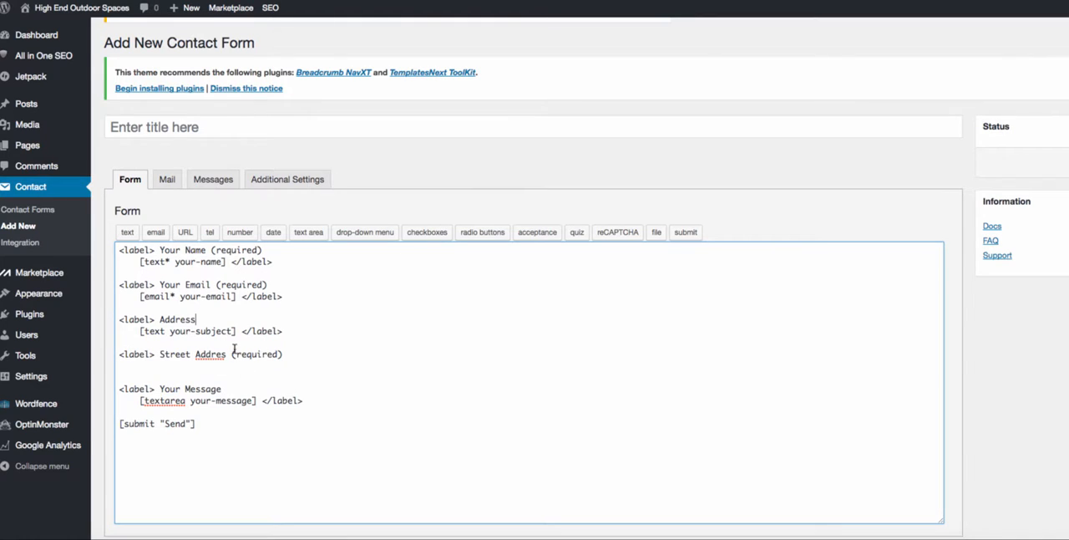
type("s")
left_click(332, 359)
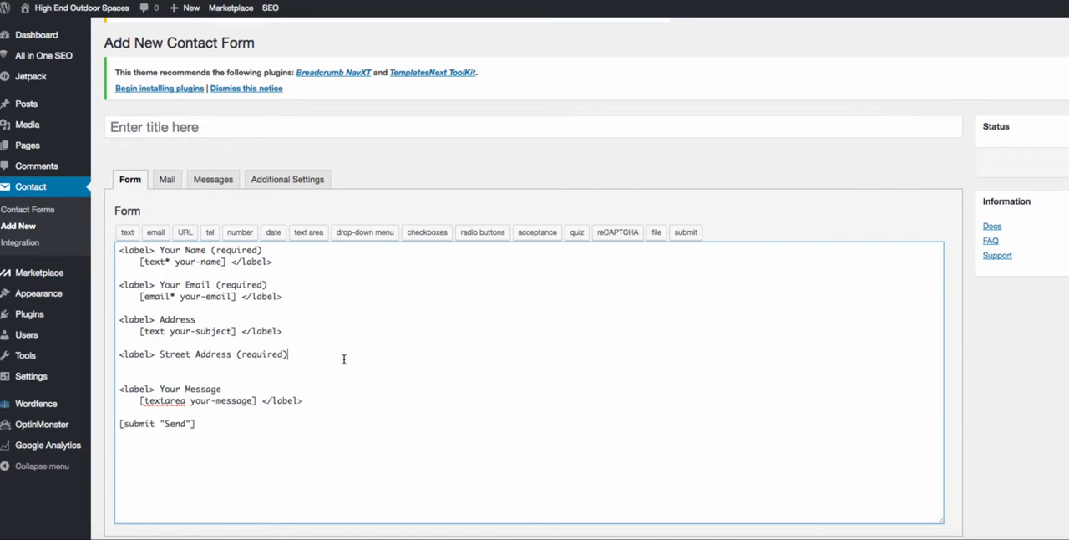
- Insert a required text field tag closed with </label> under the Street Address label and save the new form
key("Return")
left_click(127, 232)
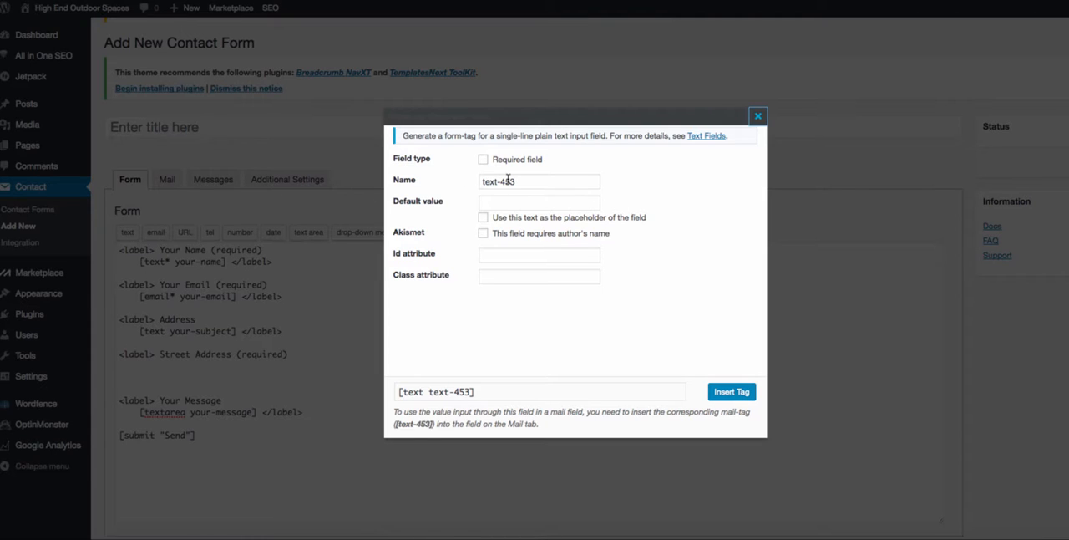
left_click(483, 160)
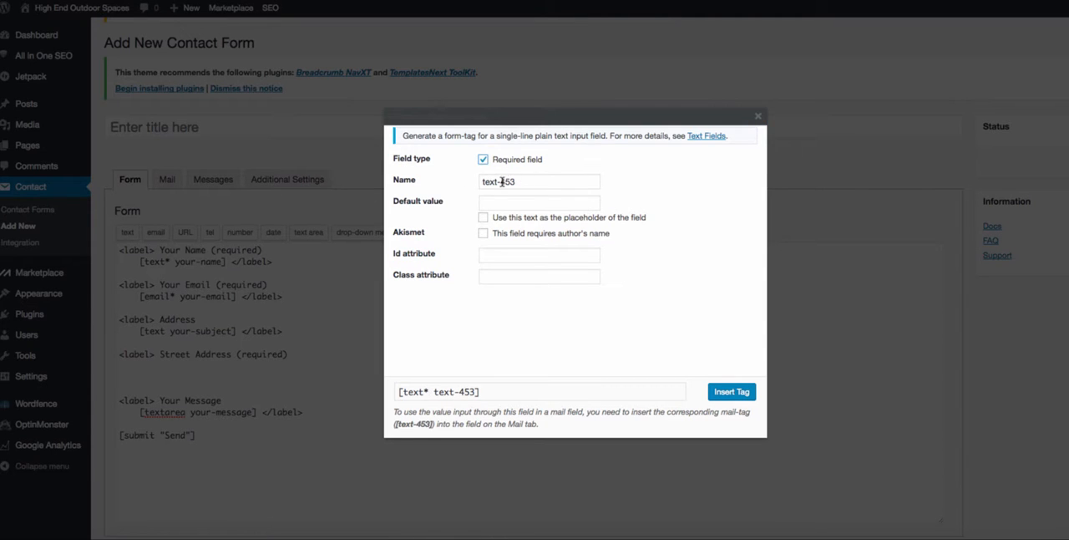
left_click_drag(502, 182, 543, 190)
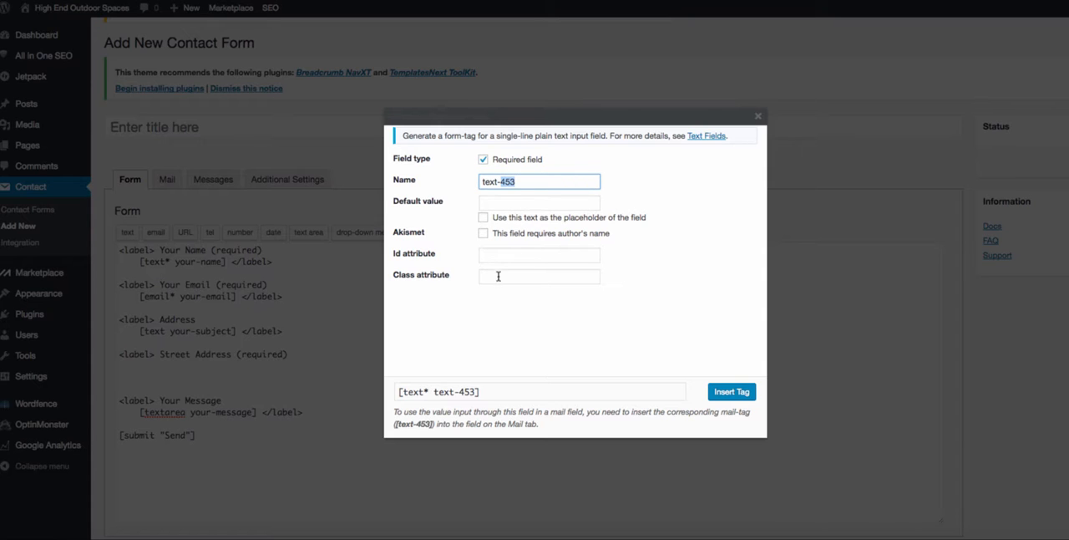
left_click(724, 391)
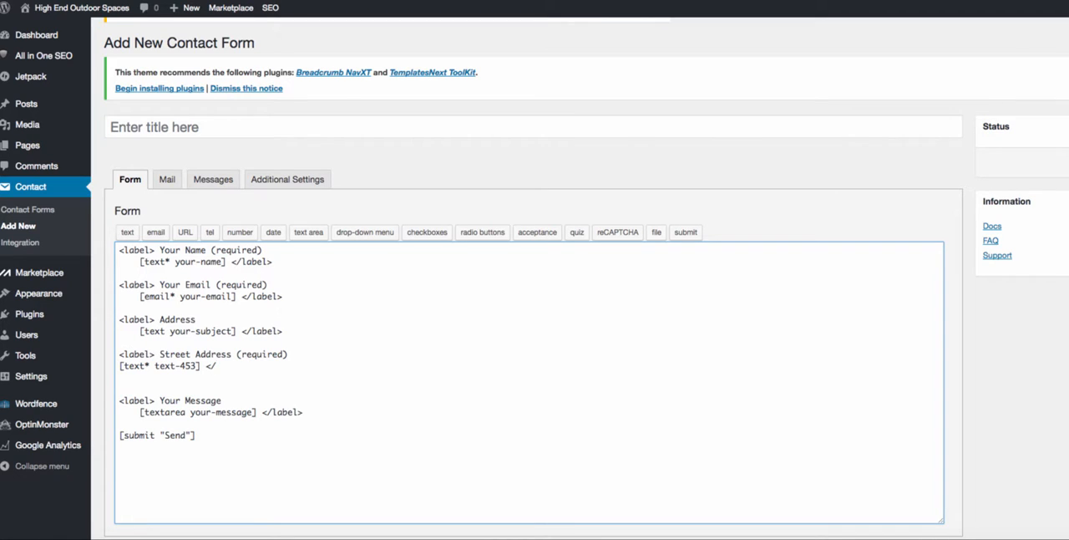
type("</label>")
left_click(1066, 161)
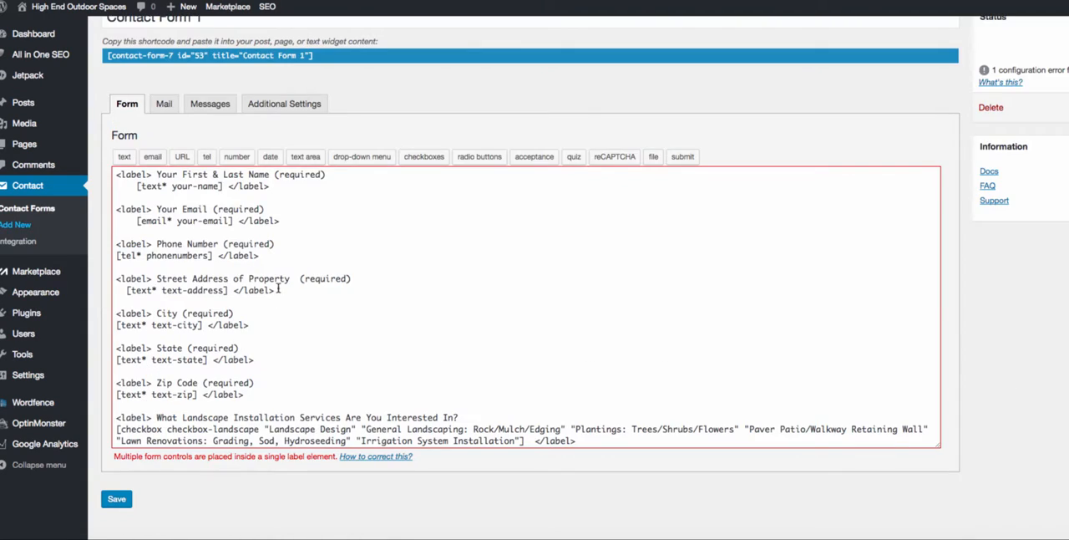
- Remove "of Property" from the Street Address label in Contact Form 1 and save the form
left_click_drag(290, 278, 236, 276)
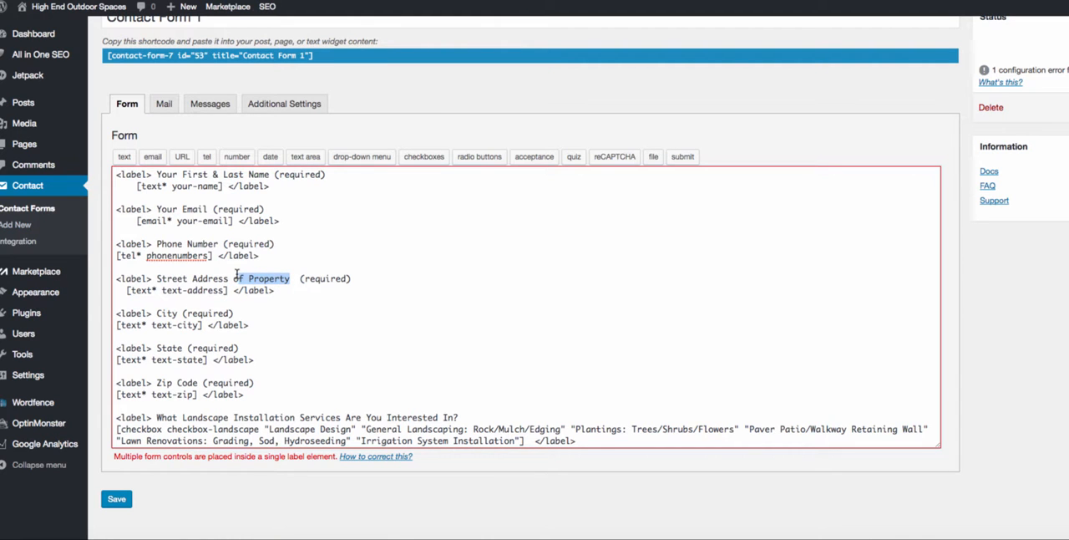
key("BackSpace")
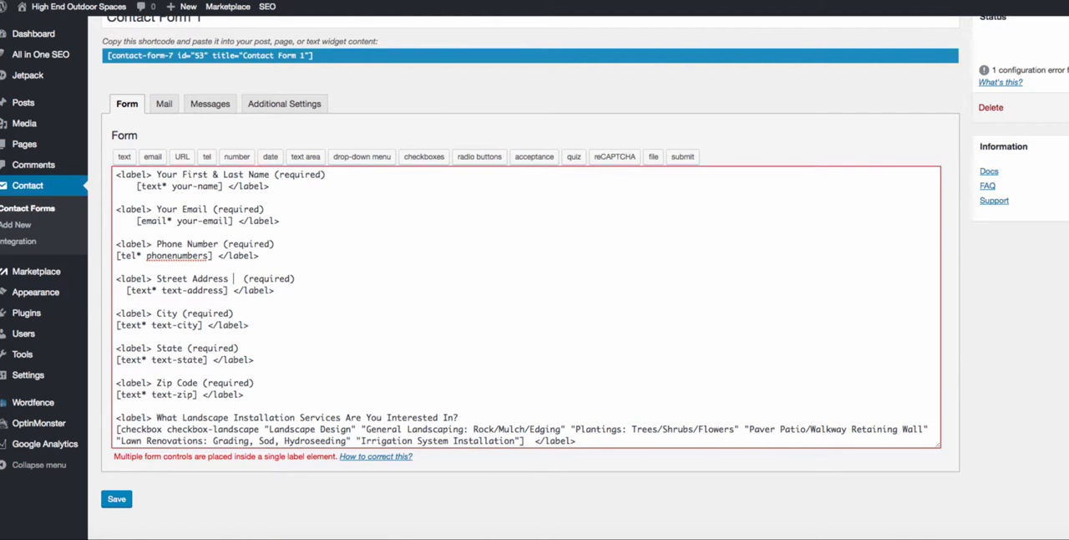
left_click(116, 499)
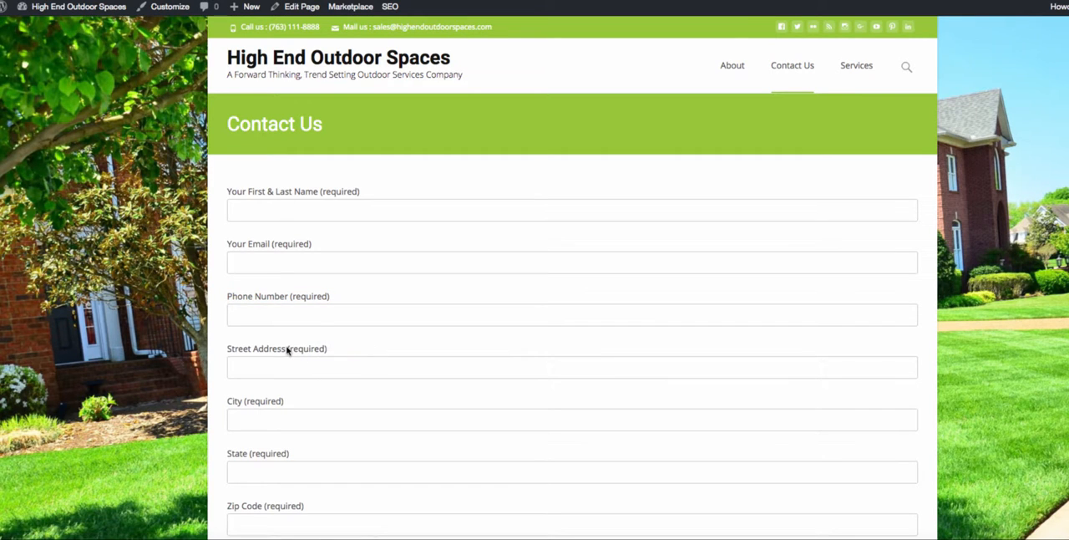
- Check the Street Address label on the live Contact Us page and test its field with "Testtesttest"
left_click_drag(289, 351, 337, 347)
left_click(338, 347)
left_click(276, 368)
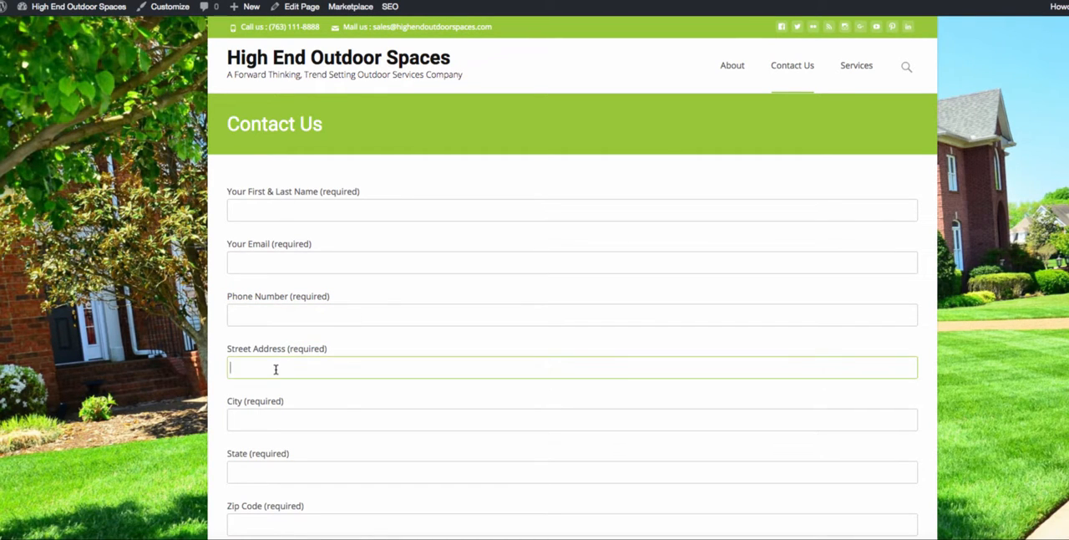
type("Testtesttest")
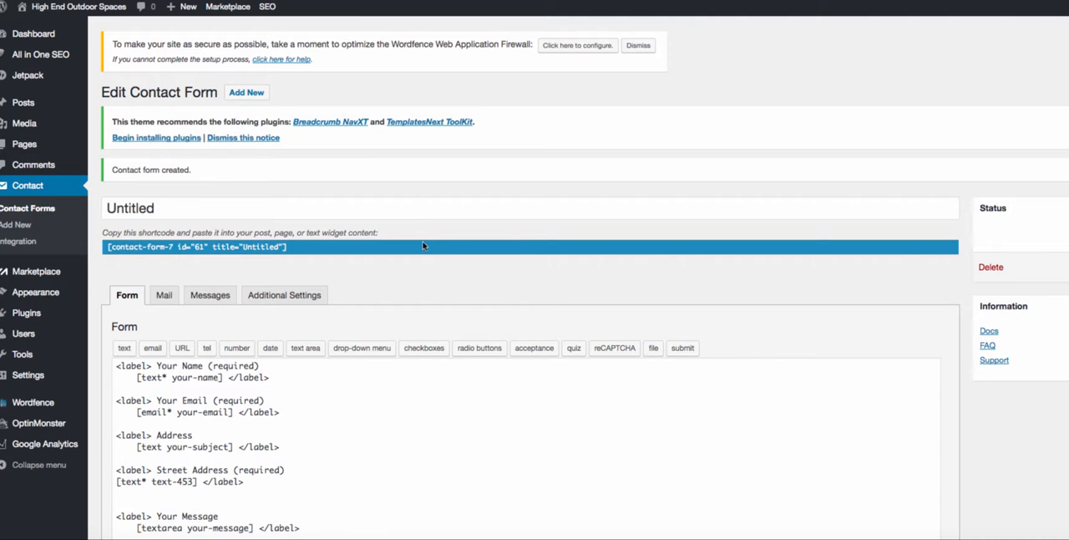
scroll(379, 366, "down", 2)
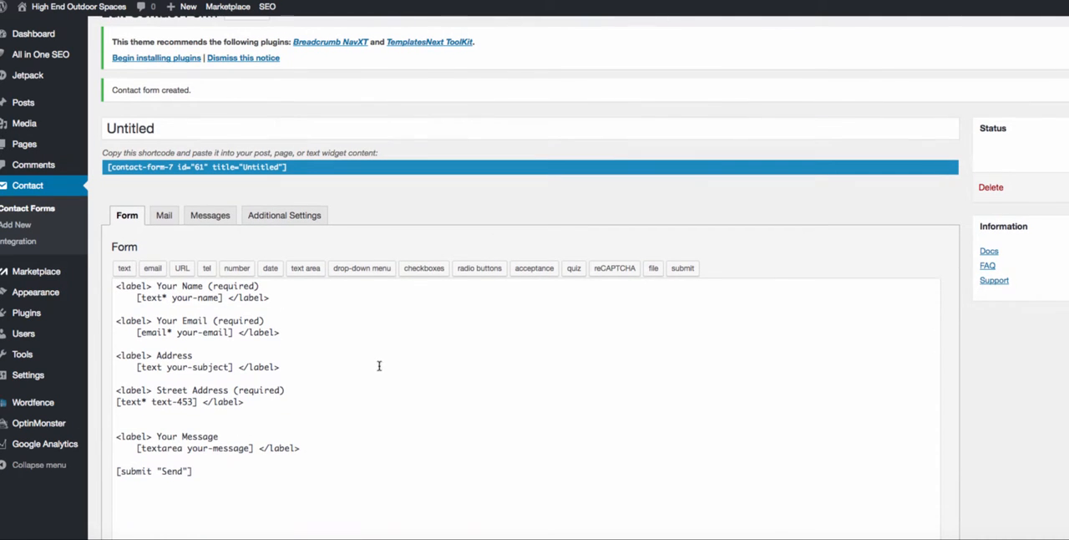
- Add the label "Desired Budget For Landscape Project", copied from Contact Form 1, below the Street Address field in the Untitled form
left_click(254, 410)
key("Return")
key("Return")
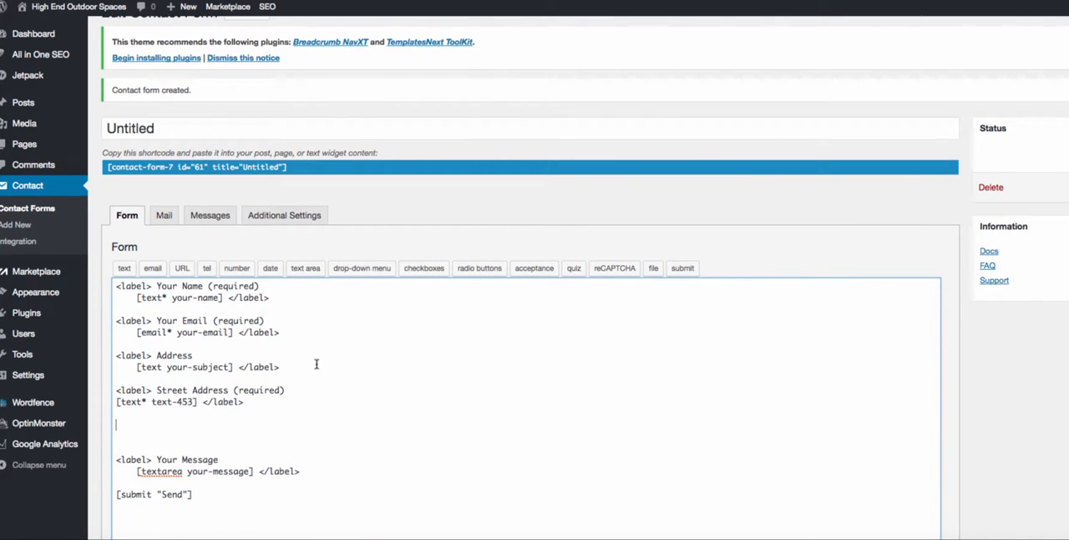
type("<label> What Landscape Installation Services Are You Interested In?")
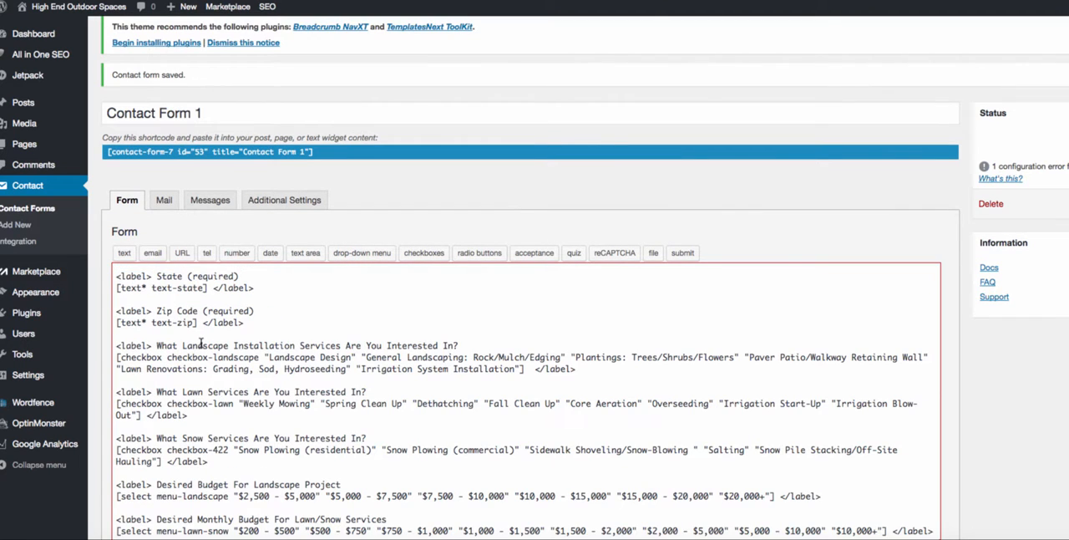
scroll(216, 464, "down", 2)
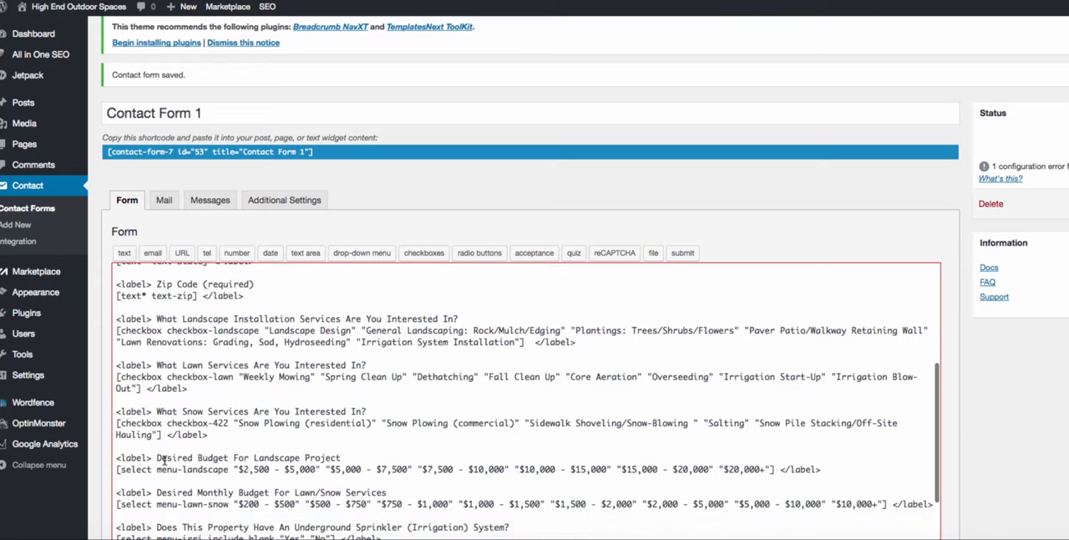
left_click_drag(158, 458, 340, 459)
key("ctrl+c")
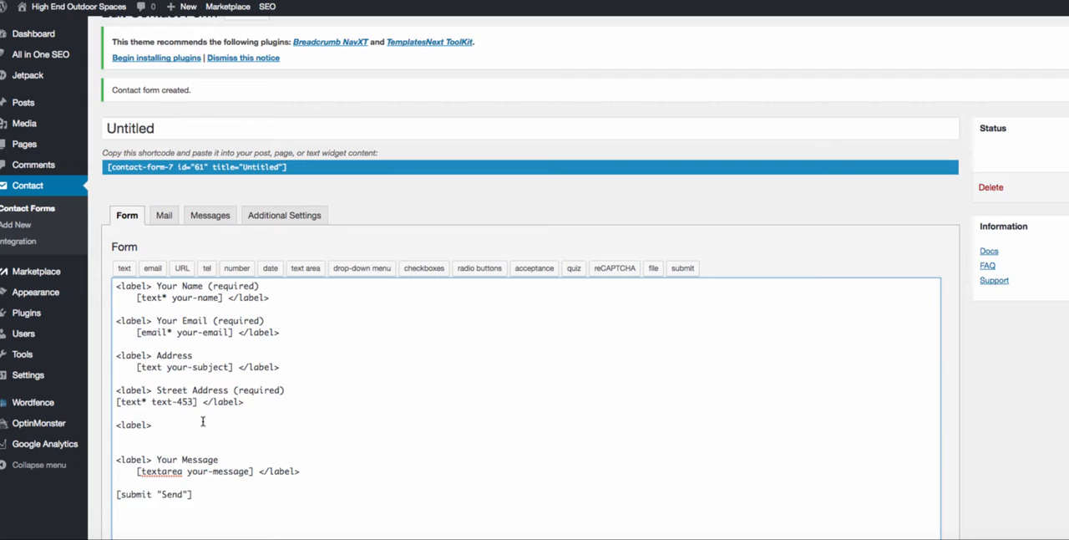
left_click(193, 419)
key("ctrl+v")
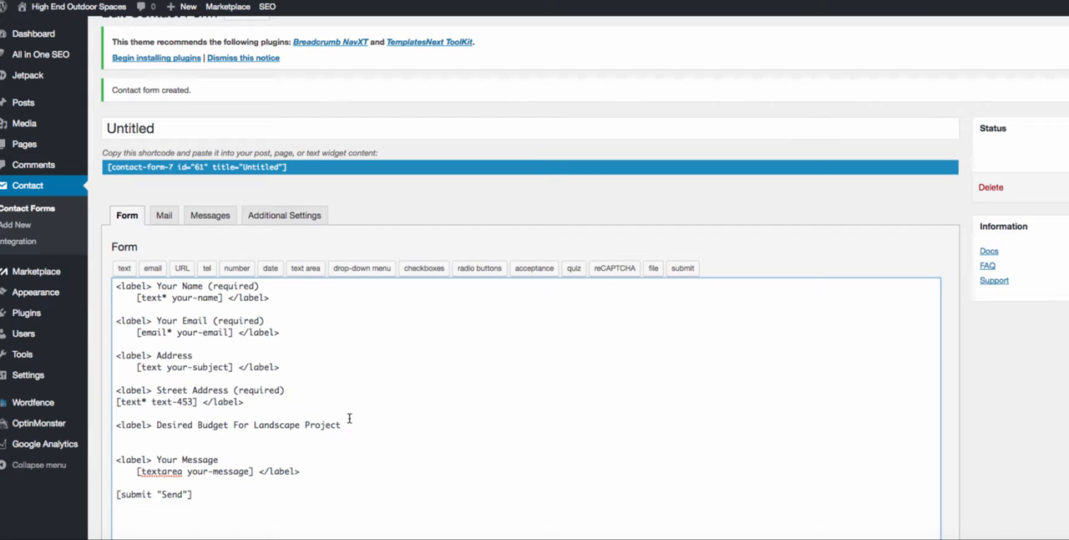
key("Return")
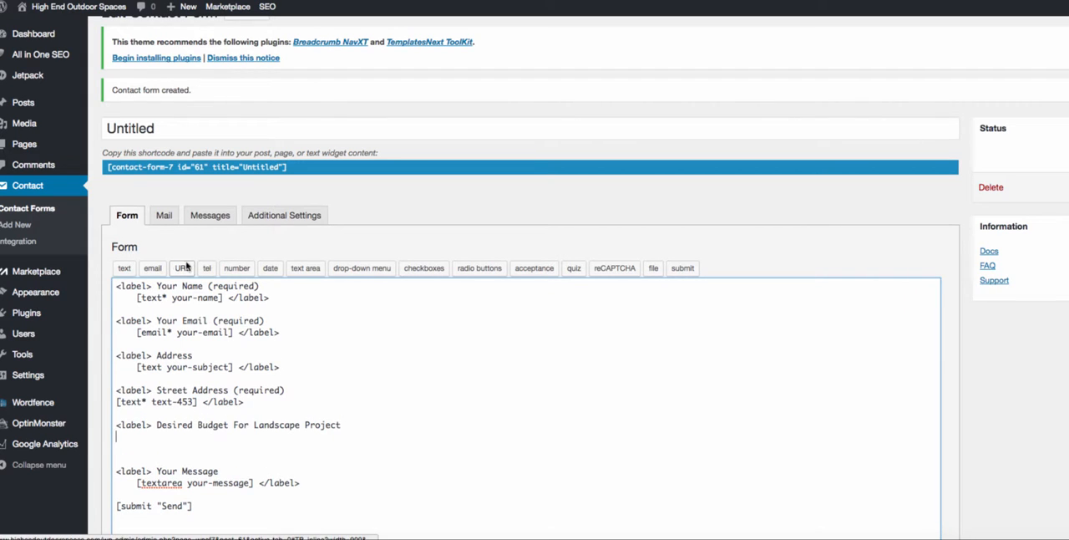
- Insert a non-required drop-down menu tag allowing multiple selections under the landscape budget label and close it with </label>
left_click(361, 268)
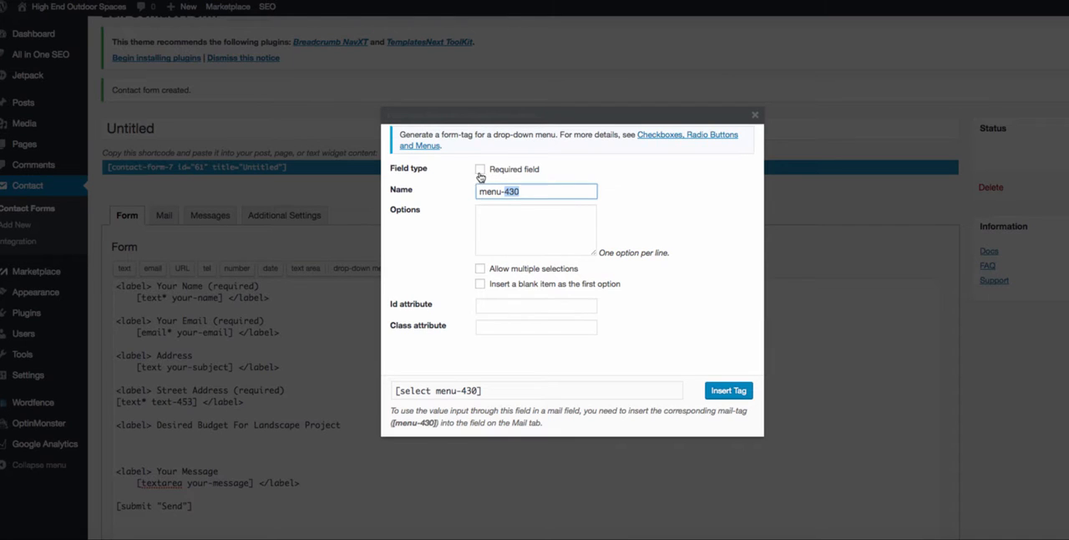
left_click(480, 171)
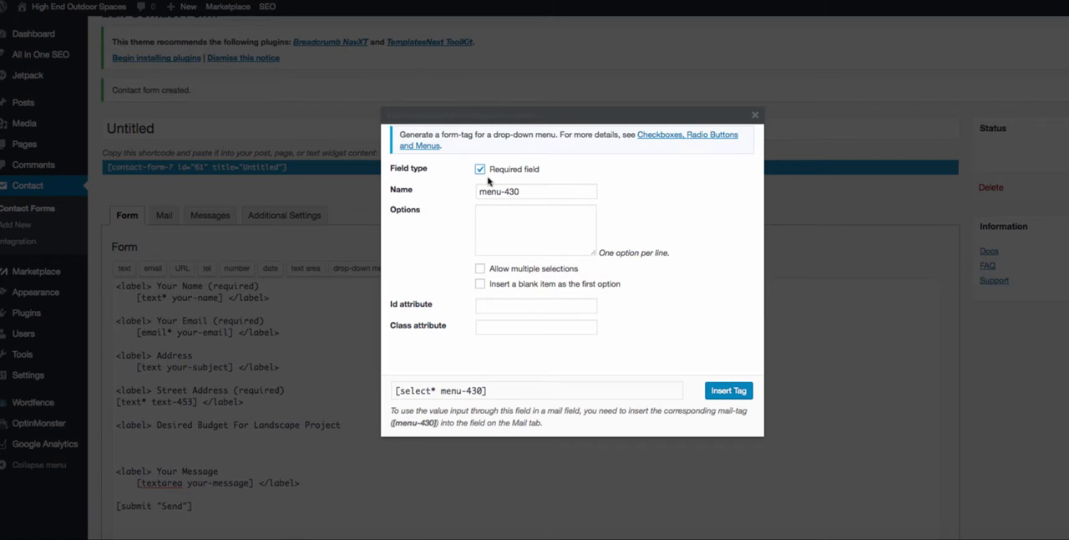
left_click(481, 169)
left_click(505, 245)
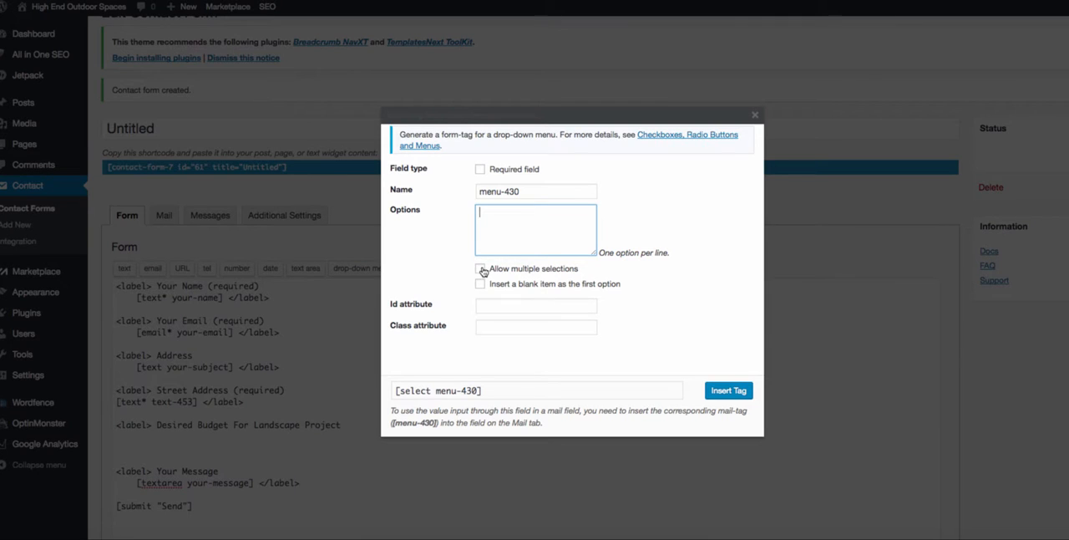
left_click(481, 269)
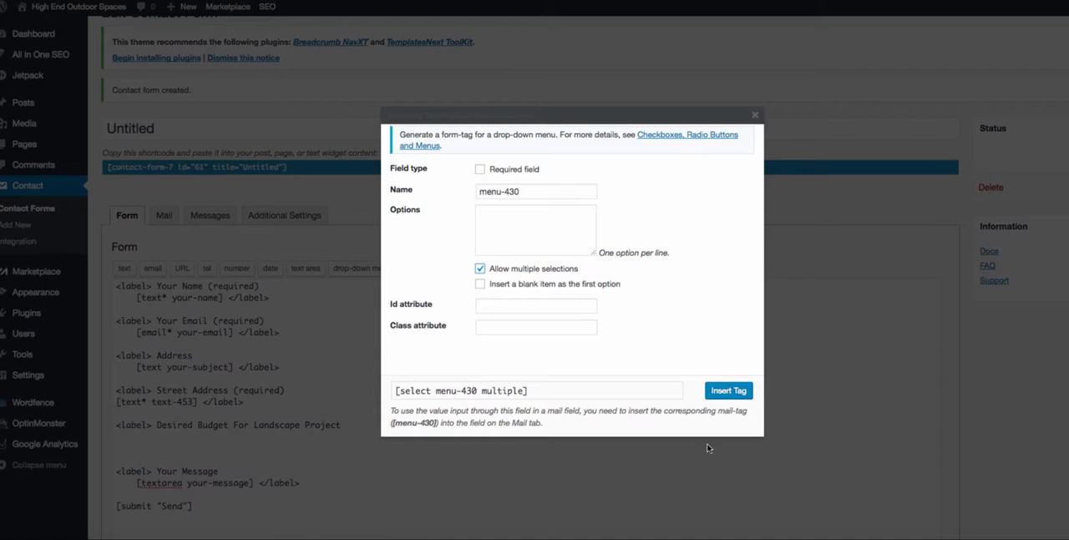
left_click(725, 390)
type("<")
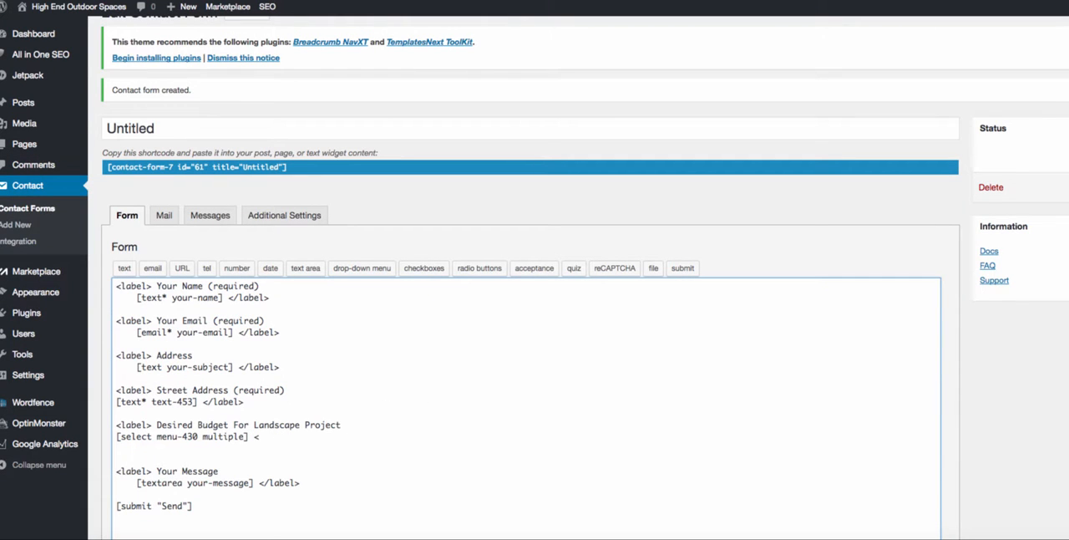
type("/lable")
key("BackSpace")
key("BackSpace")
type("el>")
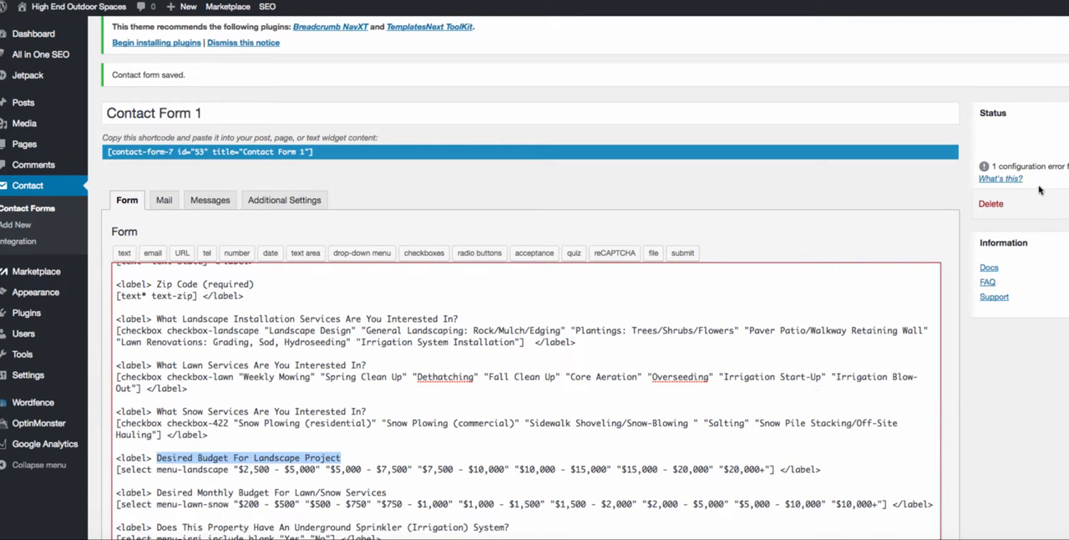
- Look over the service checkbox and budget drop-down tags in the Contact Form 1 template
scroll(969, 317, "down", 1)
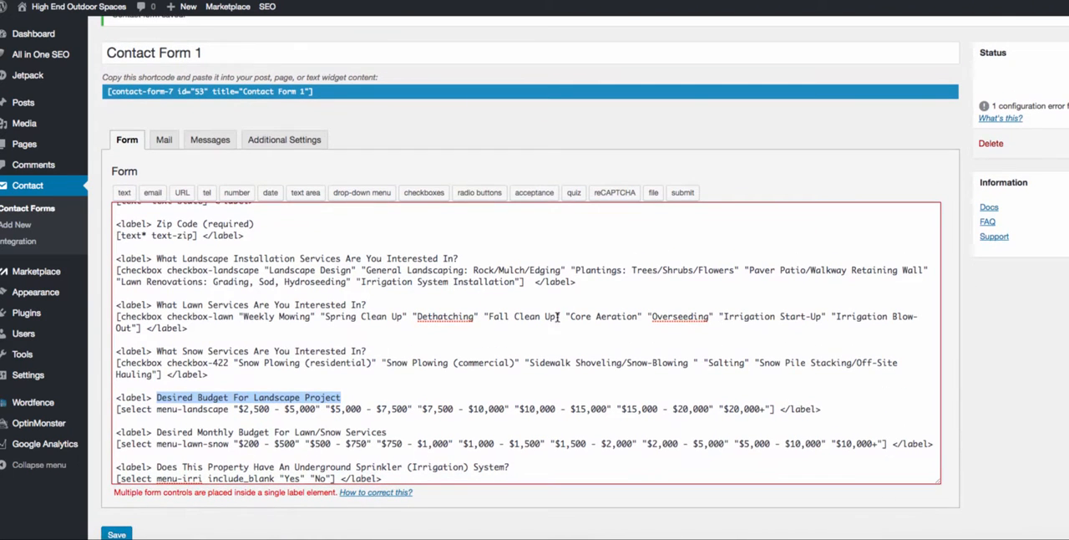
left_click(384, 380)
scroll(418, 430, "down", 5)
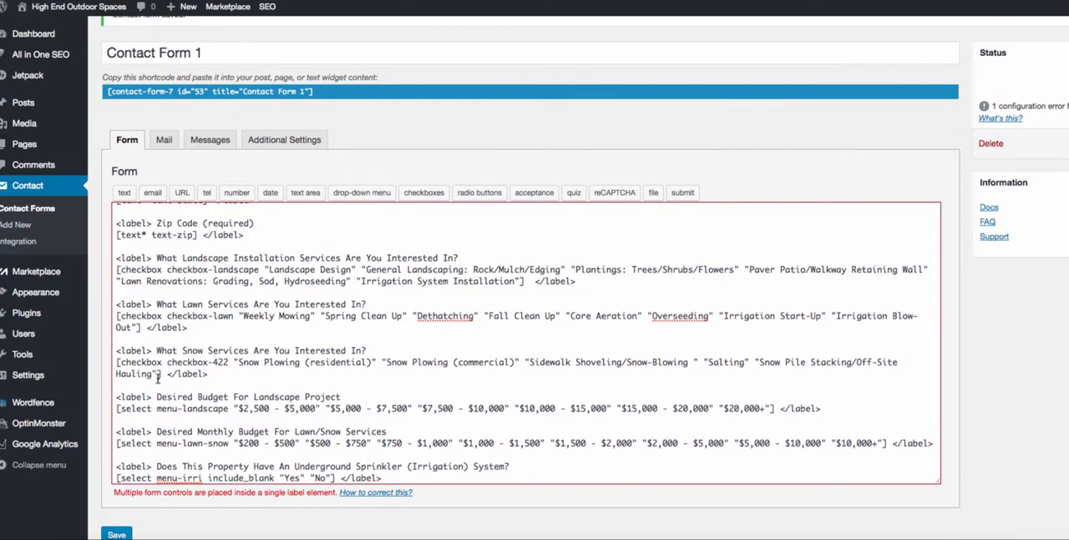
- Examine the closing </label> after the landscape installation services checkbox tag in the Contact Form 1 template
scroll(156, 379, "up", 3)
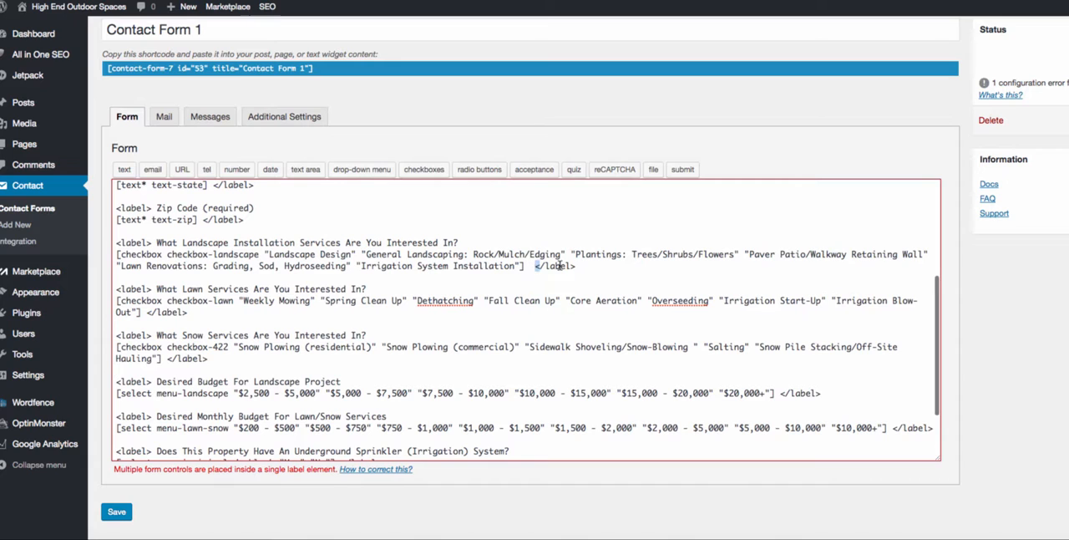
double_click(586, 266)
left_click(591, 268)
left_click_drag(590, 268, 532, 266)
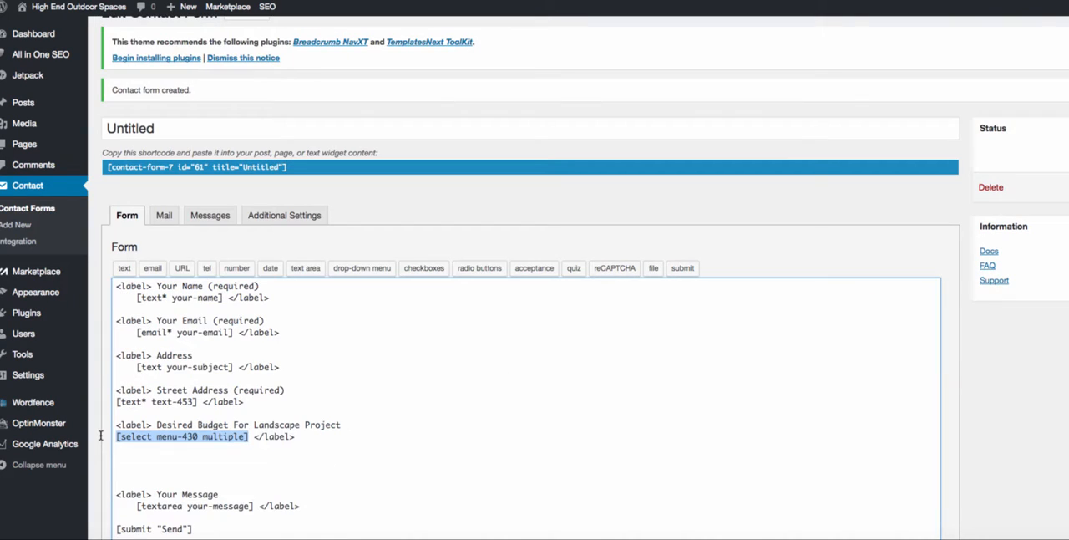
- Replace the Untitled form's landscape budget drop-down tag with a required one allowing multiple selections, with options "$1,000 - $10,000" and "$50- !404'"
key("BackSpace")
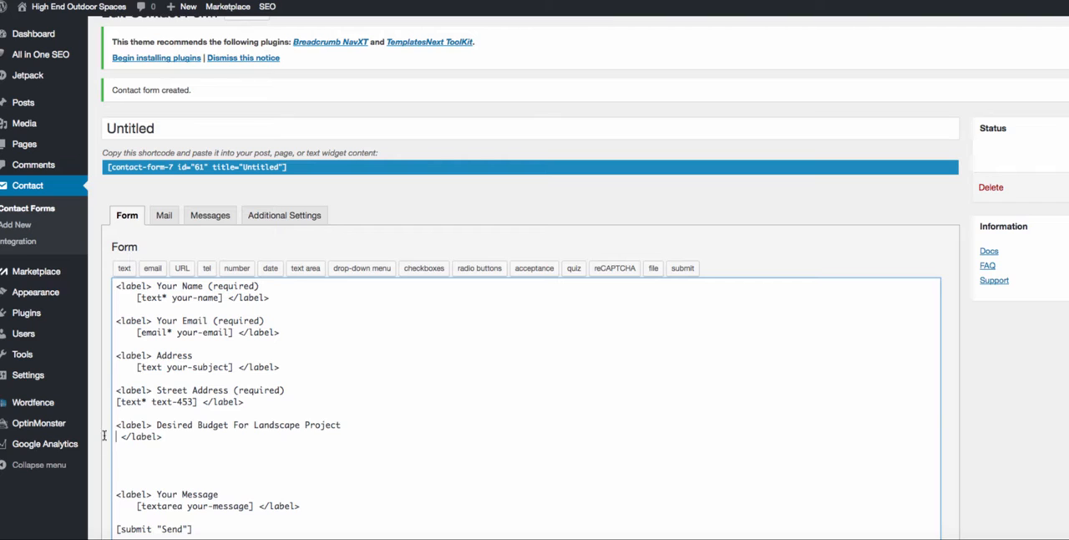
left_click(361, 268)
left_click(481, 169)
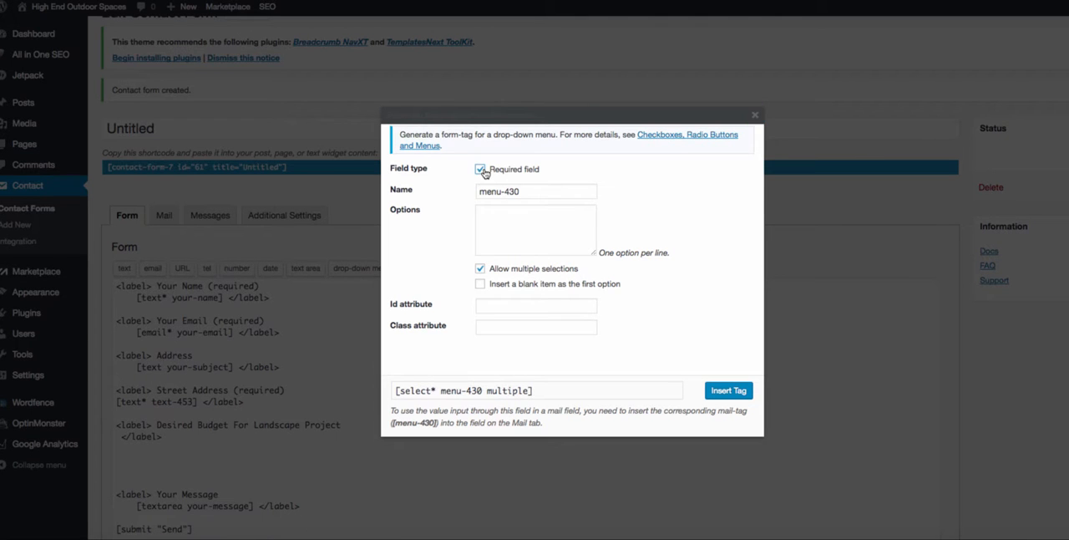
left_click(544, 211)
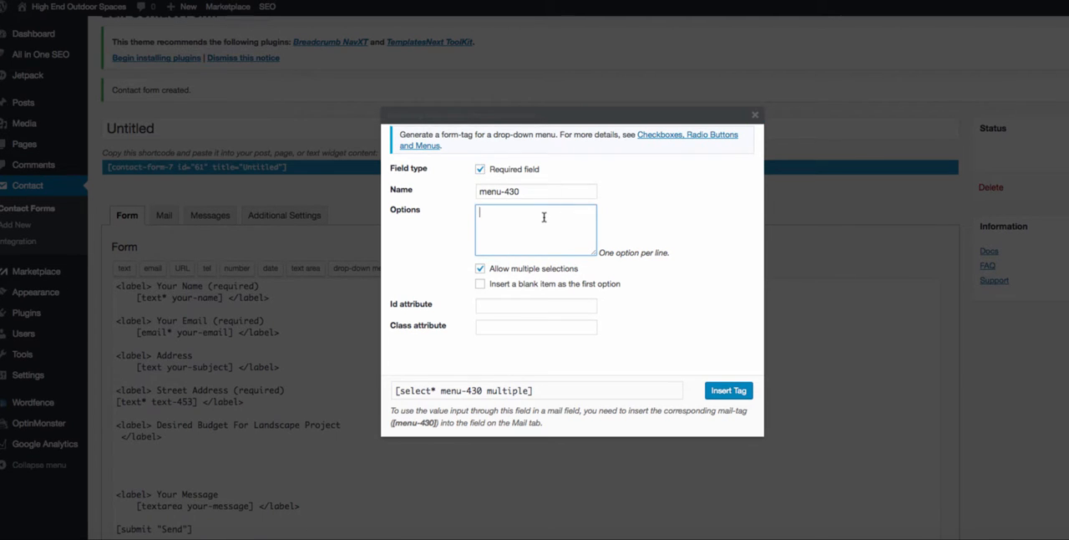
type("$")
type("50- !404'")
left_click(715, 396)
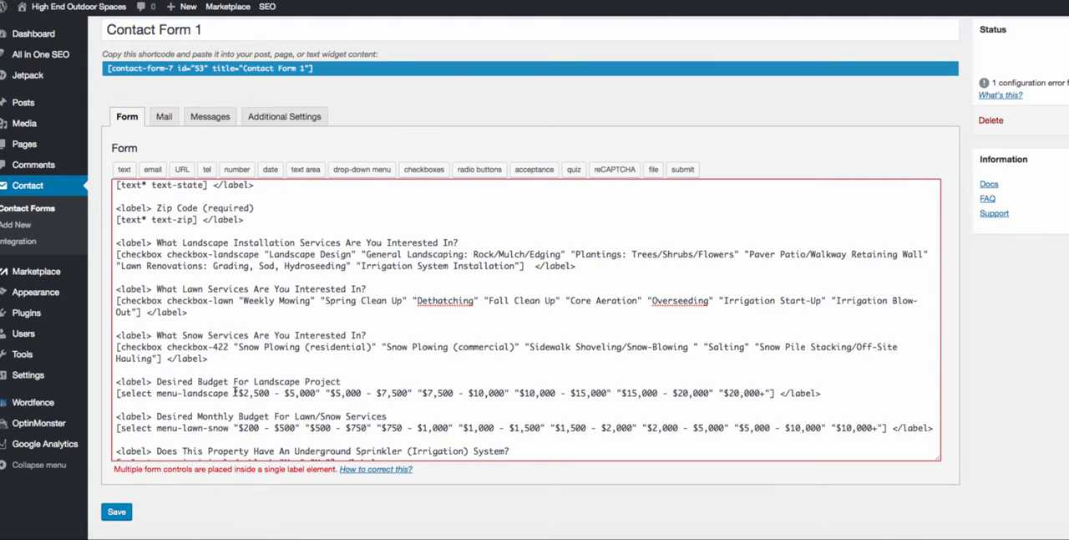
- Examine the landscape budget options and closing label in Contact Form 1, and check the budget and sprinkler drop-downs on the live Contact Us page
left_click_drag(238, 393, 316, 392)
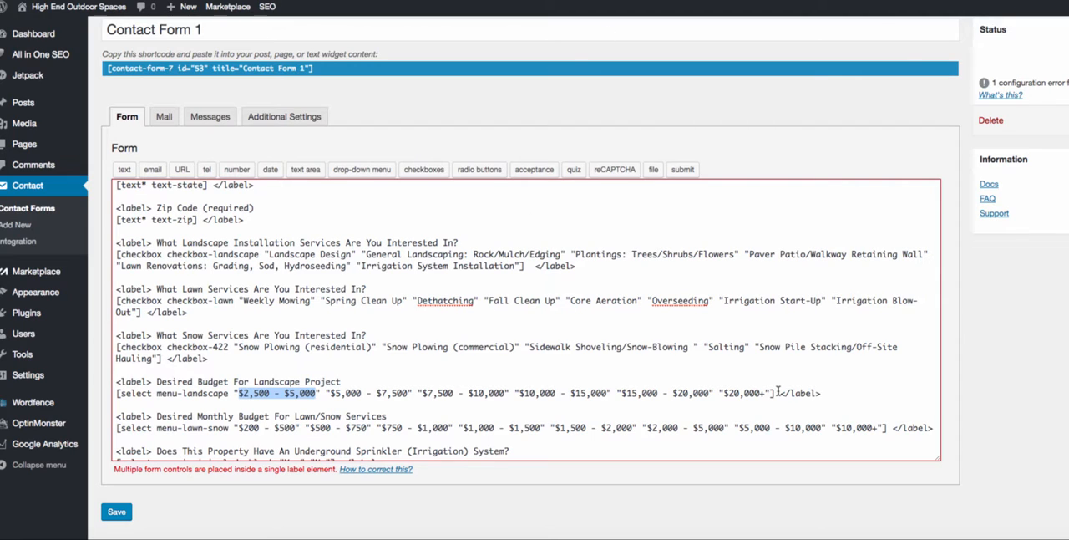
left_click_drag(770, 393, 839, 394)
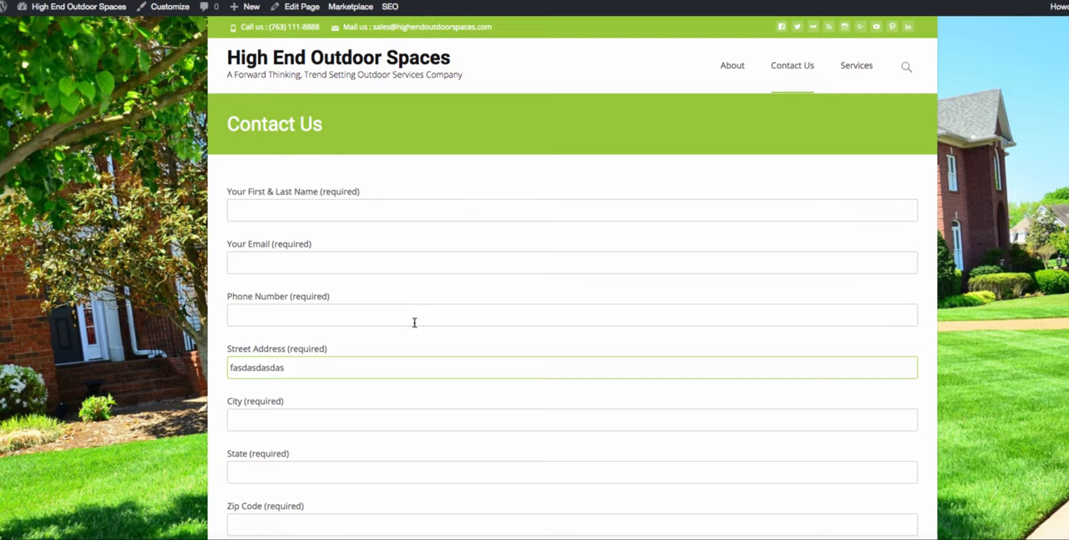
scroll(415, 320, "down", 5)
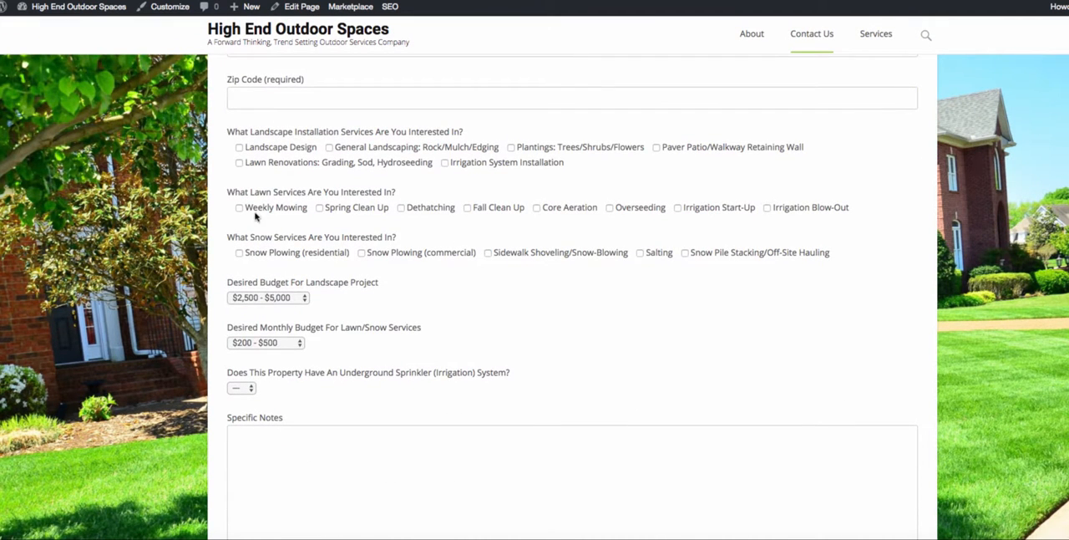
left_click(288, 298)
left_click(285, 297)
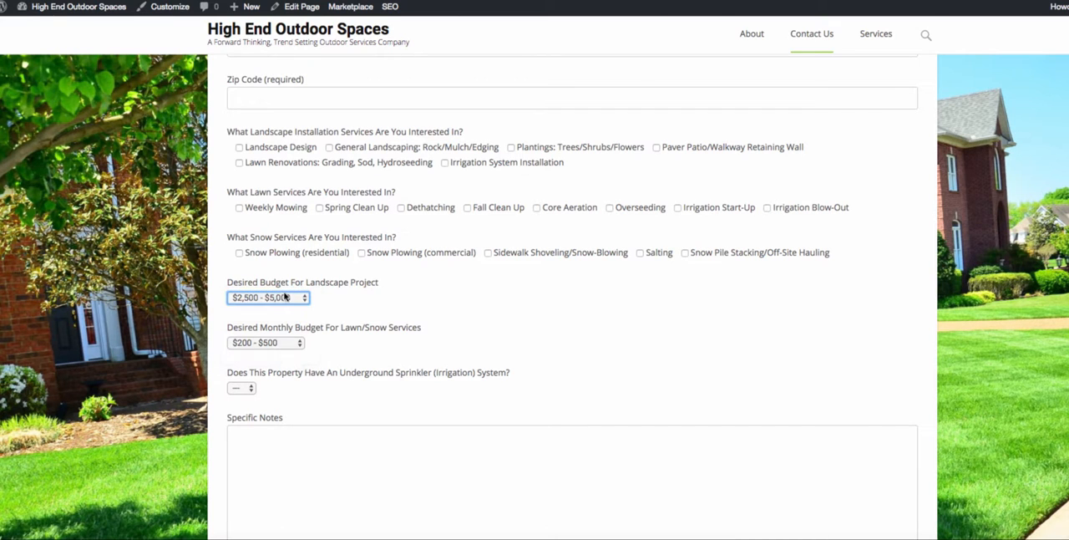
left_click(242, 389)
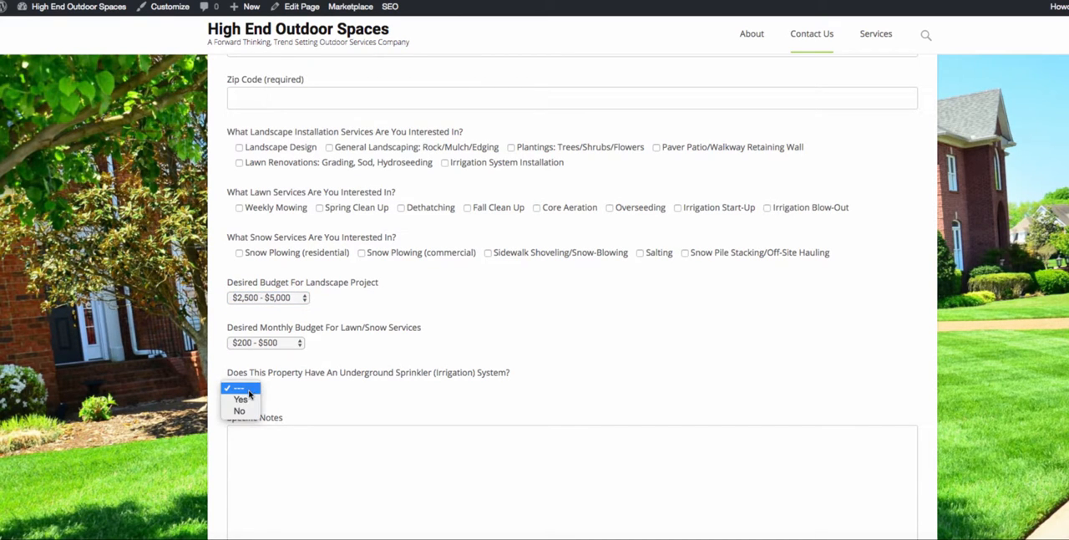
left_click(248, 390)
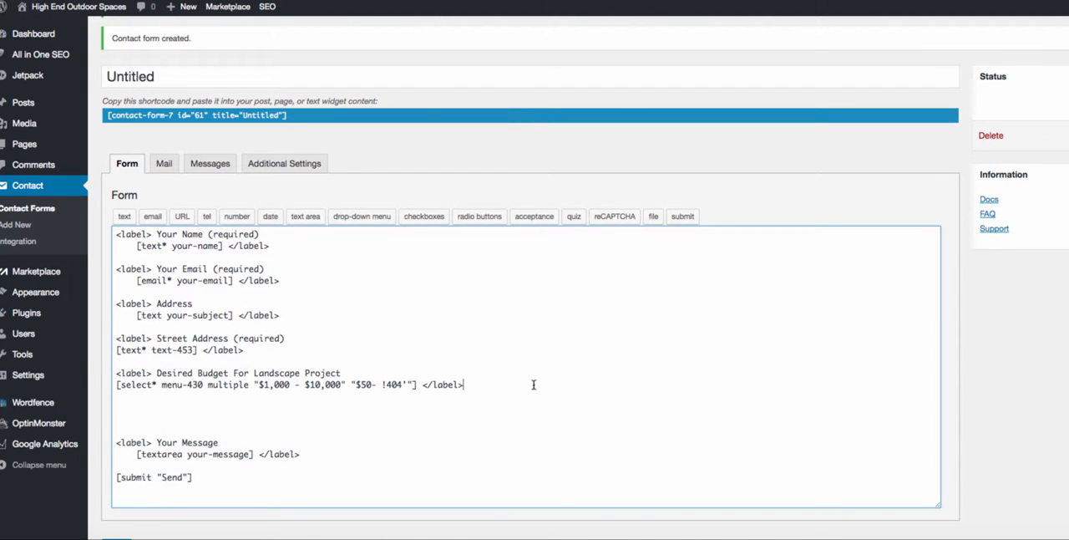
- Replace the Untitled form's landscape budget label and drop-down with a required checkbox-services tag offering "mowing", "clean ups" and "fertilizing"
left_click_drag(533, 384, 117, 361)
key("BackSpace")
left_click(424, 215)
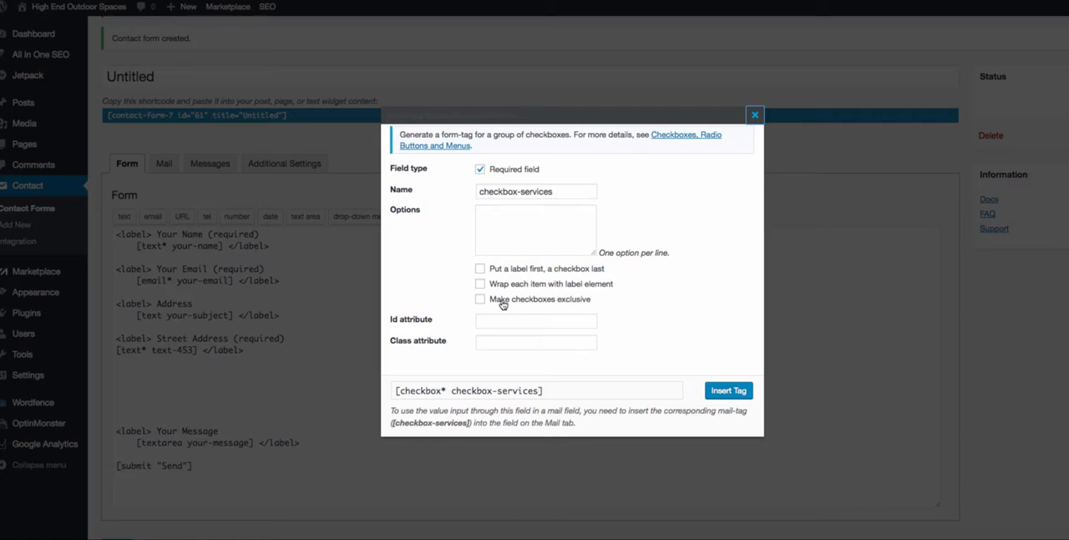
left_click(522, 215)
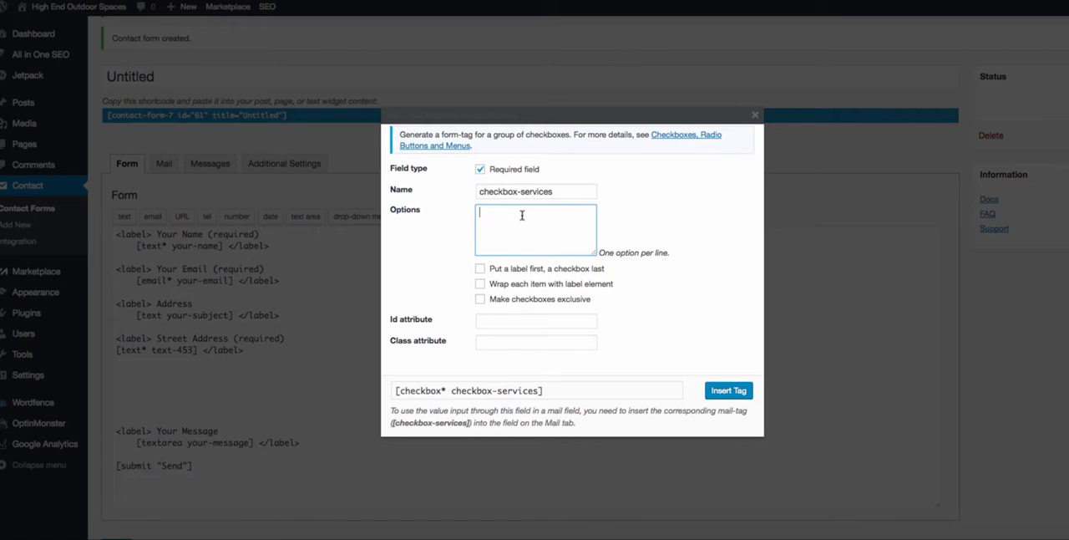
type("mowing")
key("Return")
type("clean ups")
key("Return")
type("fertilizing")
left_click(704, 334)
left_click(717, 390)
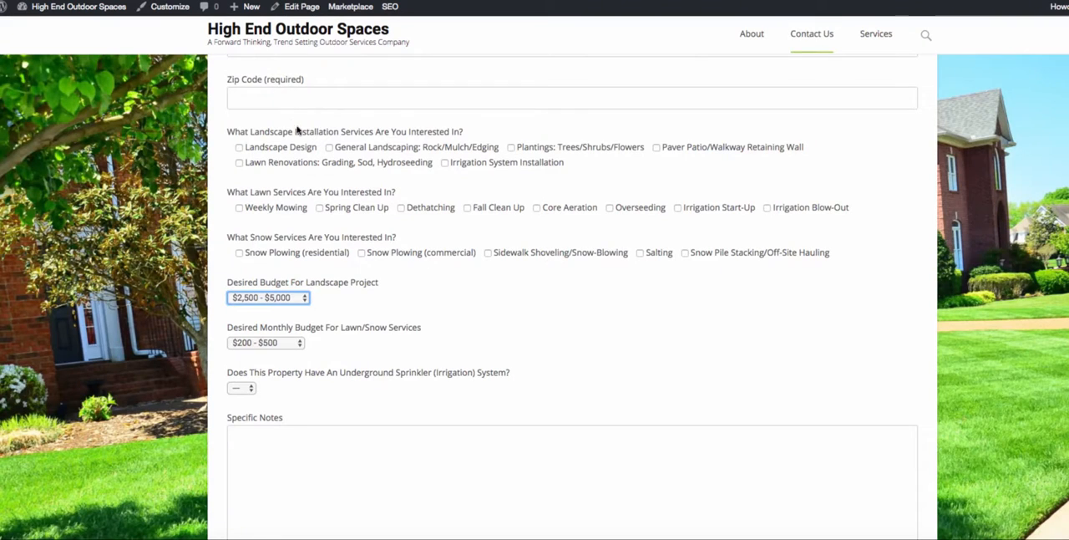
- Test the lawn services checkboxes on the live Contact Us page with Weekly Mowing, Spring Clean Up, Dethatching and Fall Clean Up
scroll(298, 109, "up", 1)
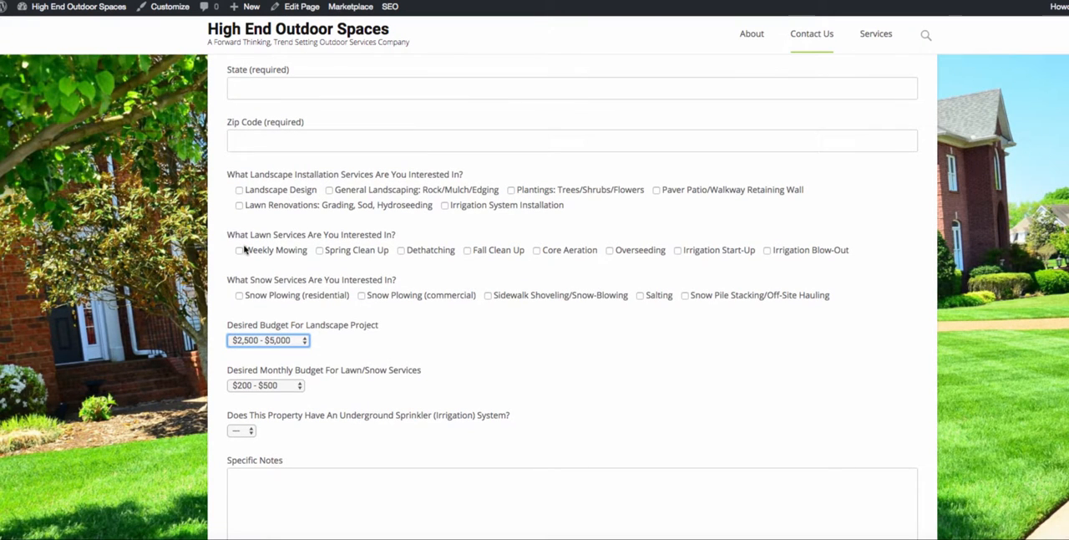
left_click(240, 250)
left_click(320, 250)
left_click(433, 250)
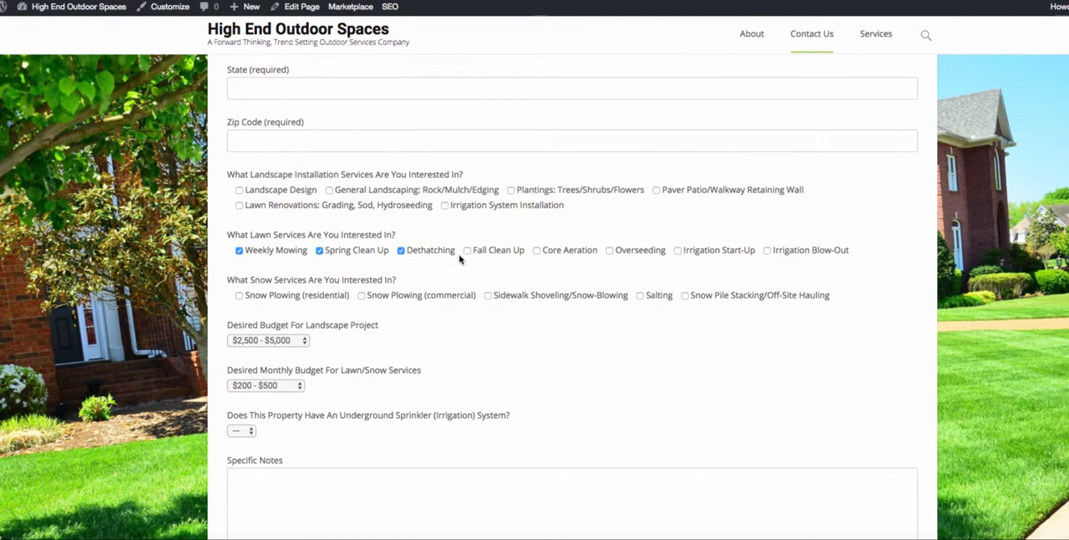
scroll(469, 292, "down", 3)
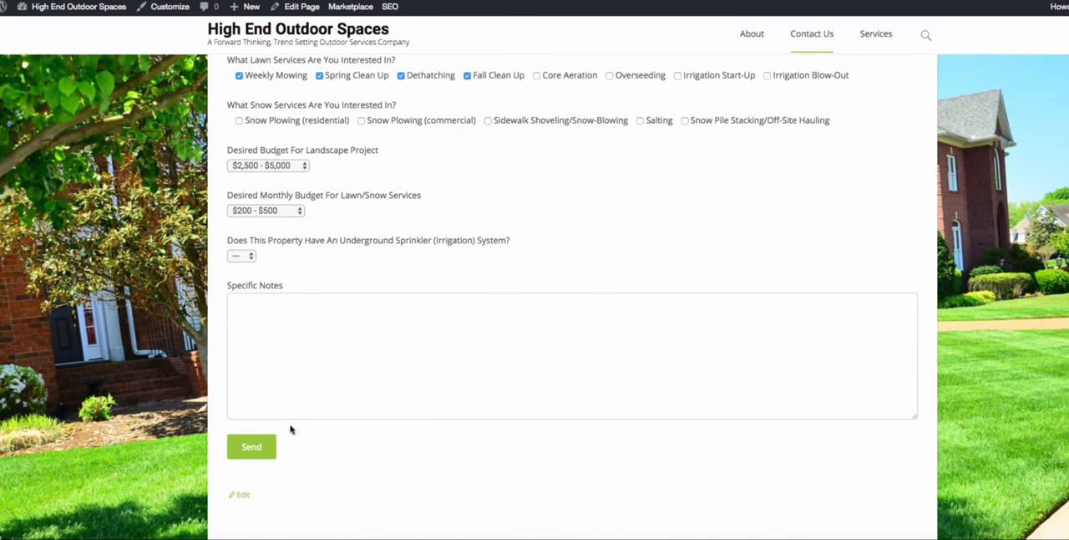
scroll(270, 443, "up", 1)
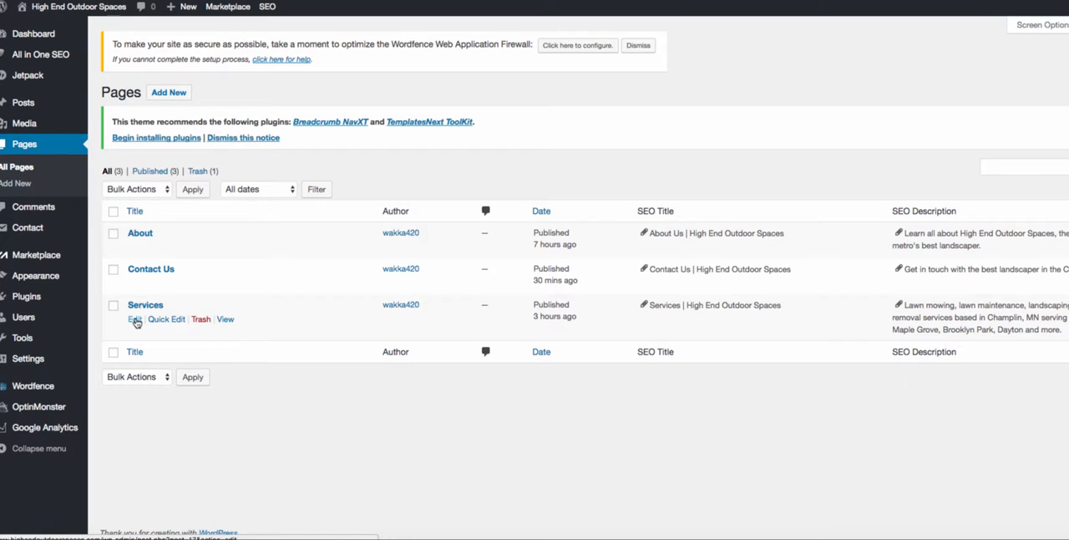
- Open the Services page for editing and examine its title and introductory paragraphs
left_click(133, 321)
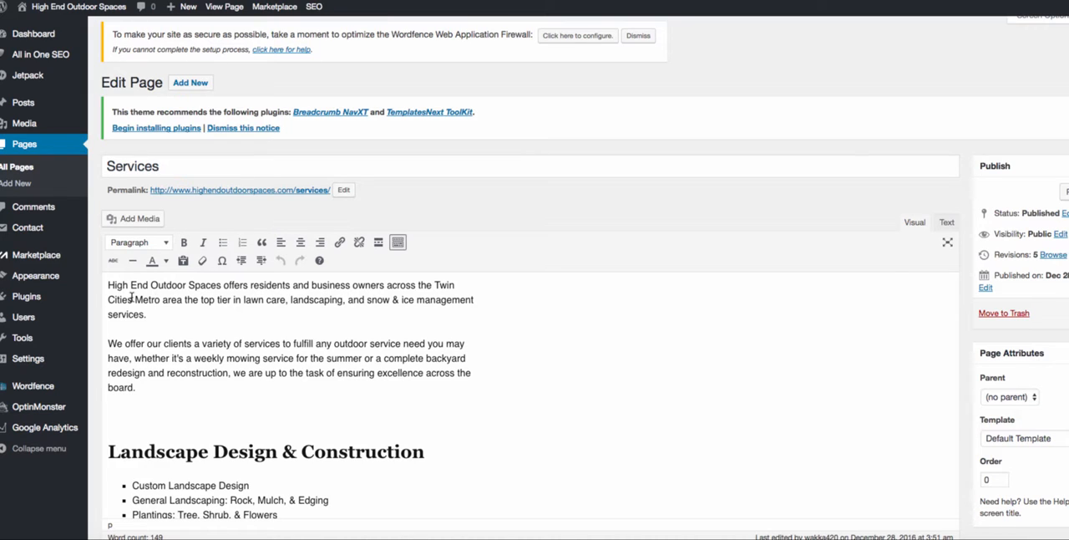
left_click_drag(161, 166, 96, 162)
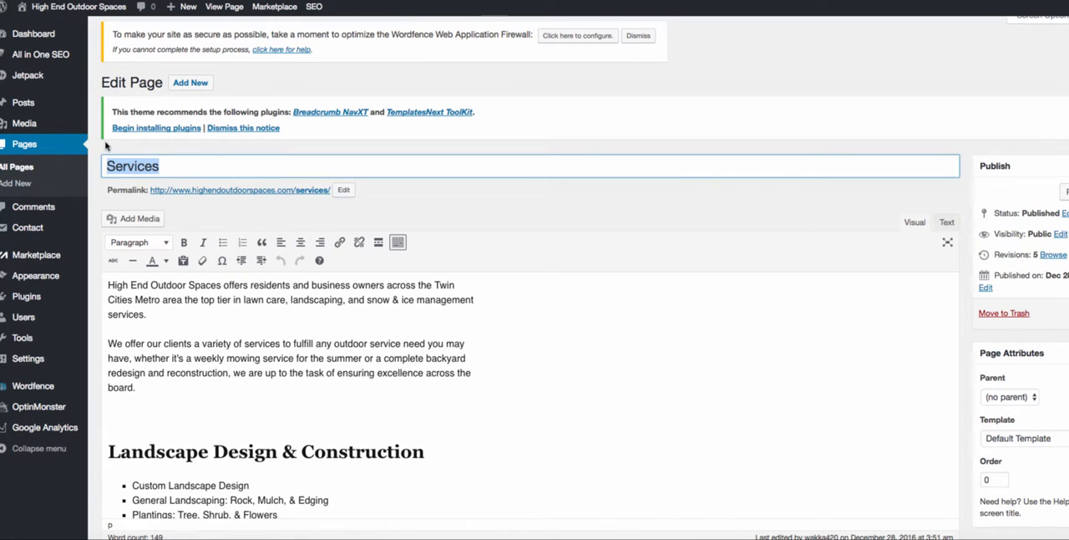
left_click(106, 146)
double_click(166, 166)
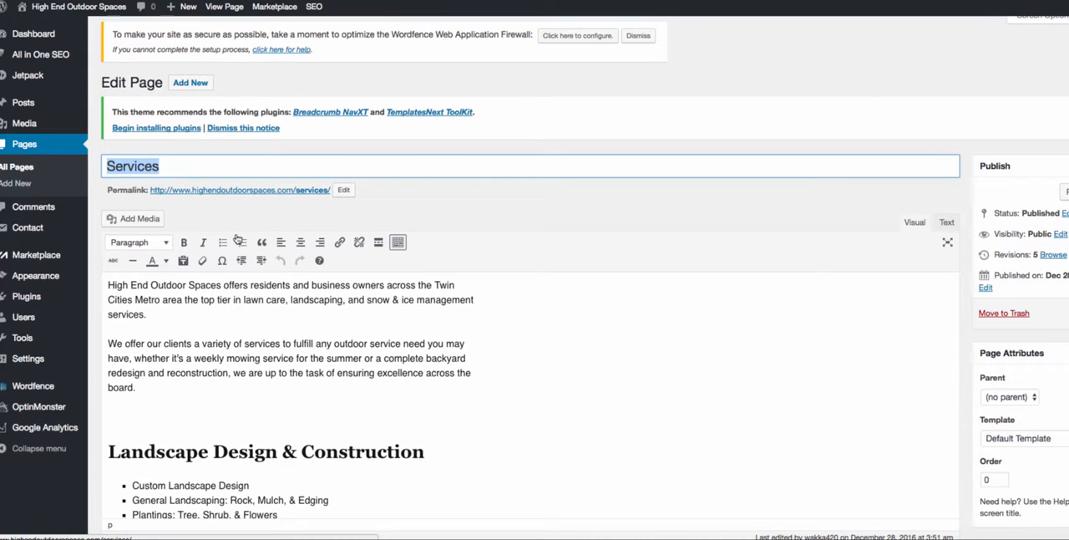
left_click(252, 314)
left_click_drag(107, 285, 178, 373)
left_click(179, 384)
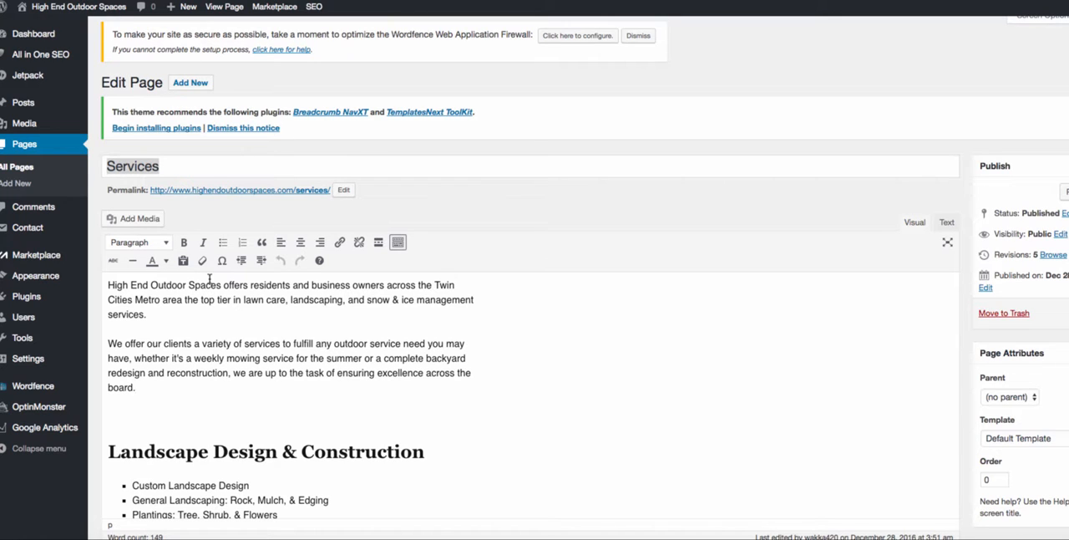
- Examine the landscape, lawn maintenance and snow section headings and their bulleted service lists on the Services page
scroll(209, 278, "down", 3)
triple_click(449, 332)
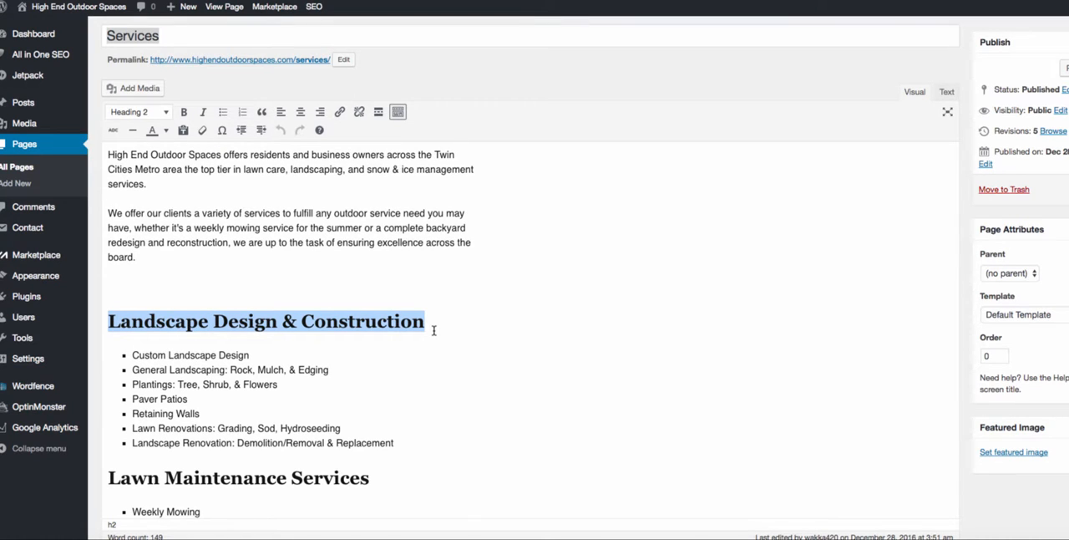
scroll(259, 426, "down", 2)
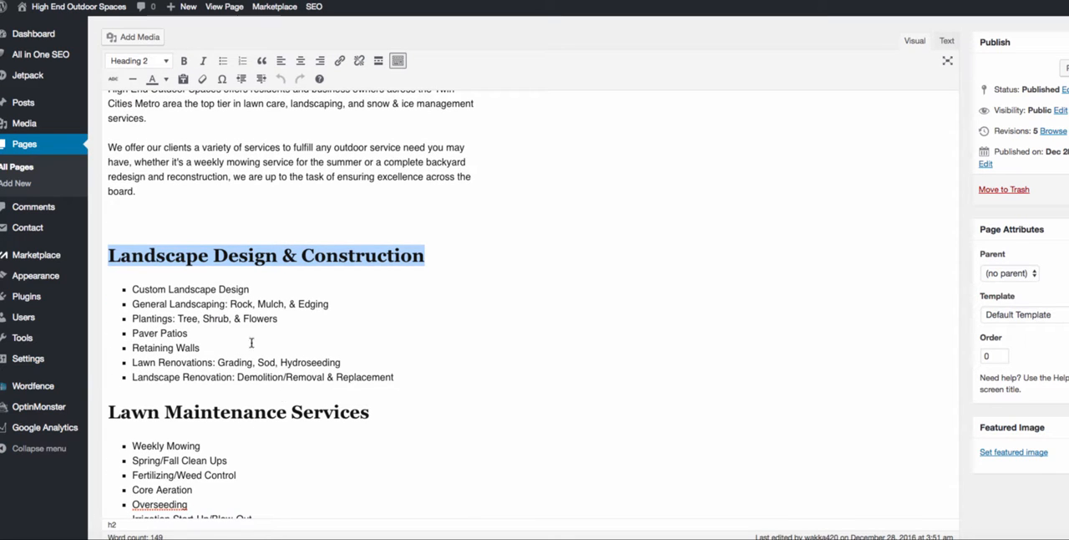
scroll(139, 384, "down", 2)
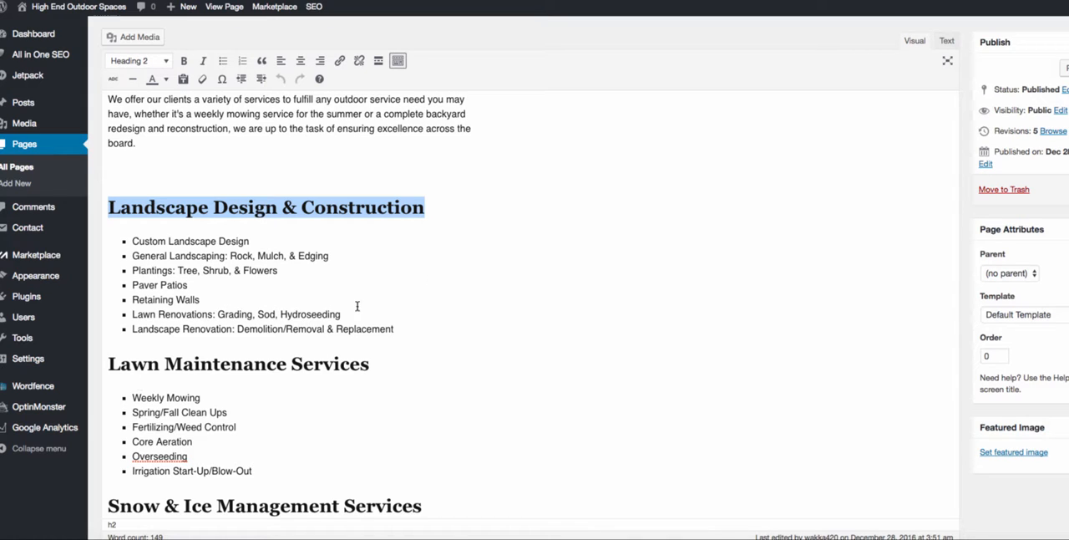
scroll(441, 276, "up", 3)
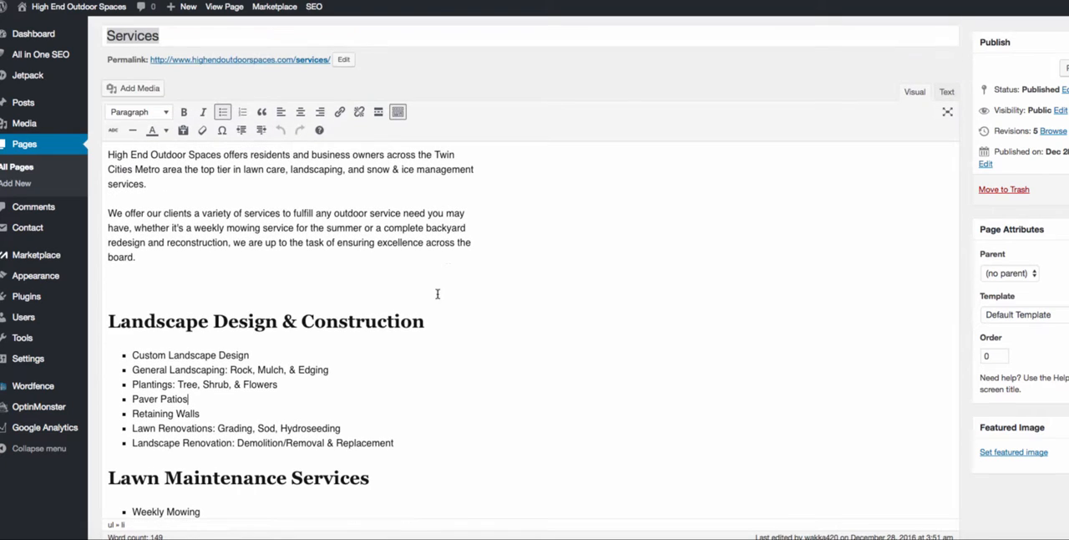
left_click(109, 323)
left_click_drag(115, 321, 479, 326)
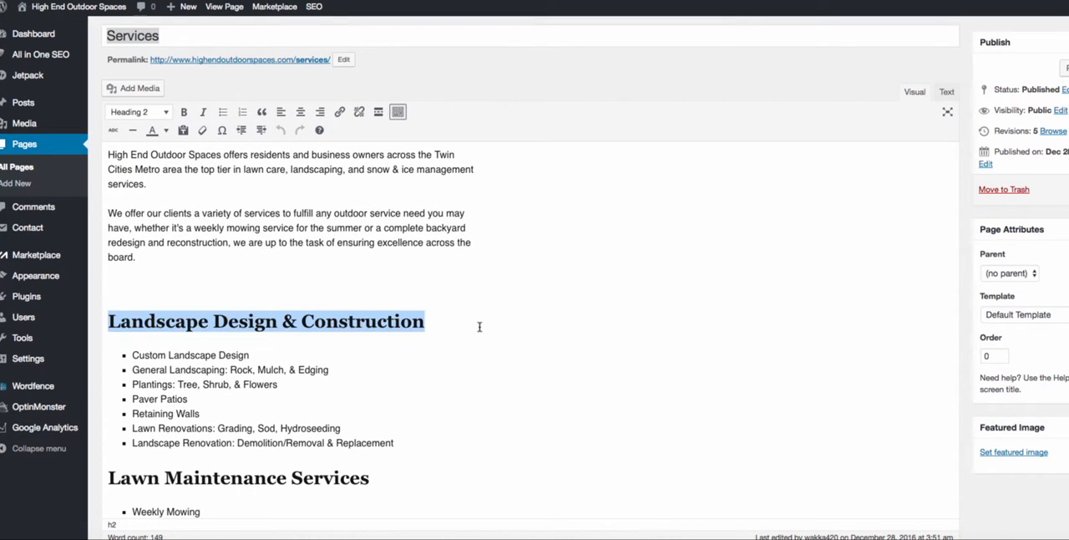
scroll(262, 400, "down", 3)
left_click_drag(370, 362, 344, 373)
left_click(132, 362)
scroll(305, 409, "down", 2)
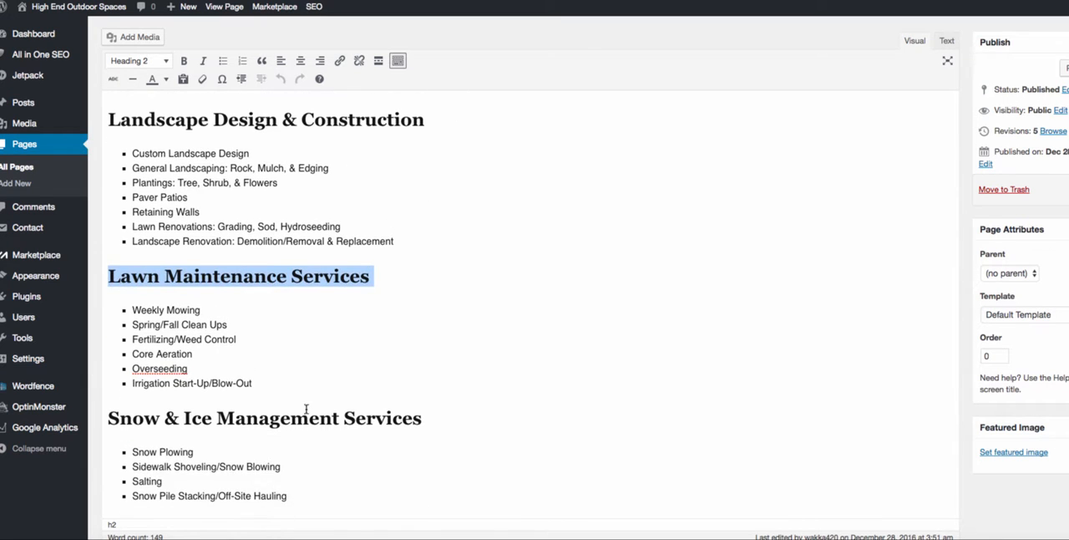
- Check the paragraph style options for the "Landscape Design & Construction" heading
triple_click(465, 415)
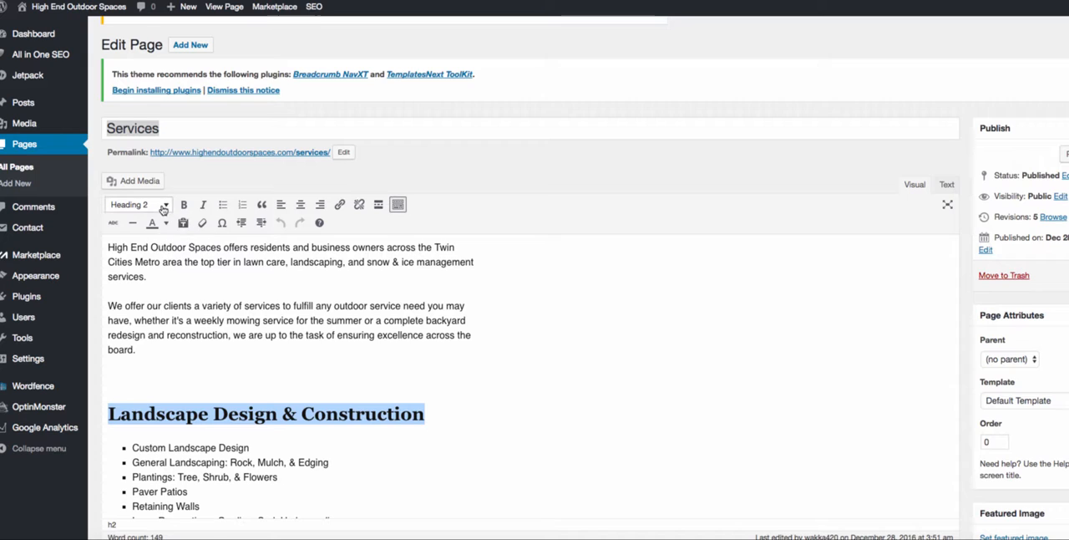
left_click(163, 209)
left_click(216, 182)
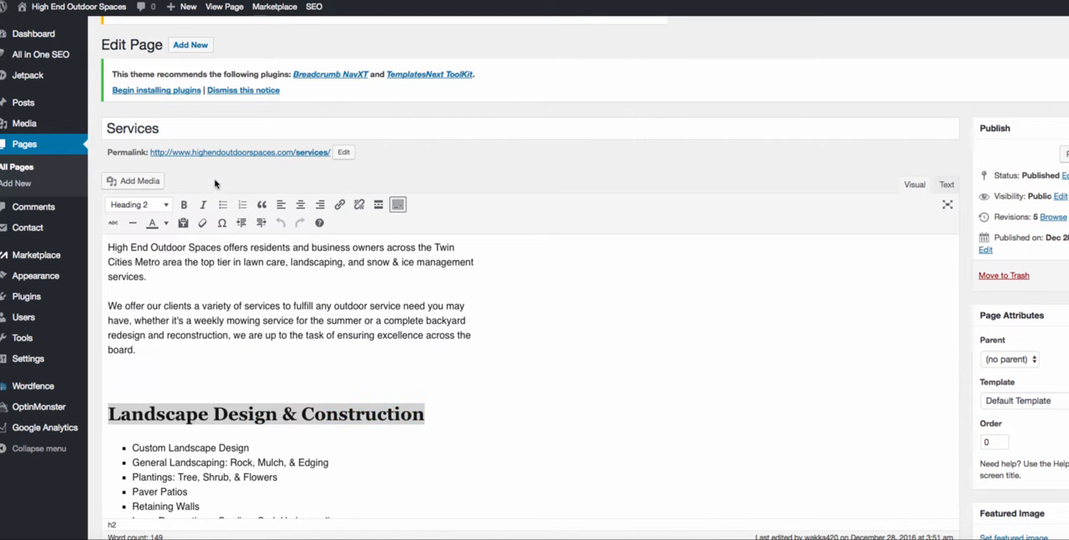
- Try adding a bulleted item "kfdhkf" directly below the "Landscape Design & Construction" heading and remove it
scroll(299, 338, "down", 2)
left_click(130, 336)
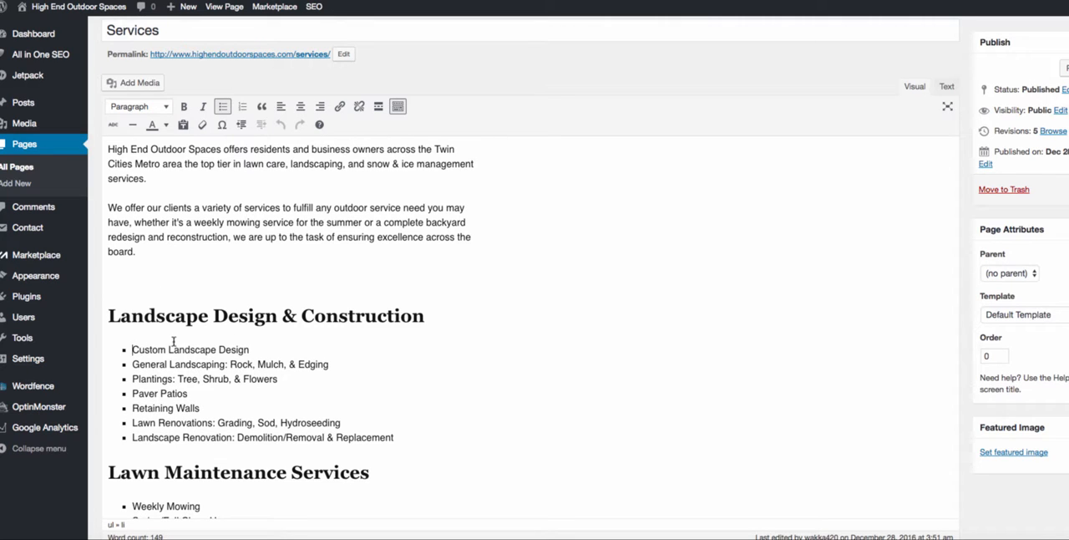
left_click(464, 318)
key("Return")
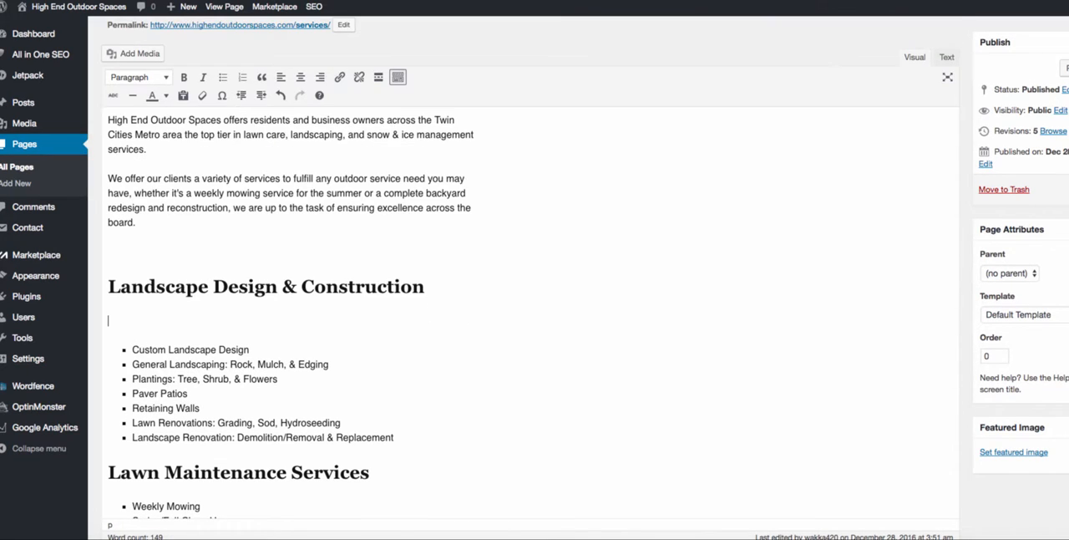
left_click(222, 76)
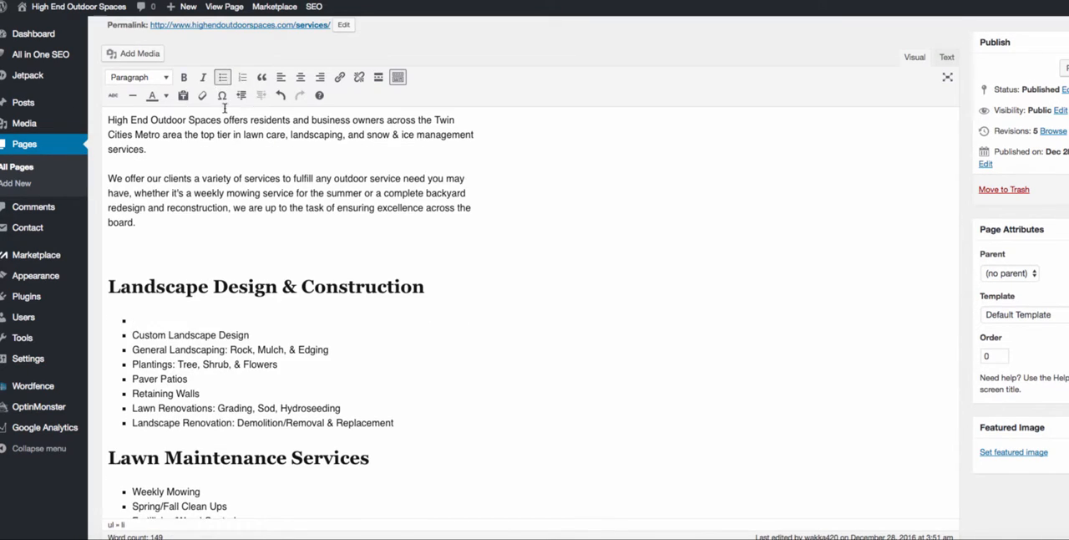
type("kfdhkf")
key("BackSpace")
key("BackSpace")
key("BackSpace")
key("BackSpace")
key("BackSpace")
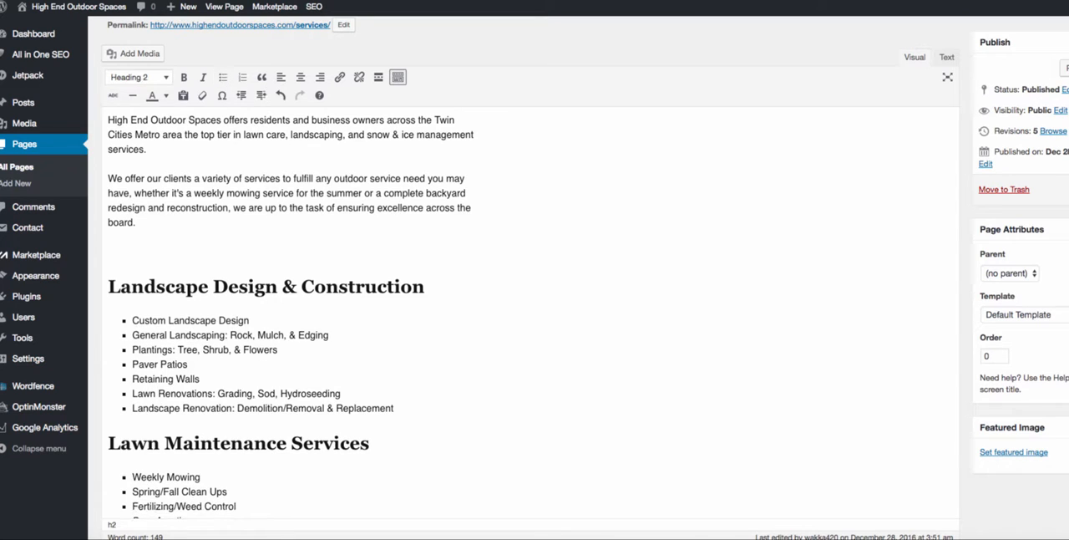
- Examine the first two bulleted items under the "Landscape Design & Construction" heading
left_click_drag(264, 321, 133, 324)
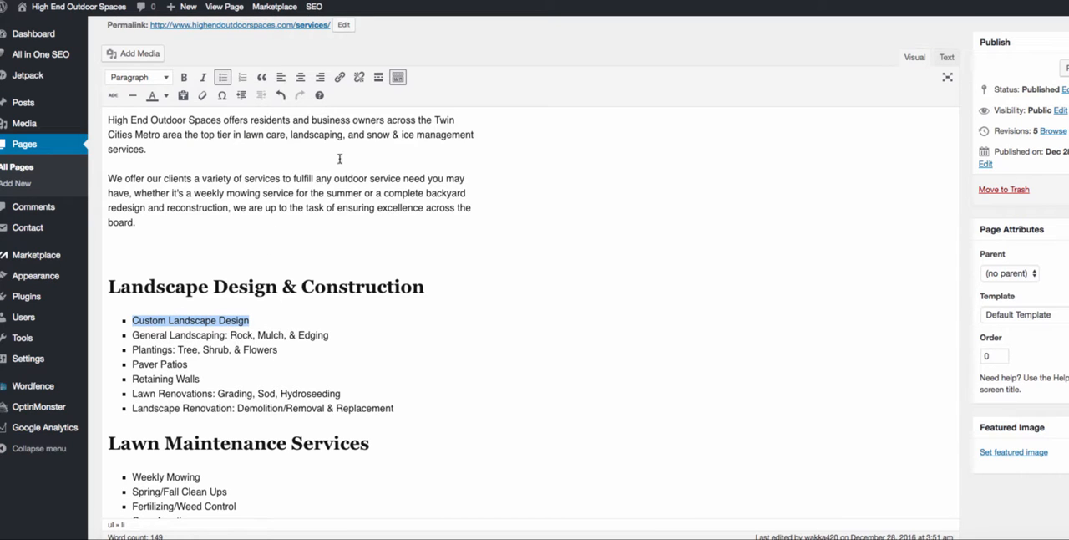
left_click_drag(169, 337, 272, 336)
left_click(285, 336)
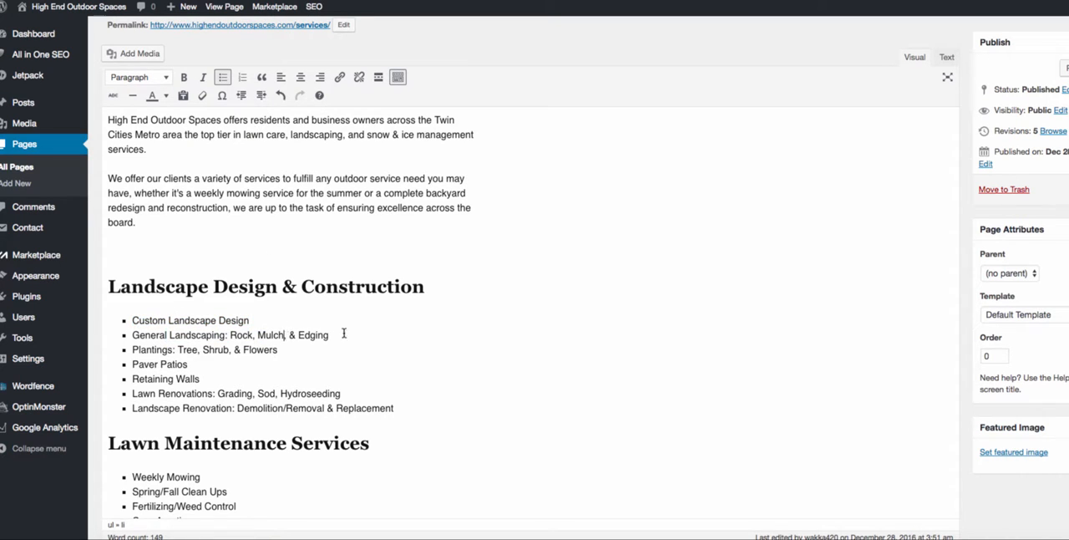
left_click_drag(344, 333, 215, 335)
- Link the "Contact us" text in the closing sentence of the Services page to the existing Contact Us page
scroll(288, 384, "down", 4)
scroll(230, 420, "up", 1)
left_click_drag(229, 427, 181, 428)
left_click(339, 60)
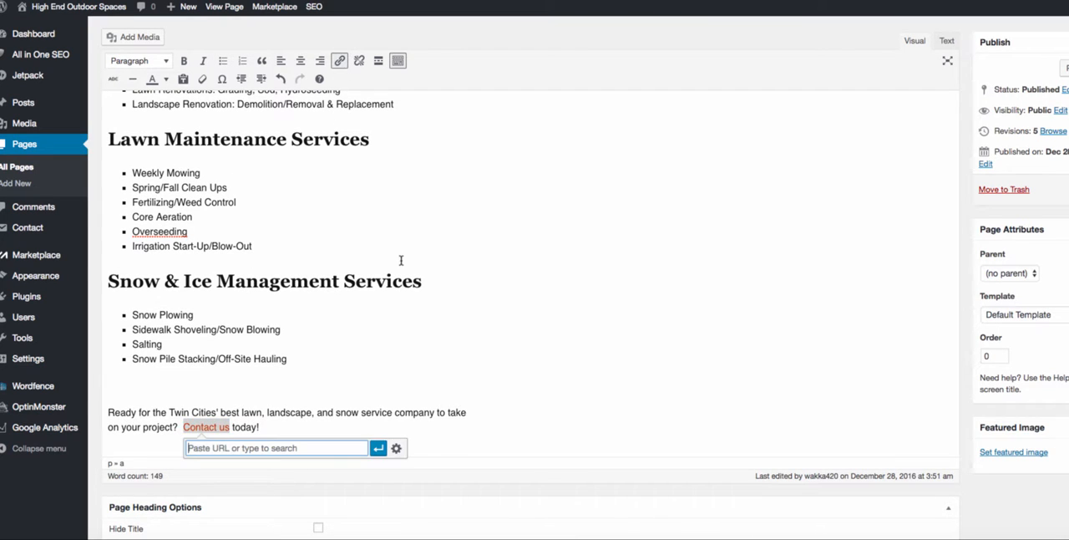
left_click(396, 448)
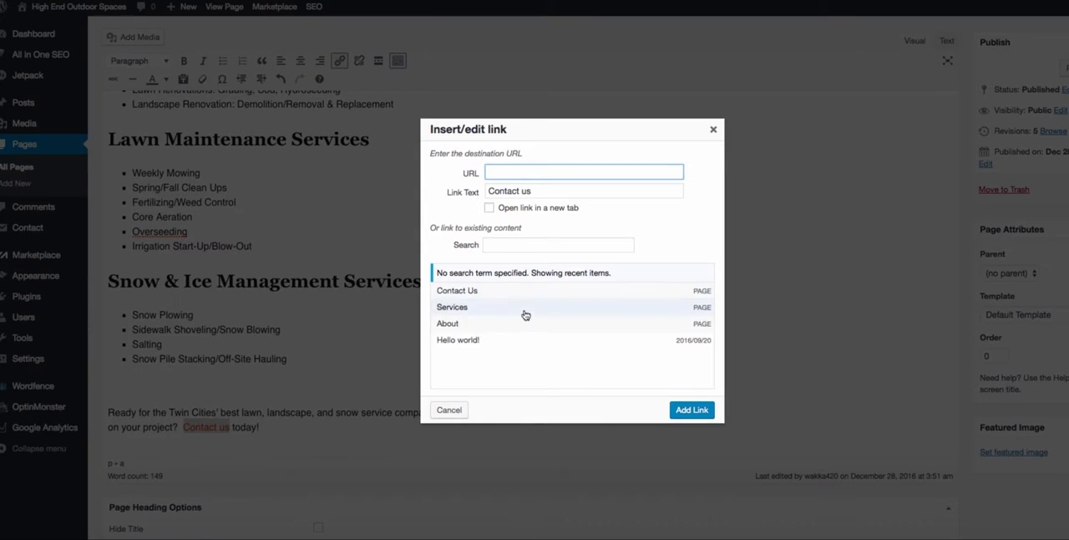
left_click(514, 294)
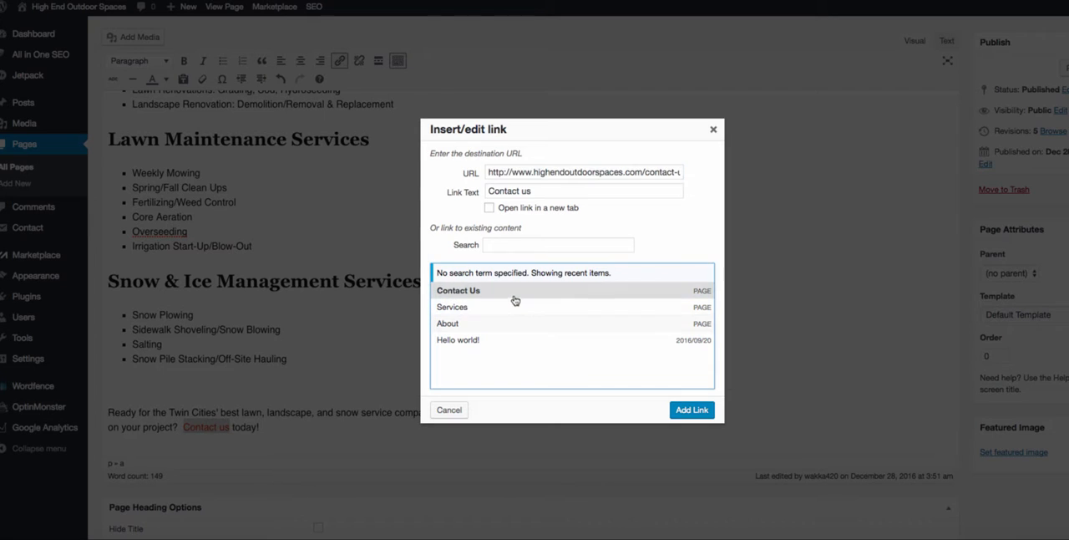
left_click(705, 408)
- Examine the title and meta description in the Services page's All in One SEO Pack settings
scroll(281, 395, "down", 6)
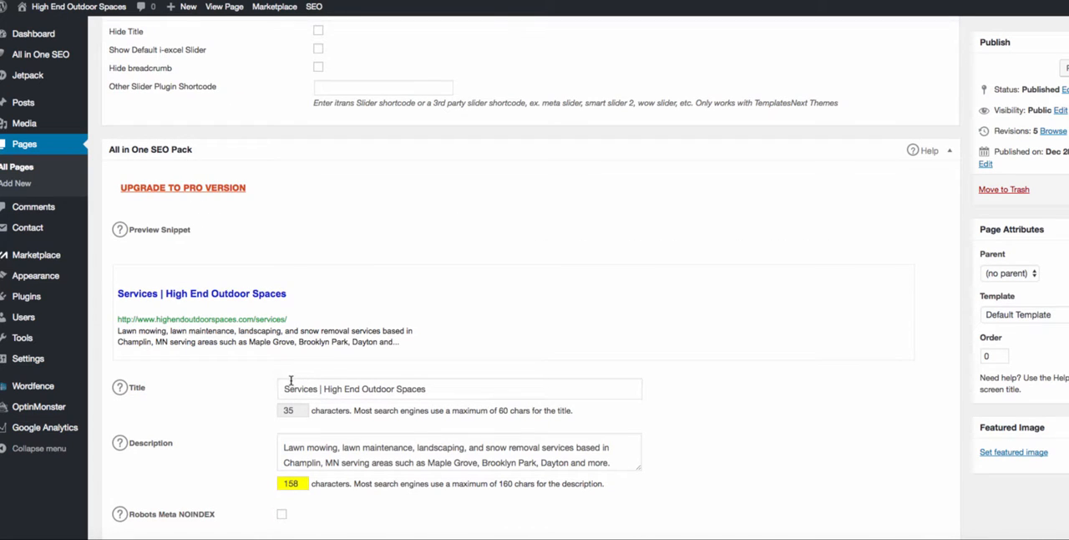
left_click_drag(287, 385, 514, 389)
left_click(485, 393)
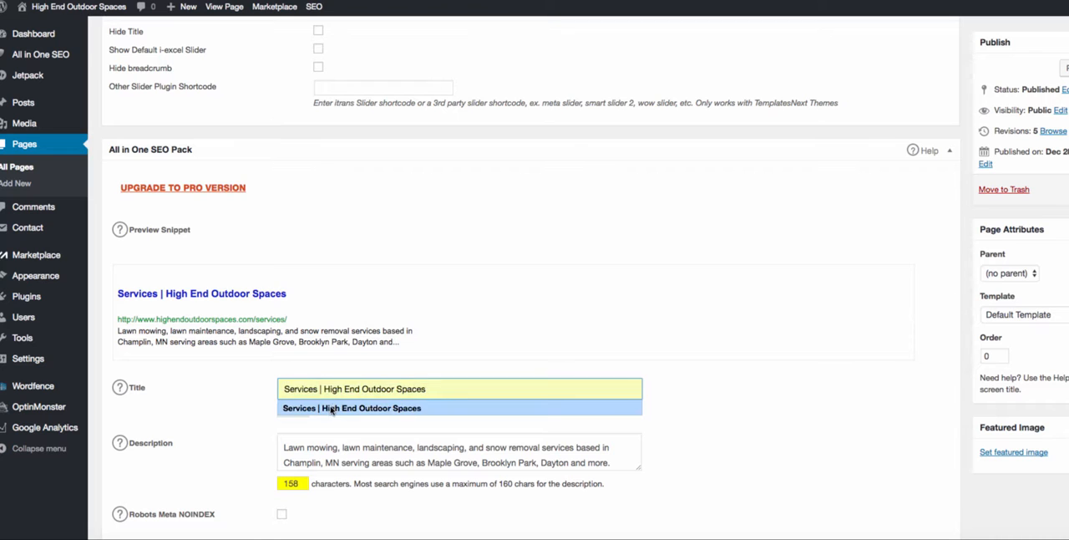
left_click(442, 455)
scroll(443, 409, "down", 2)
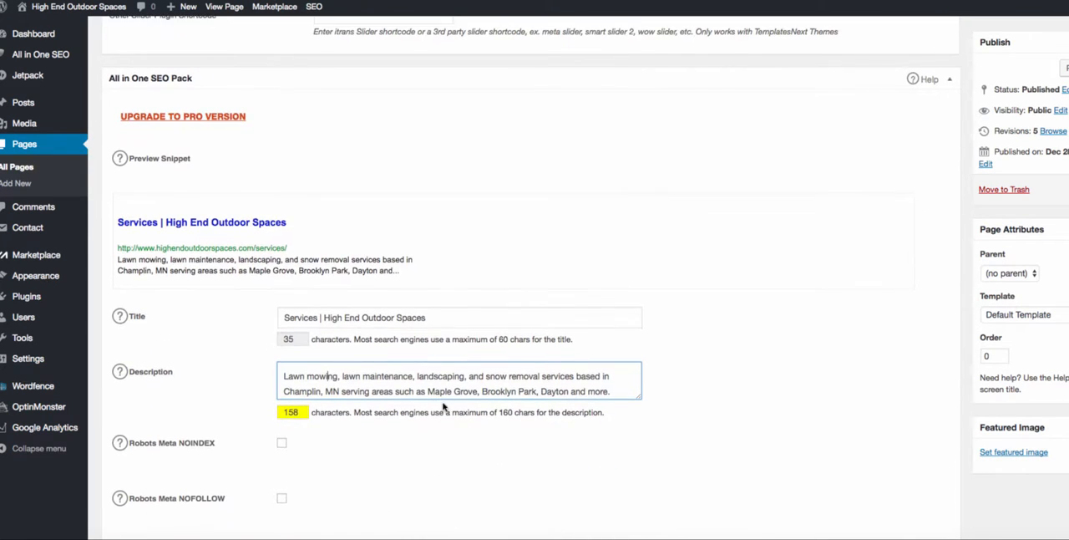
scroll(533, 379, "down", 1)
left_click_drag(614, 376, 293, 351)
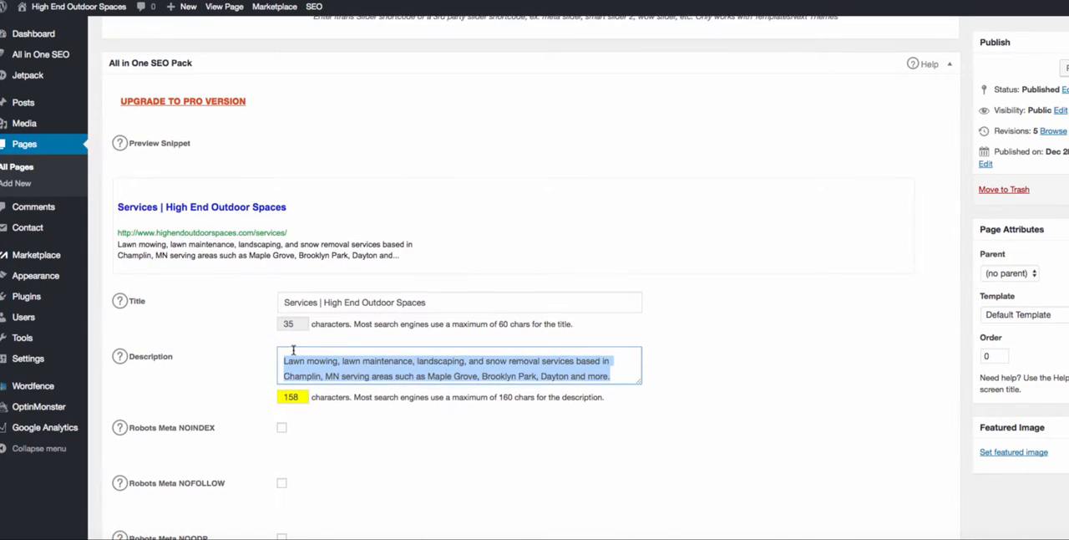
left_click(322, 350)
scroll(792, 346, "up", 8)
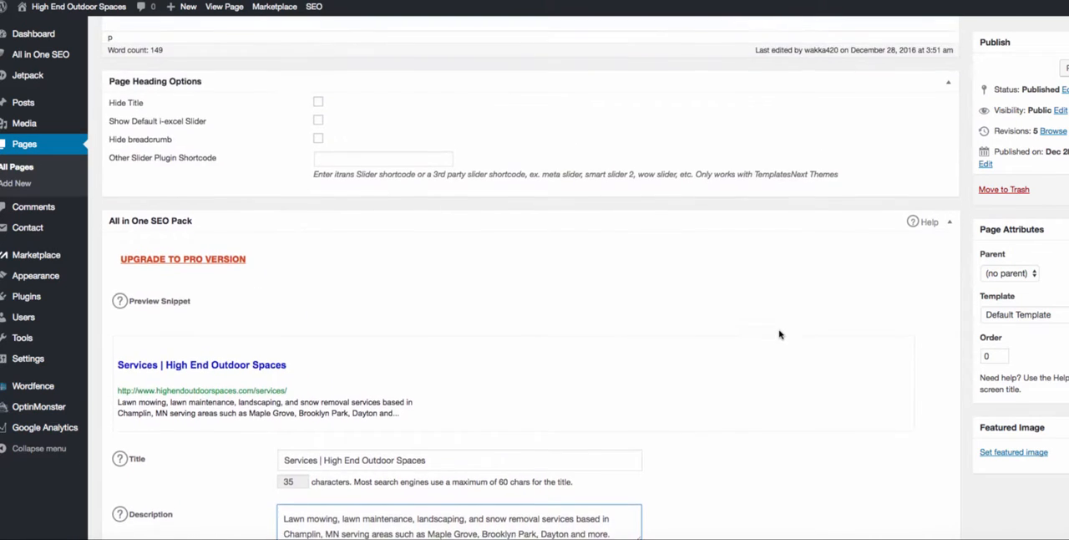
scroll(779, 334, "up", 10)
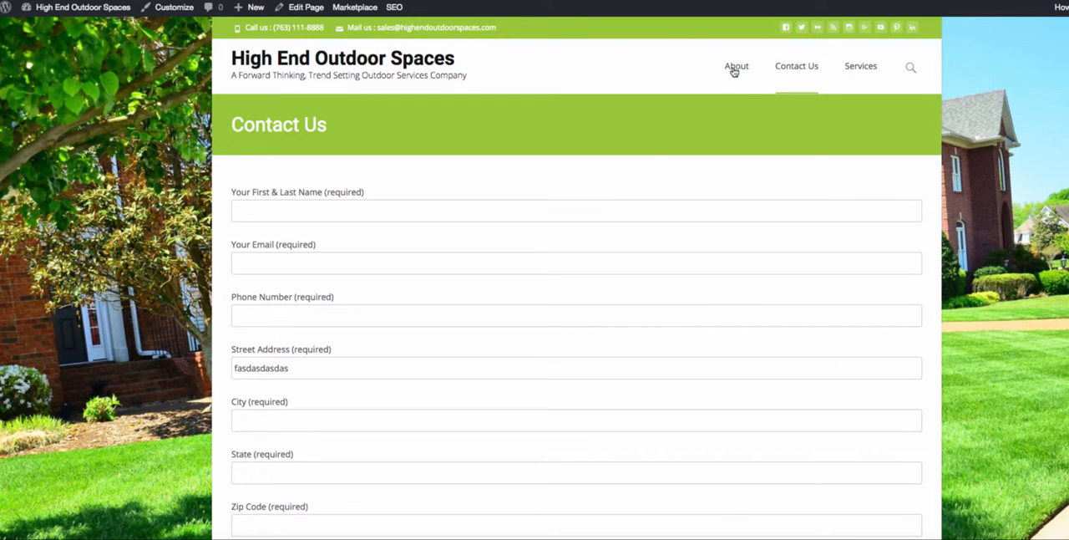
- View the home, Contact Us and Services pages on the live site
left_click(439, 67)
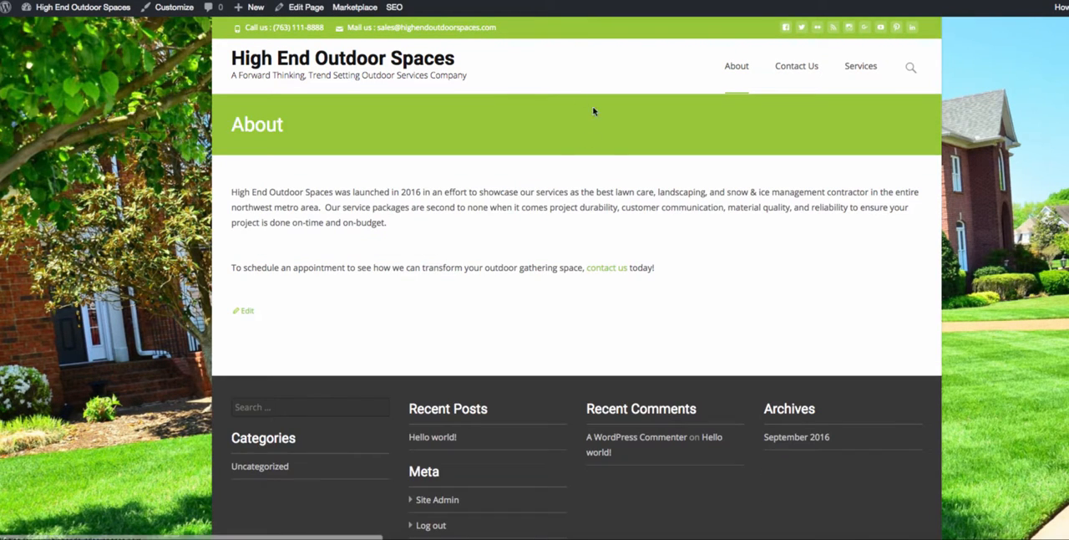
left_click(796, 66)
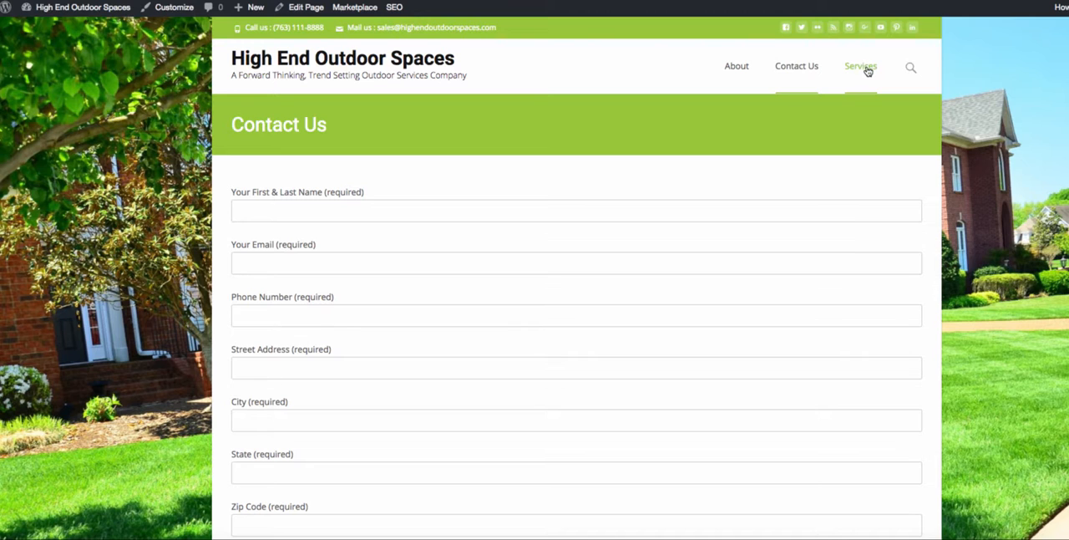
left_click(865, 69)
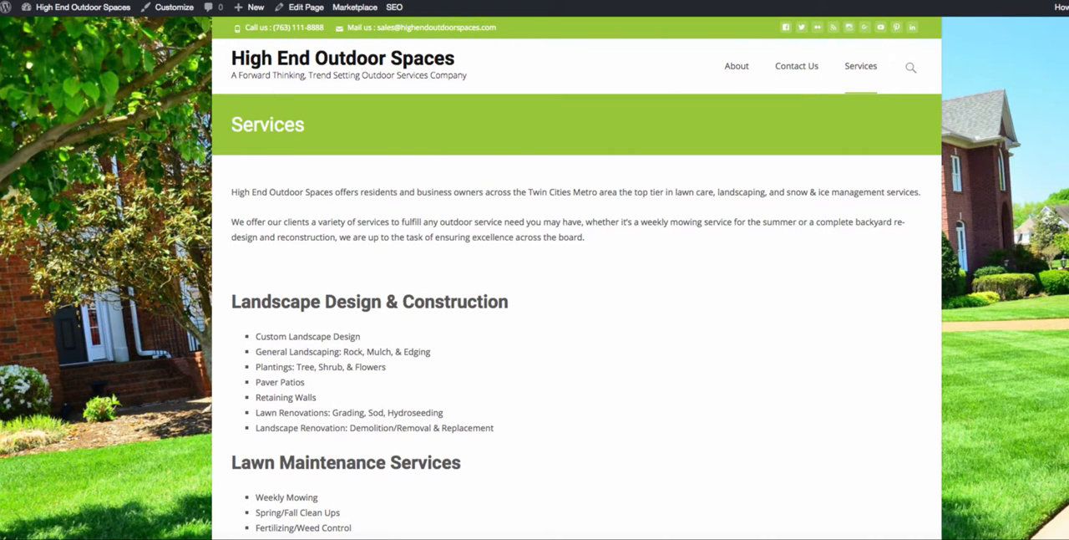
- Create a menu named "top menu" in the theme customizer and assign it to the Navigation Menu location
left_click(71, 10)
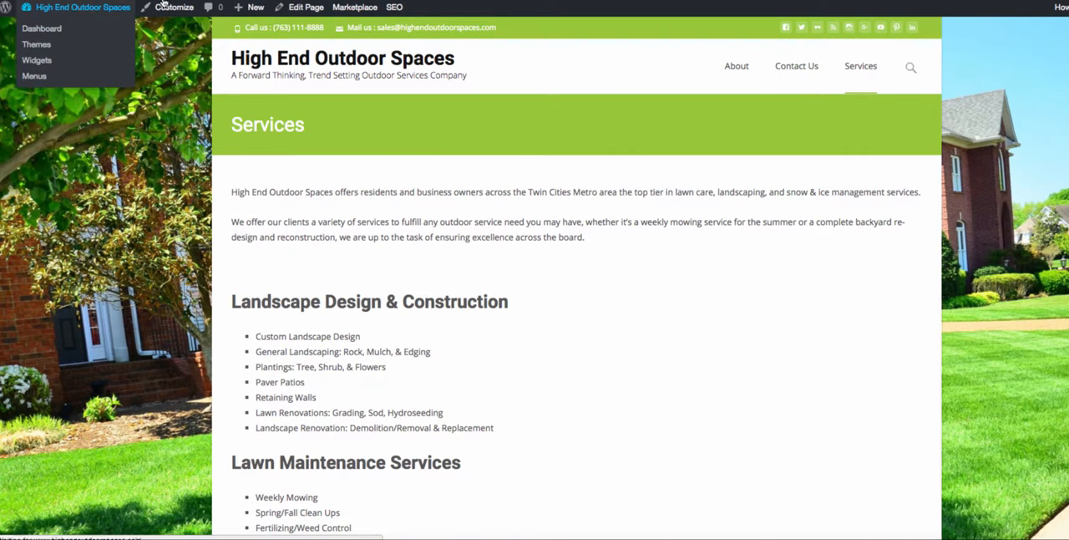
mouse_move(52, 286)
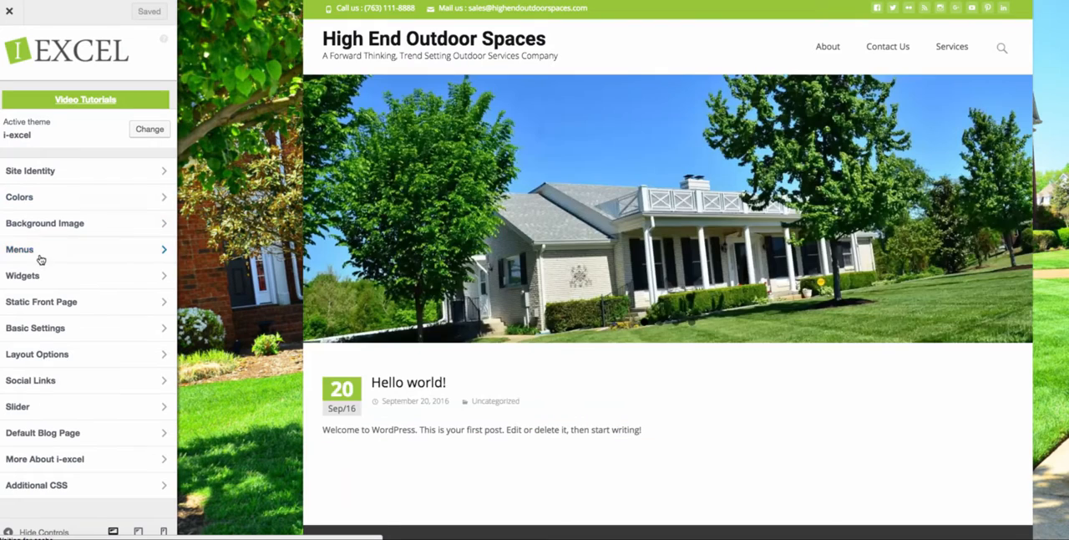
left_click(37, 250)
left_click(110, 122)
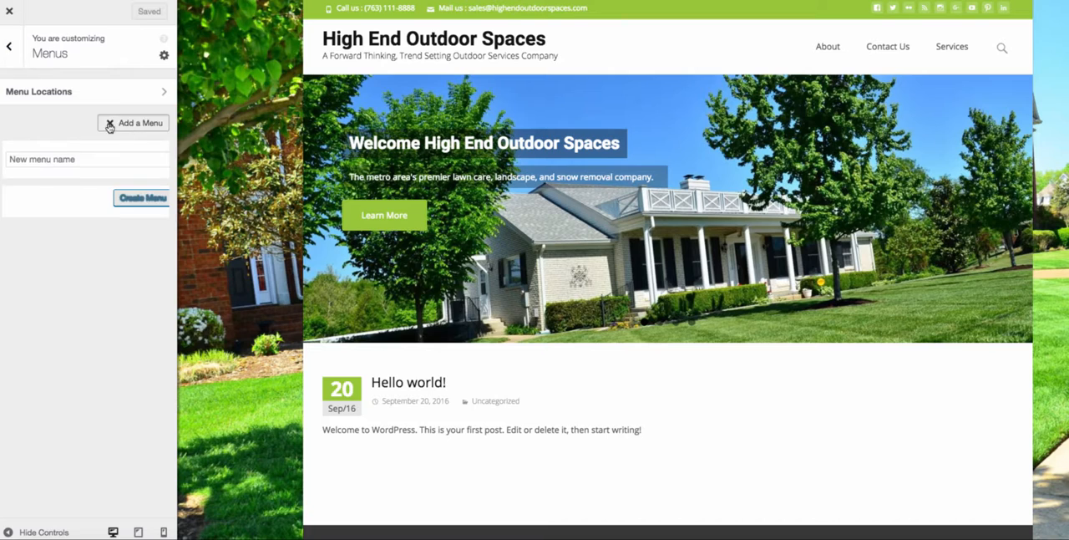
left_click(89, 92)
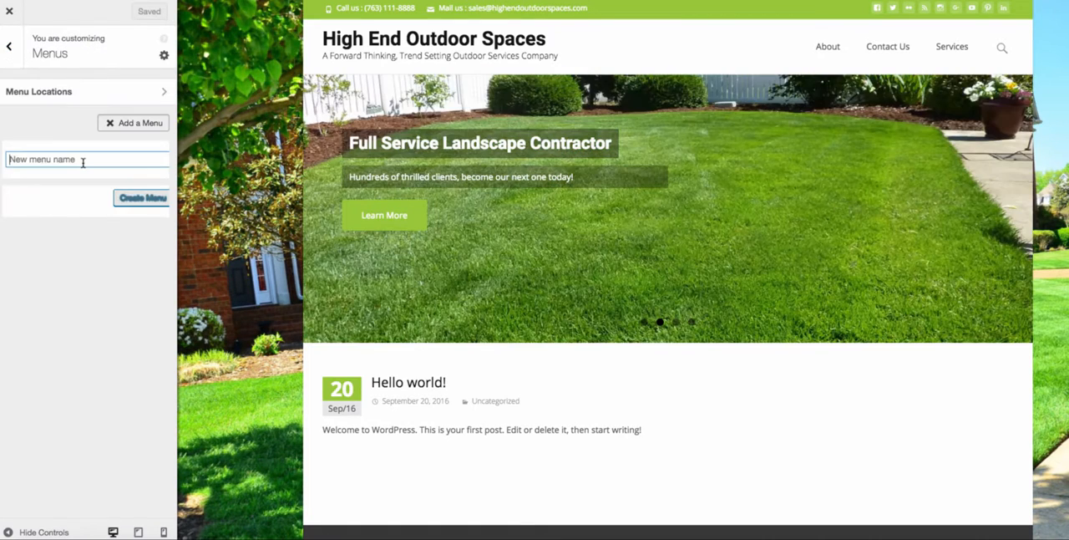
type("top menu")
key("Return")
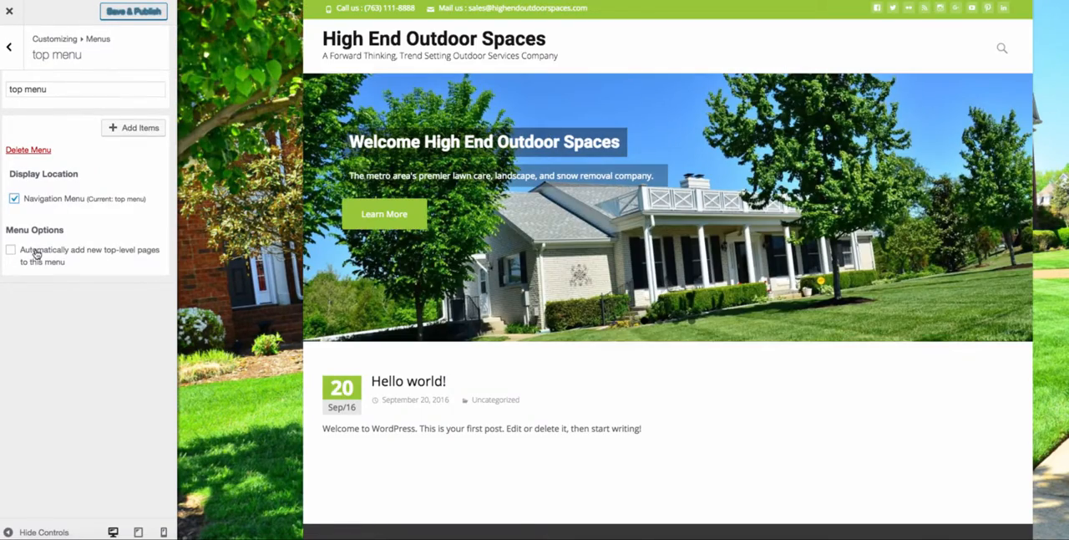
- Add Home, About, Services and Contact Us to the top menu in that order, and publish the changes
left_click(113, 126)
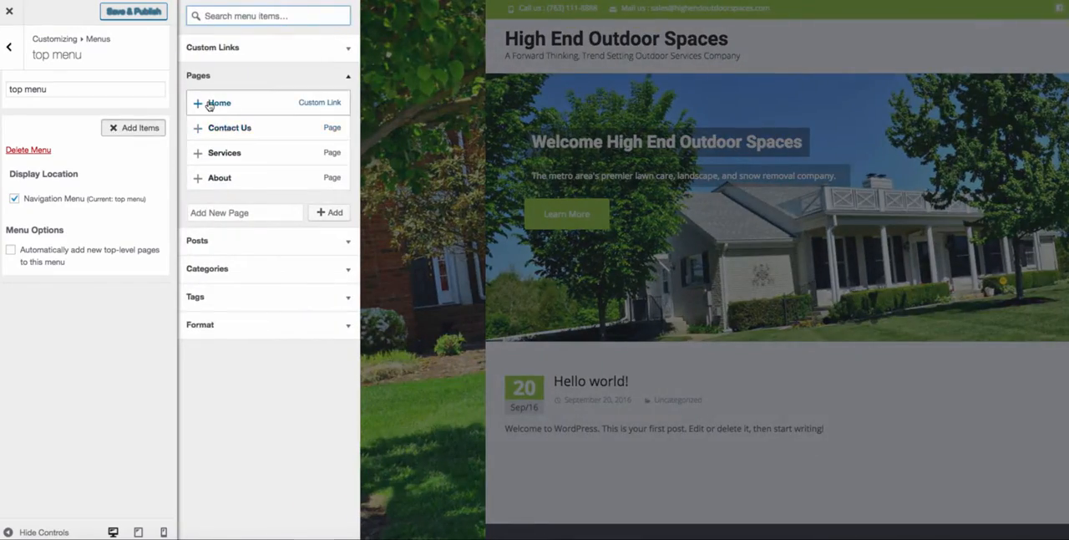
left_click(208, 103)
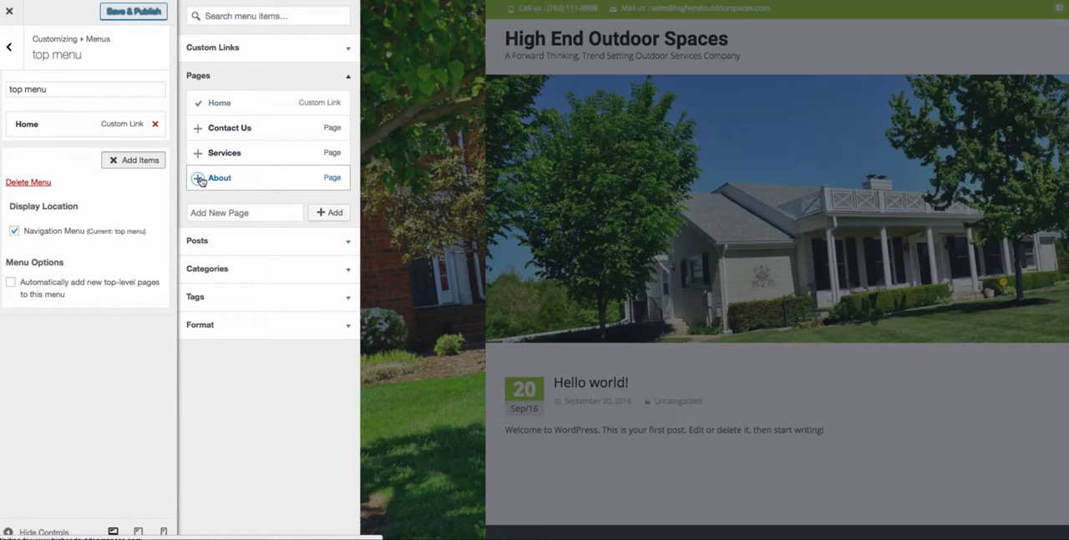
left_click(201, 178)
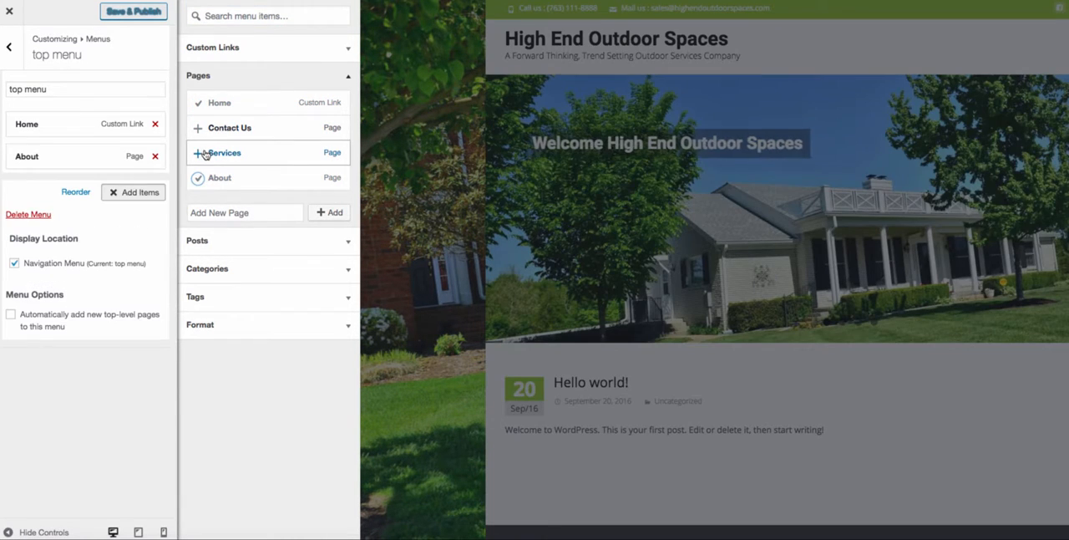
left_click(205, 152)
left_click(205, 127)
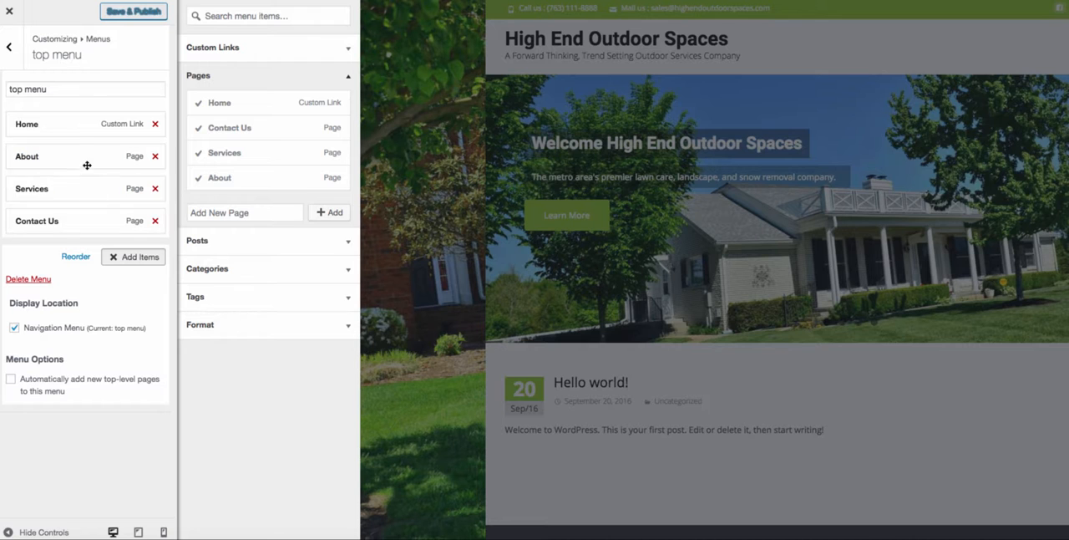
left_click_drag(68, 225, 53, 208)
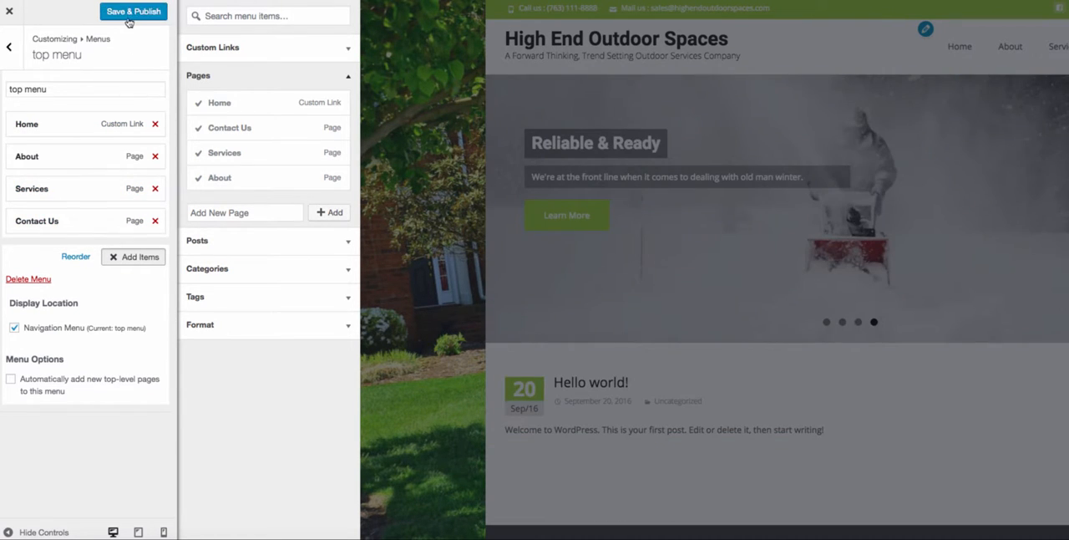
left_click(128, 17)
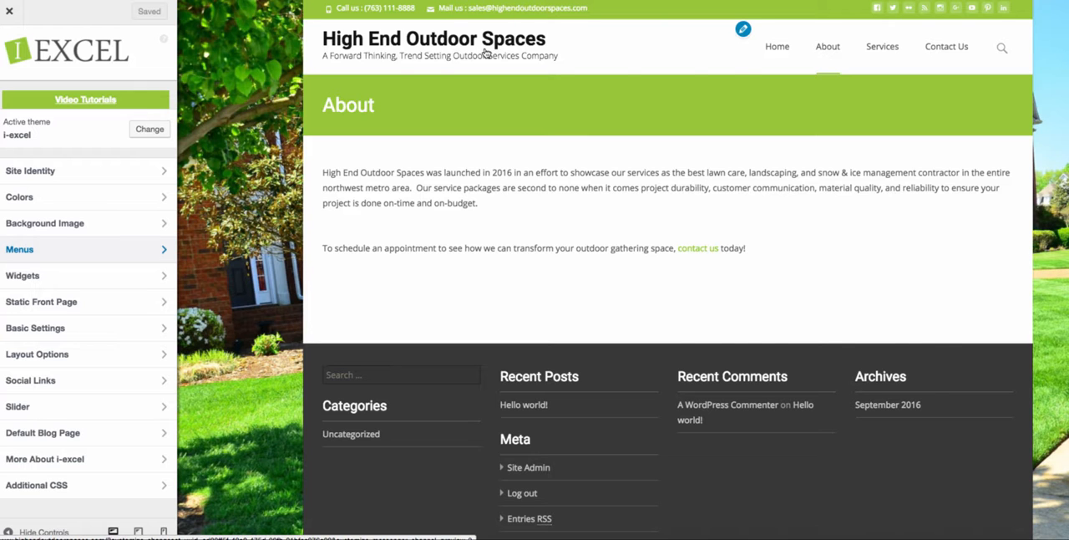
- Return the site preview to the home page and look over its blog post and footer widgets
left_click(486, 52)
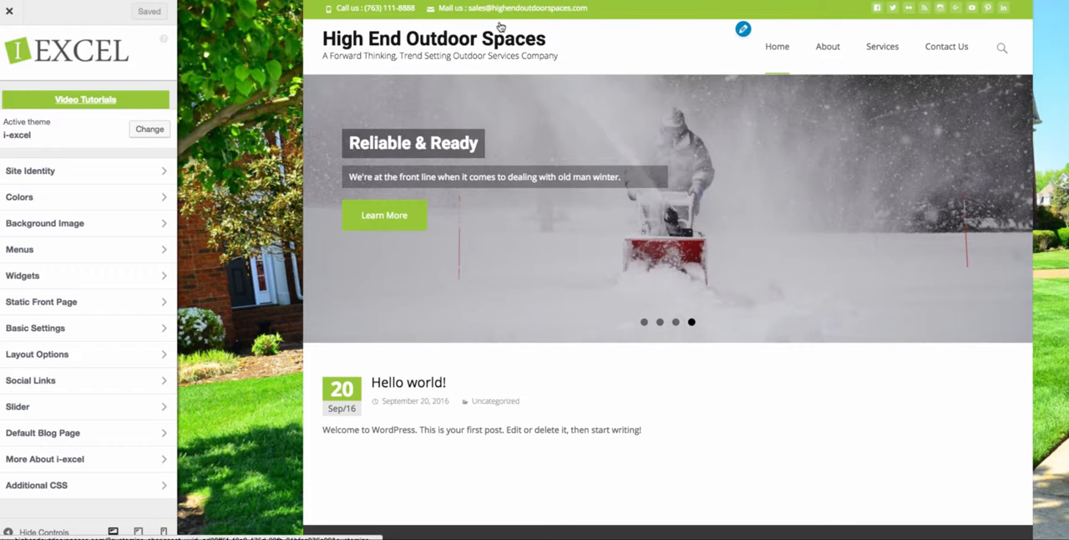
scroll(274, 191, "down", 3)
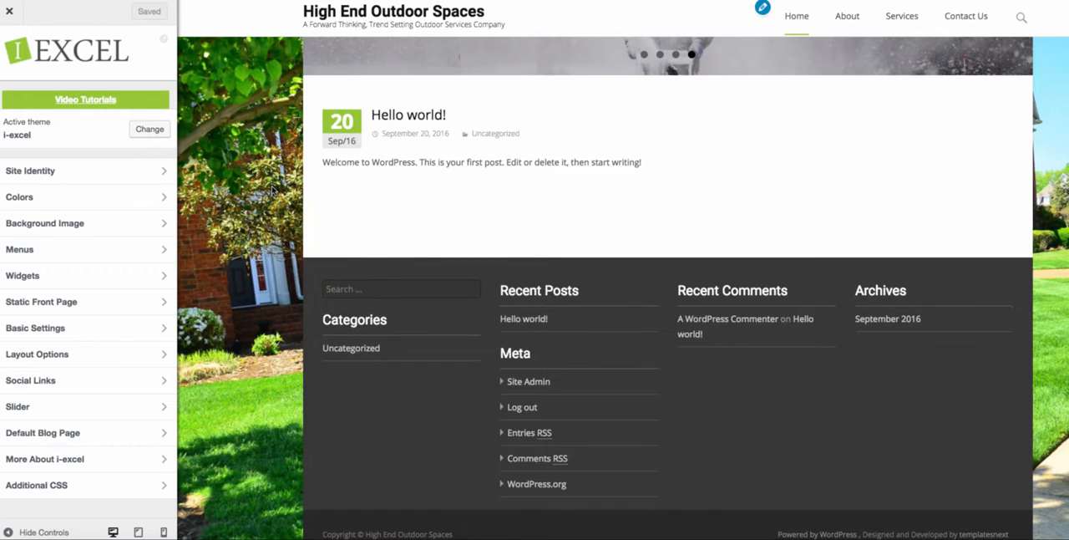